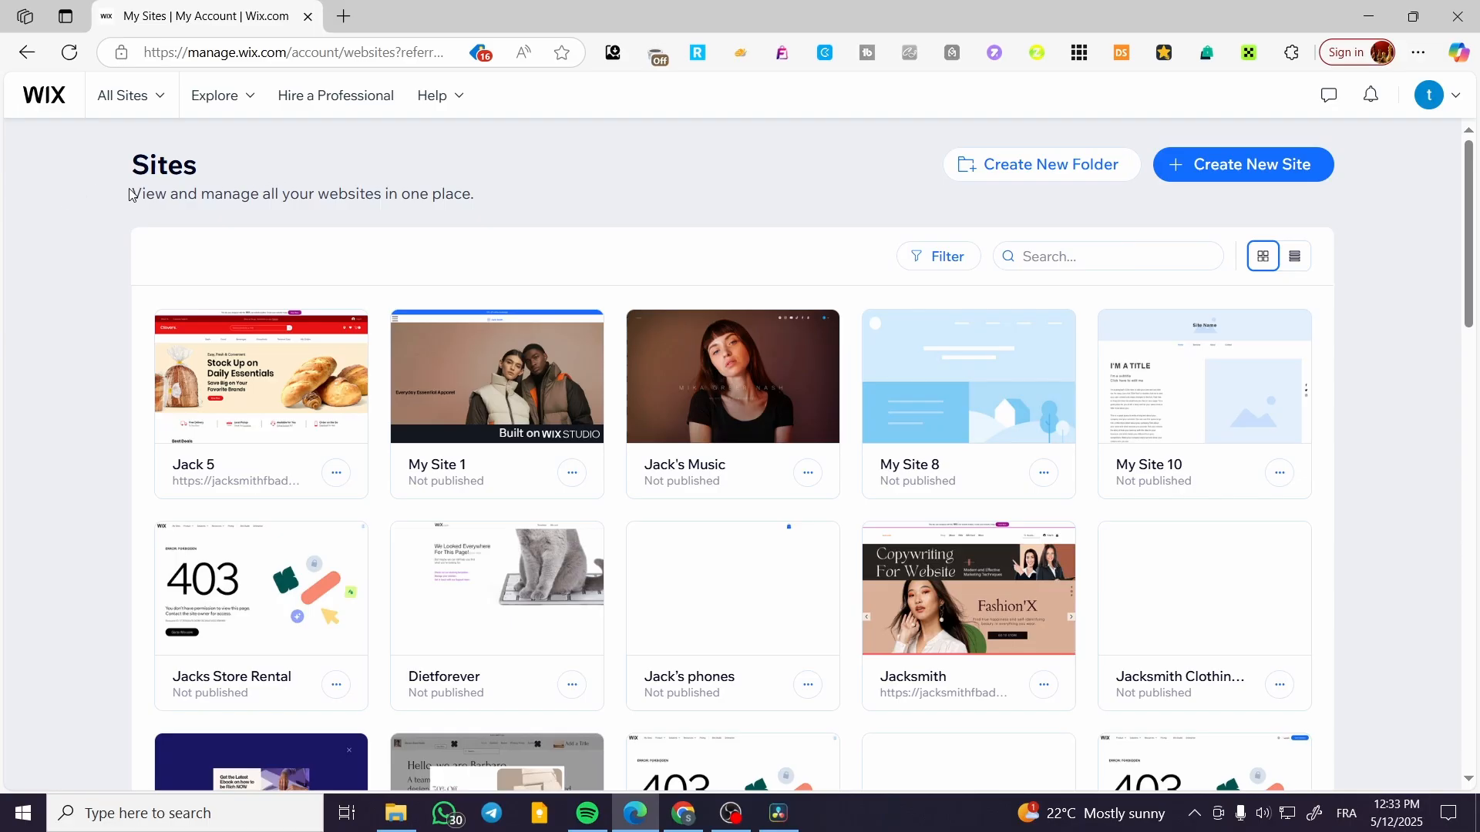
Start creating a new site in a separate tab, using the Wix Editor and setting up without the AI chat.
{"action": "right_click", "coordinate": [1217, 165]}
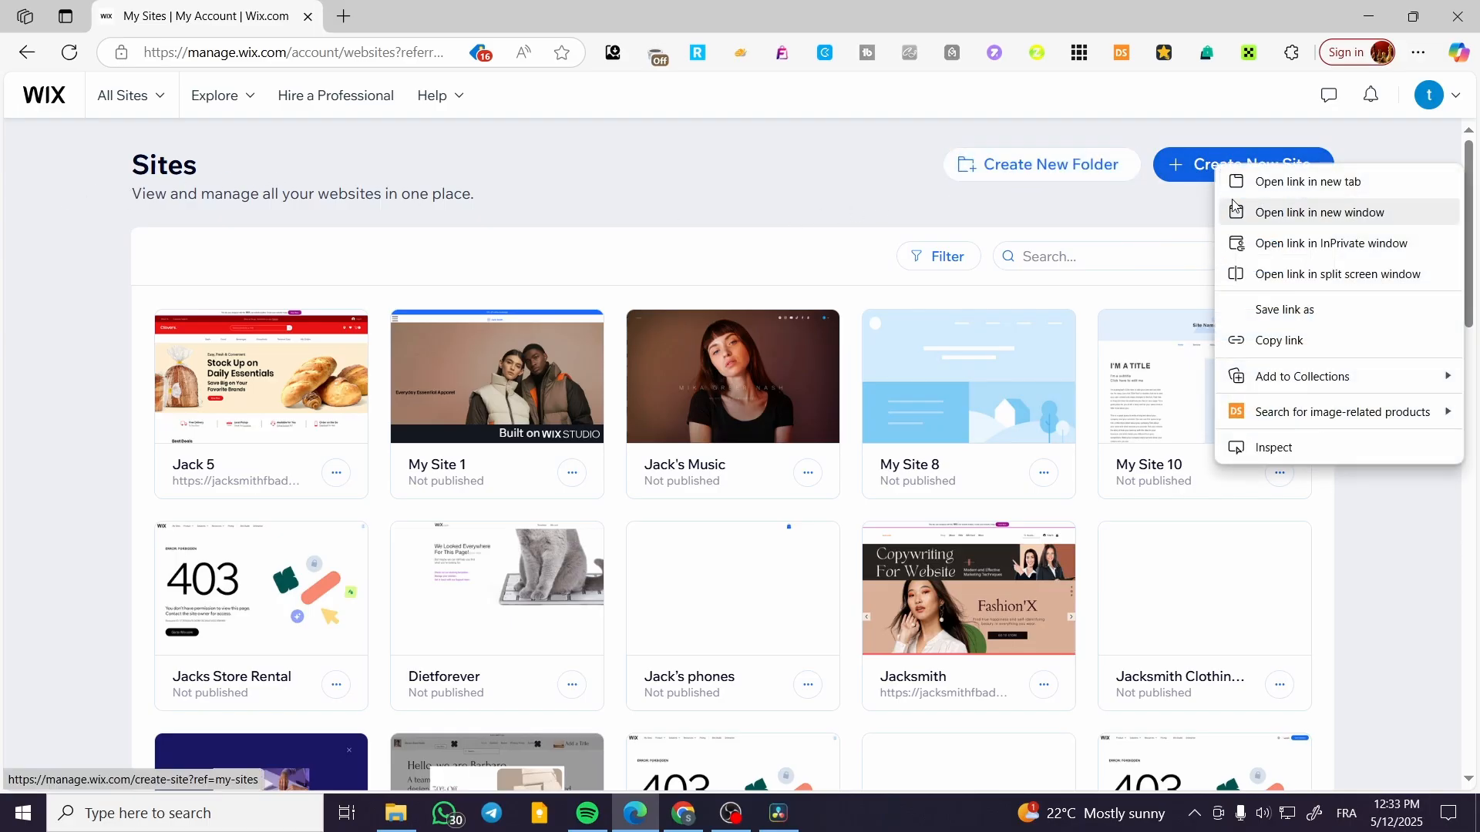
{"action": "left_click", "coordinate": [1303, 182]}
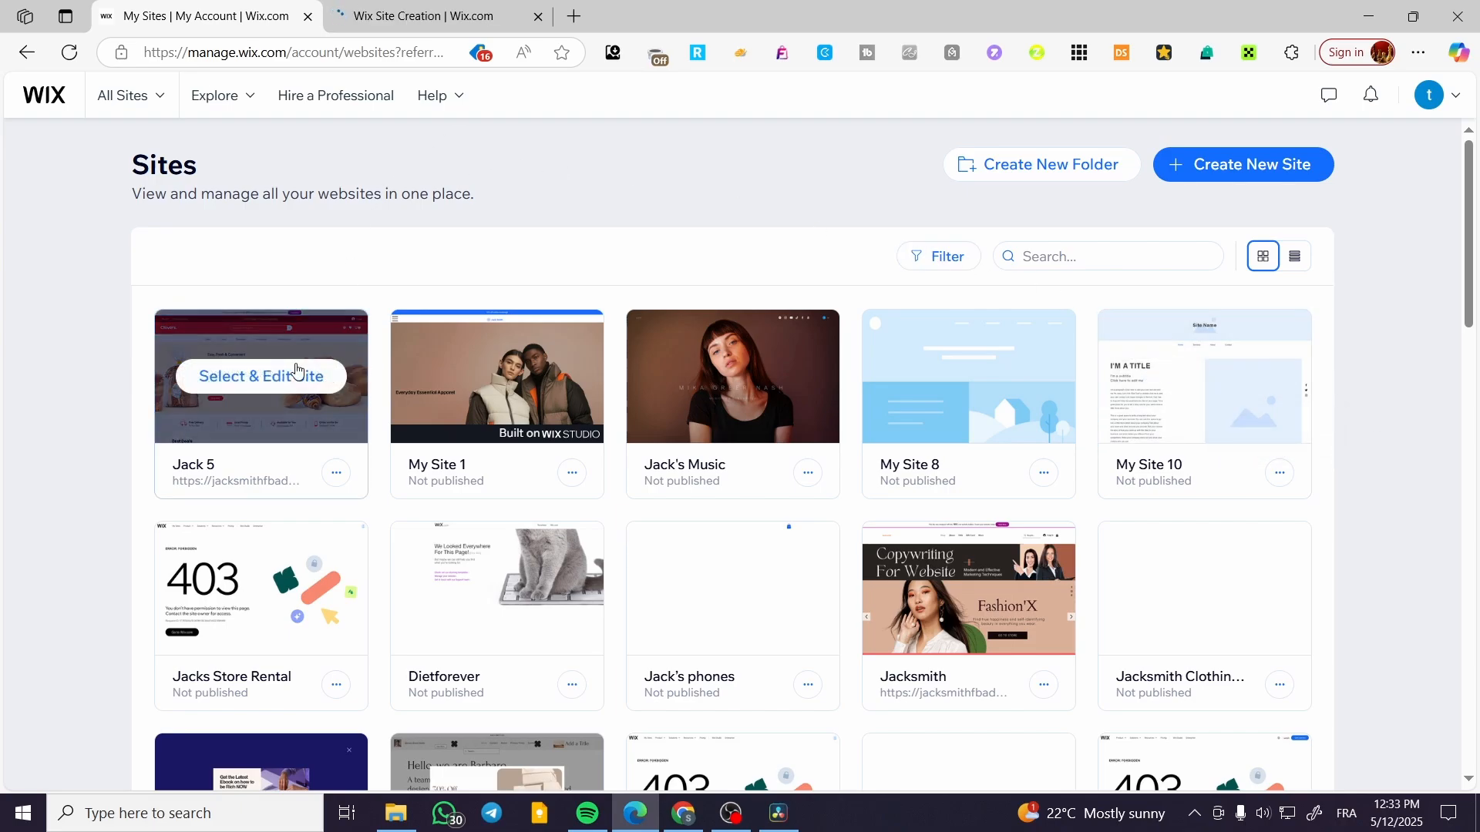
{"action": "left_click", "coordinate": [452, 6]}
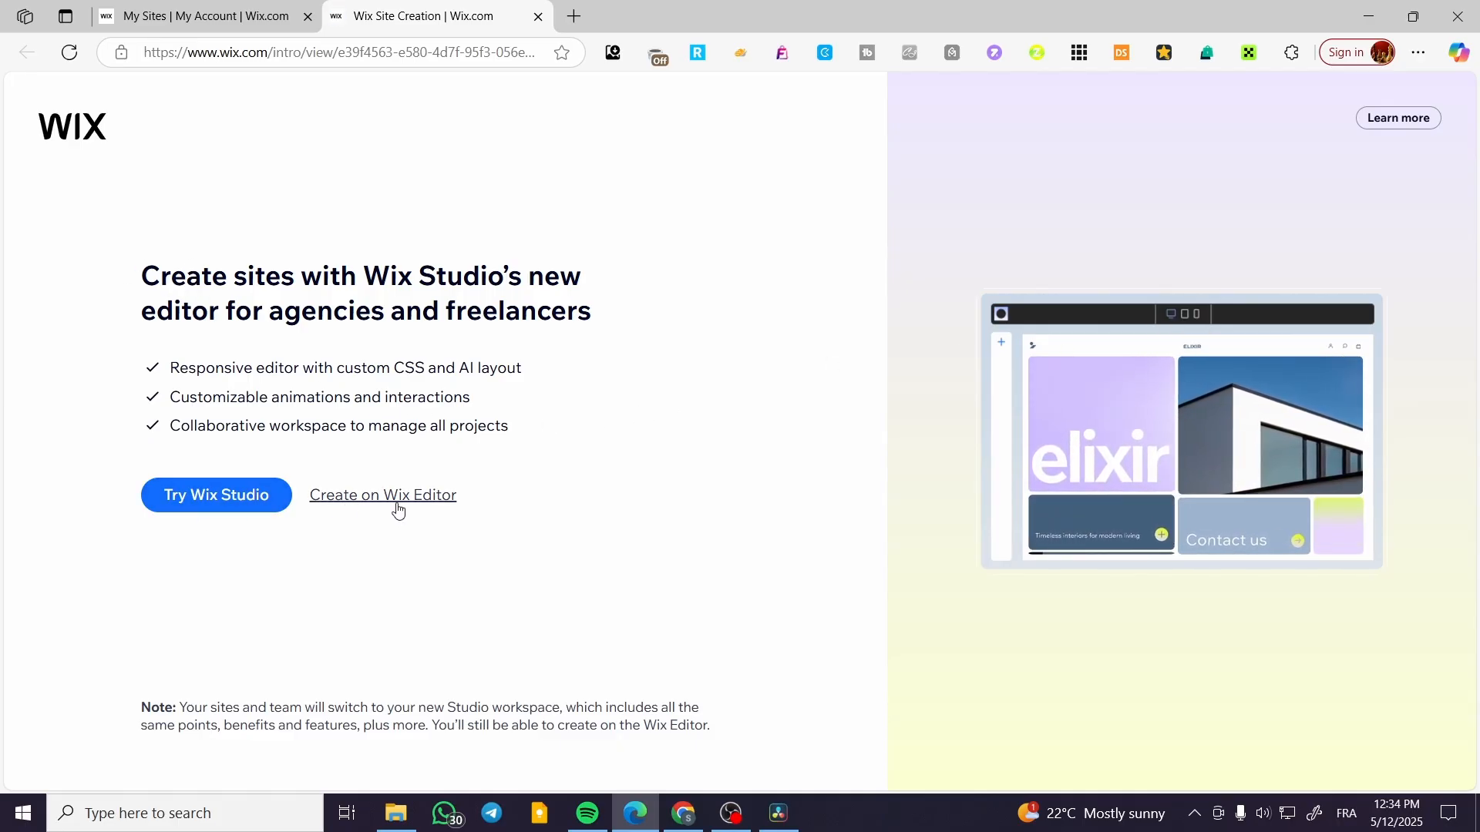
{"action": "left_click", "coordinate": [269, 6]}
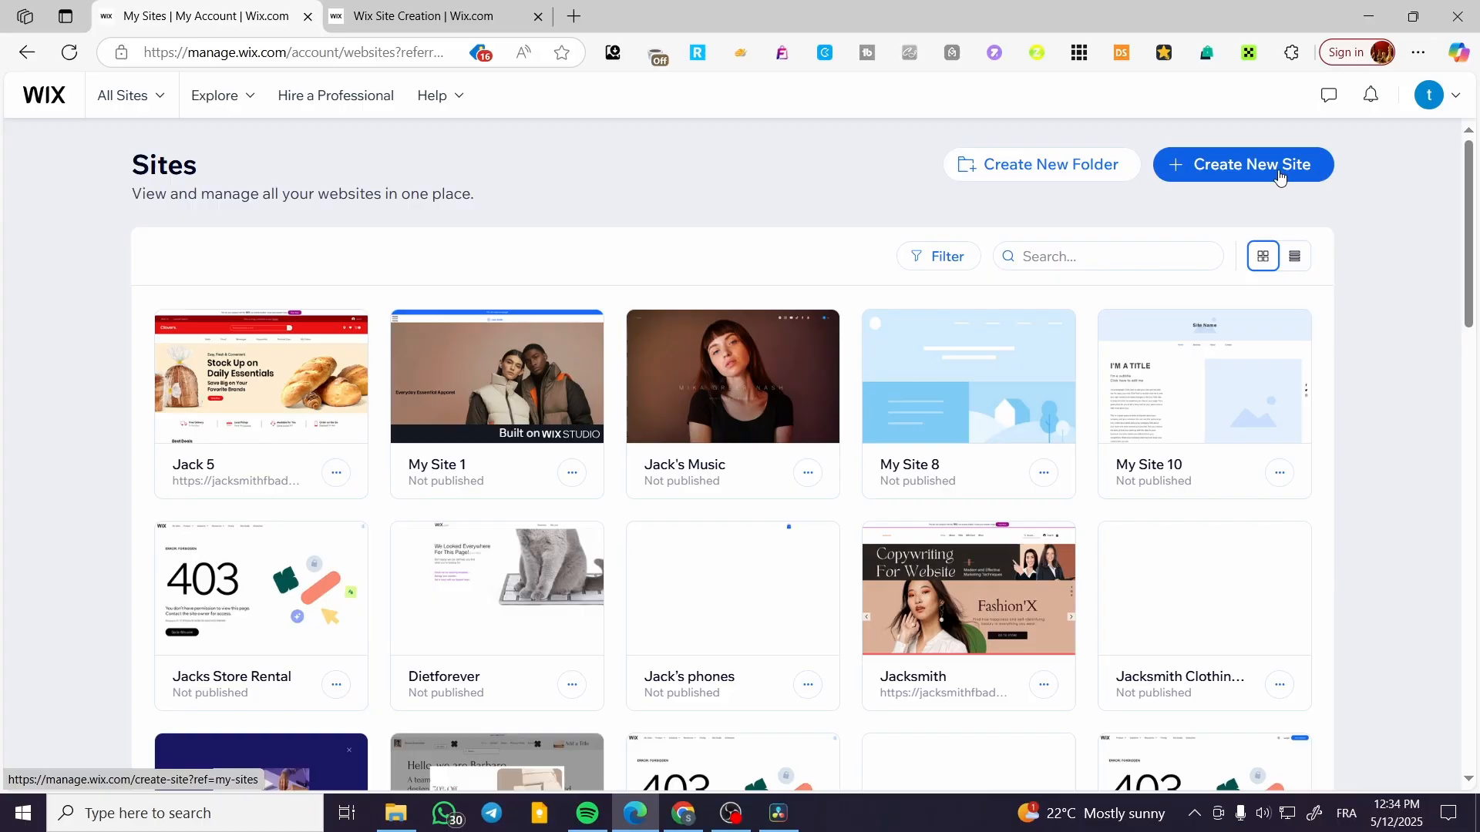
{"action": "left_click", "coordinate": [394, 9]}
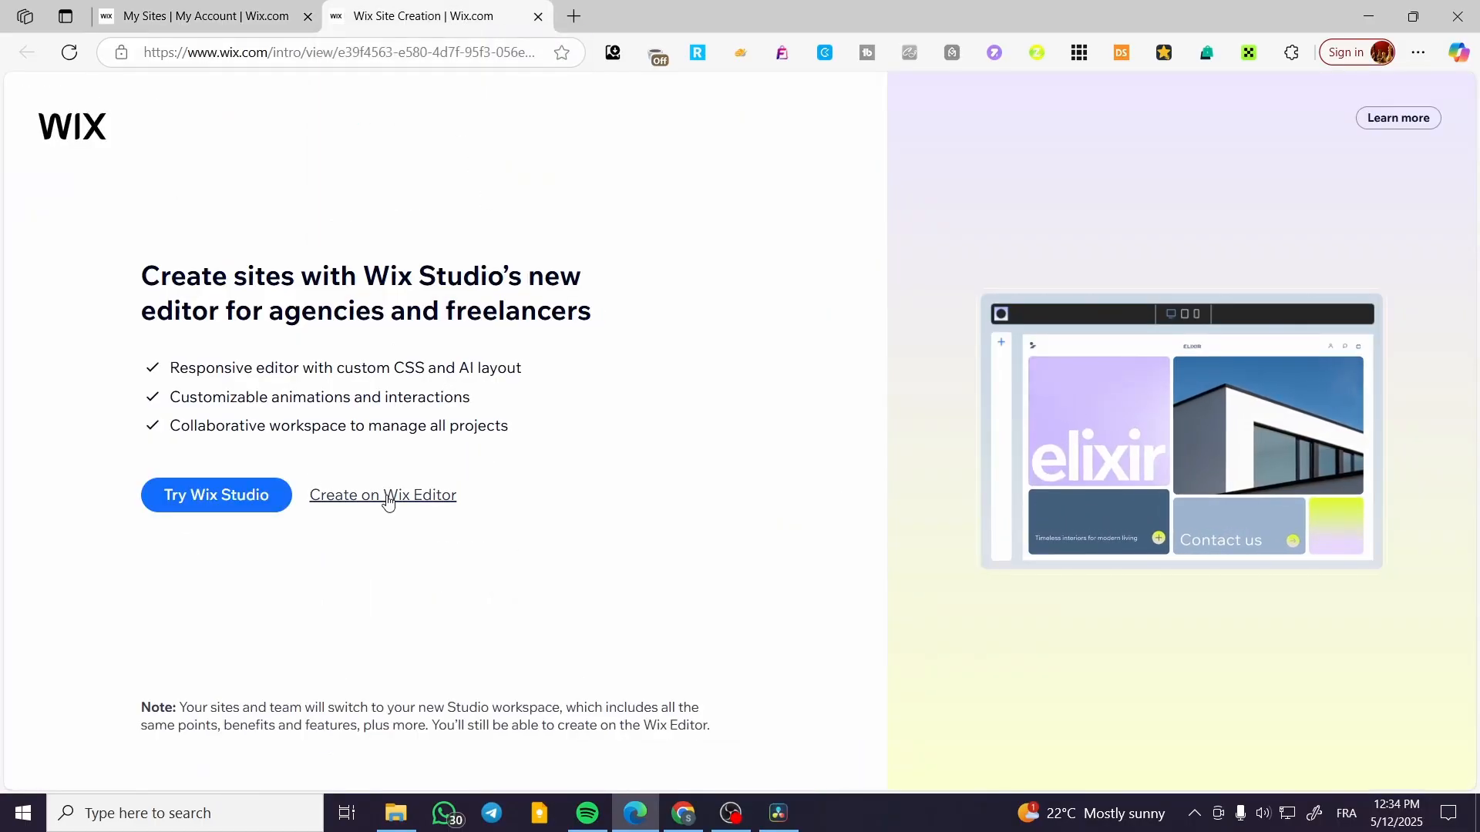
{"action": "left_click", "coordinate": [432, 504]}
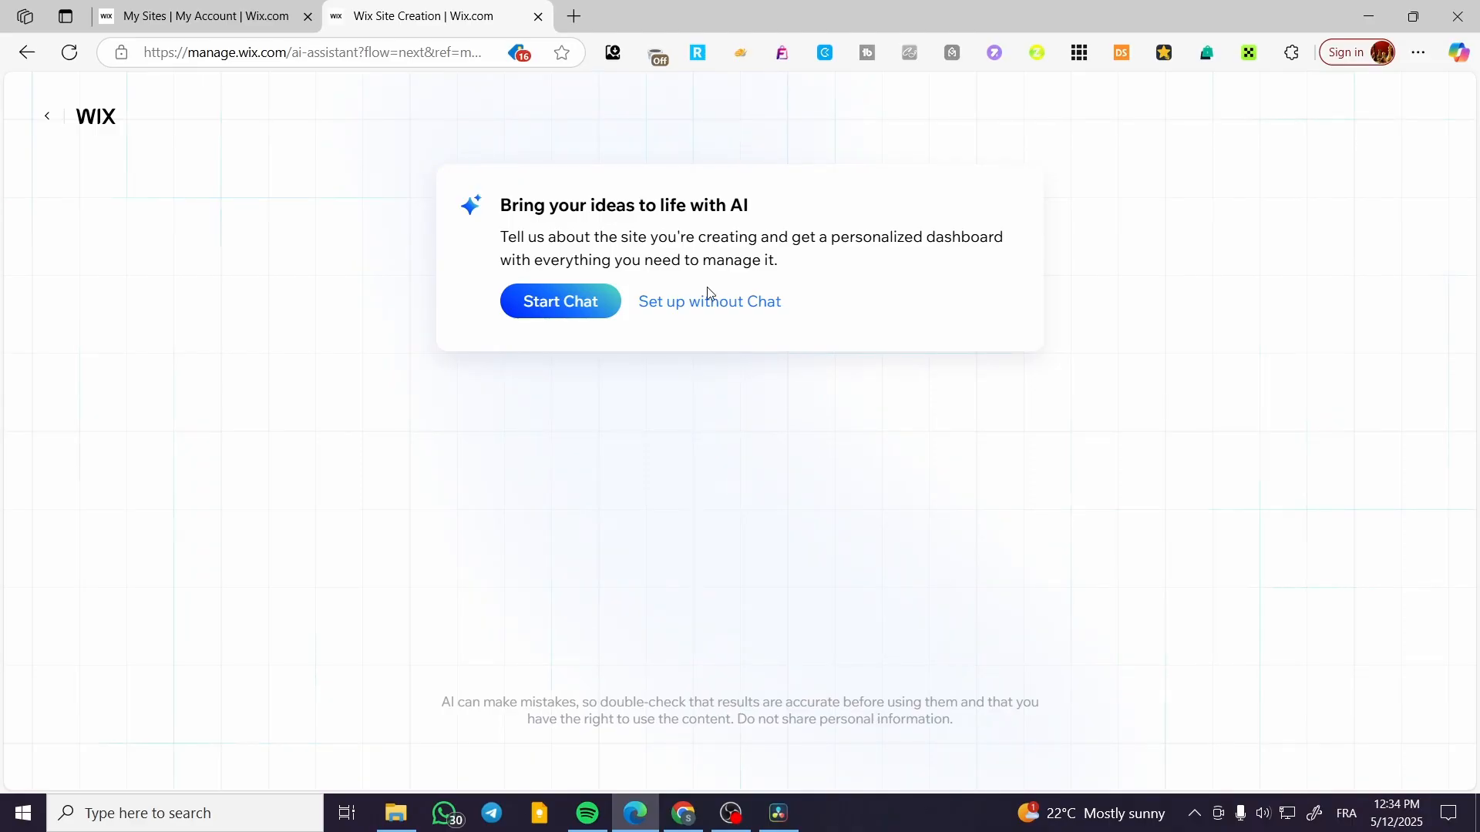
{"action": "left_click", "coordinate": [720, 303]}
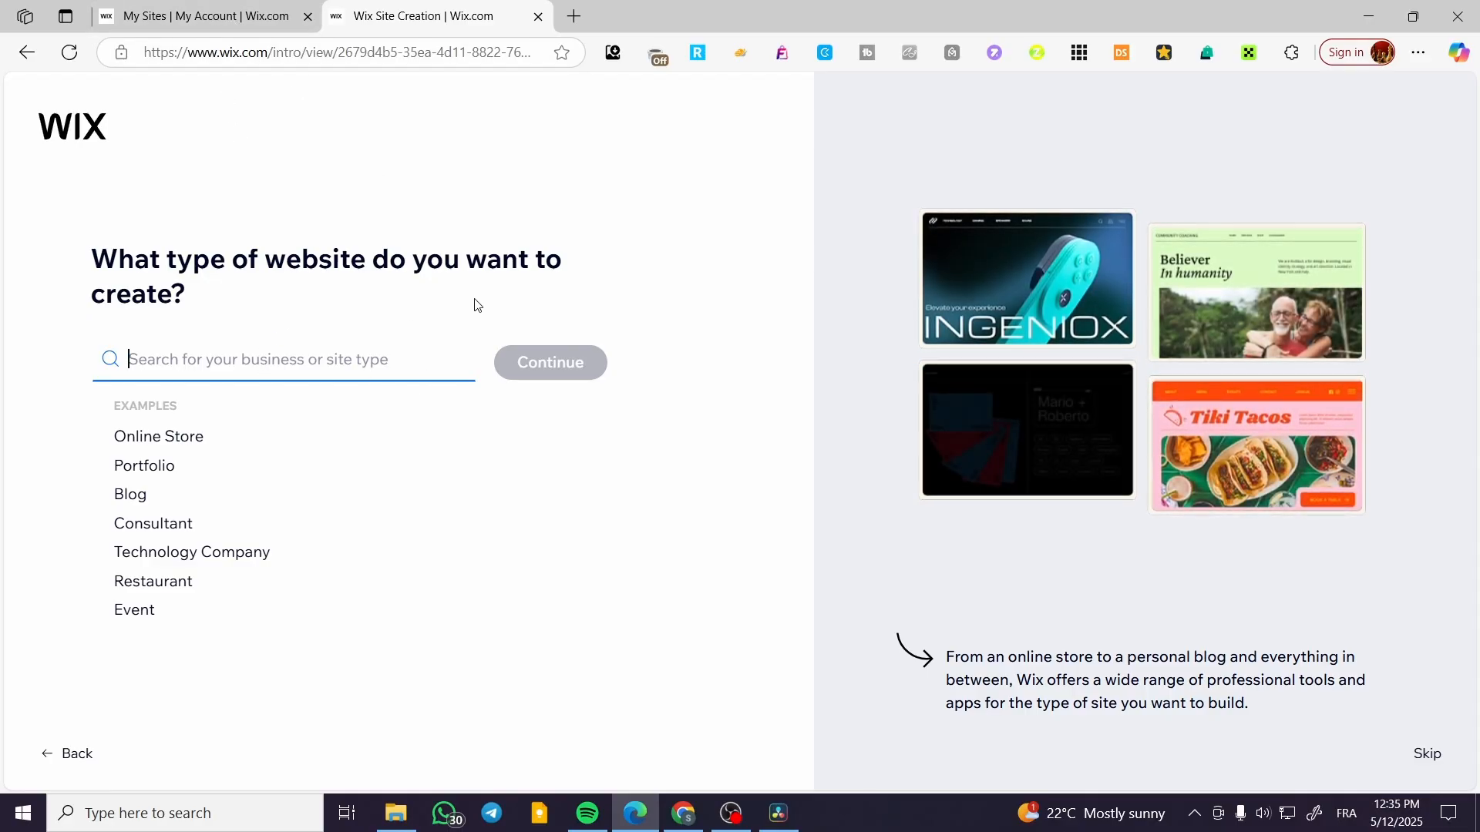
Choose Hair Salon as the type of website and continue the setup.
{"action": "mouse_move", "coordinate": [953, 460]}
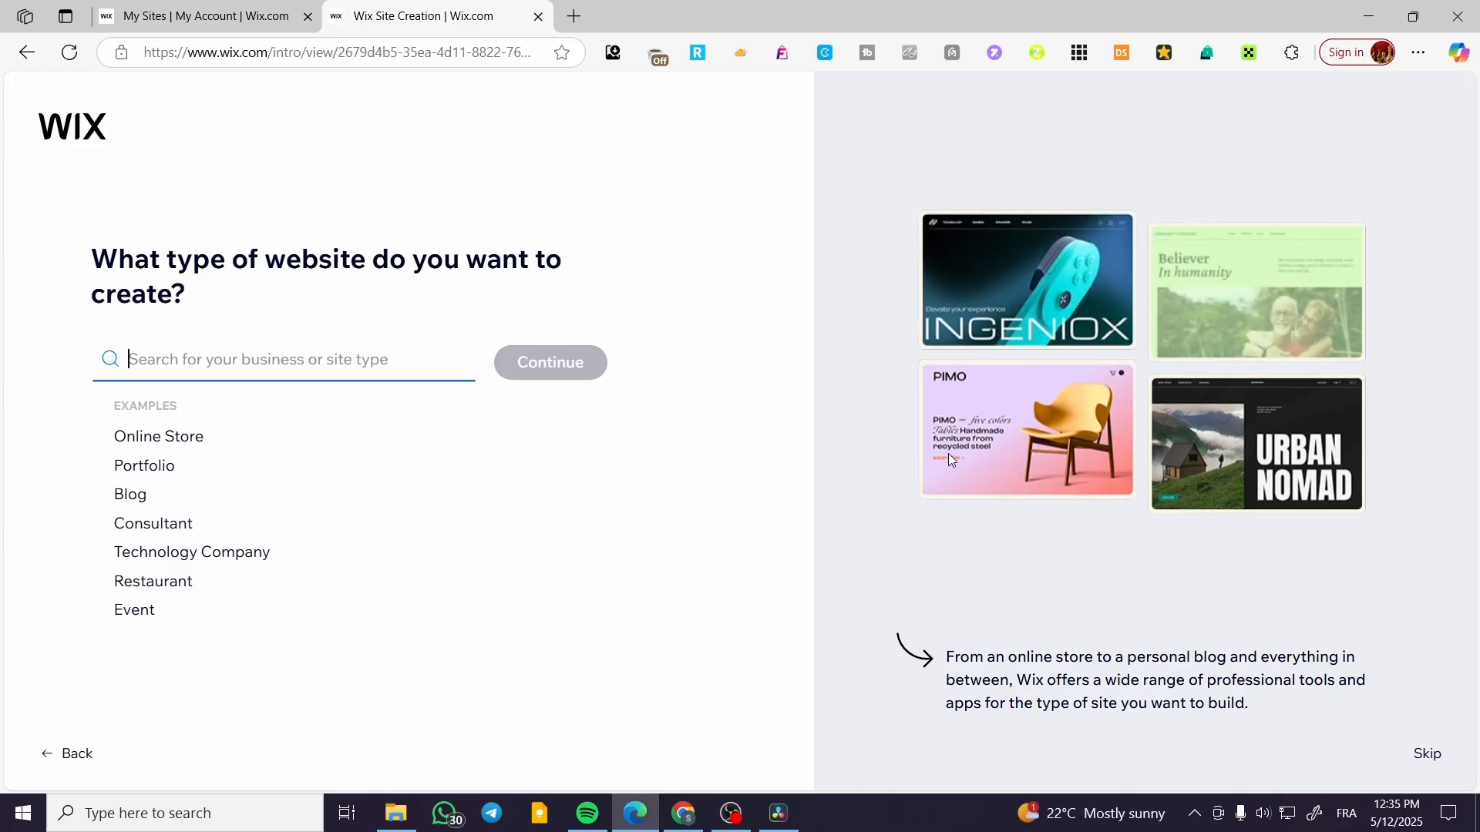
{"action": "type", "text": "hair"}
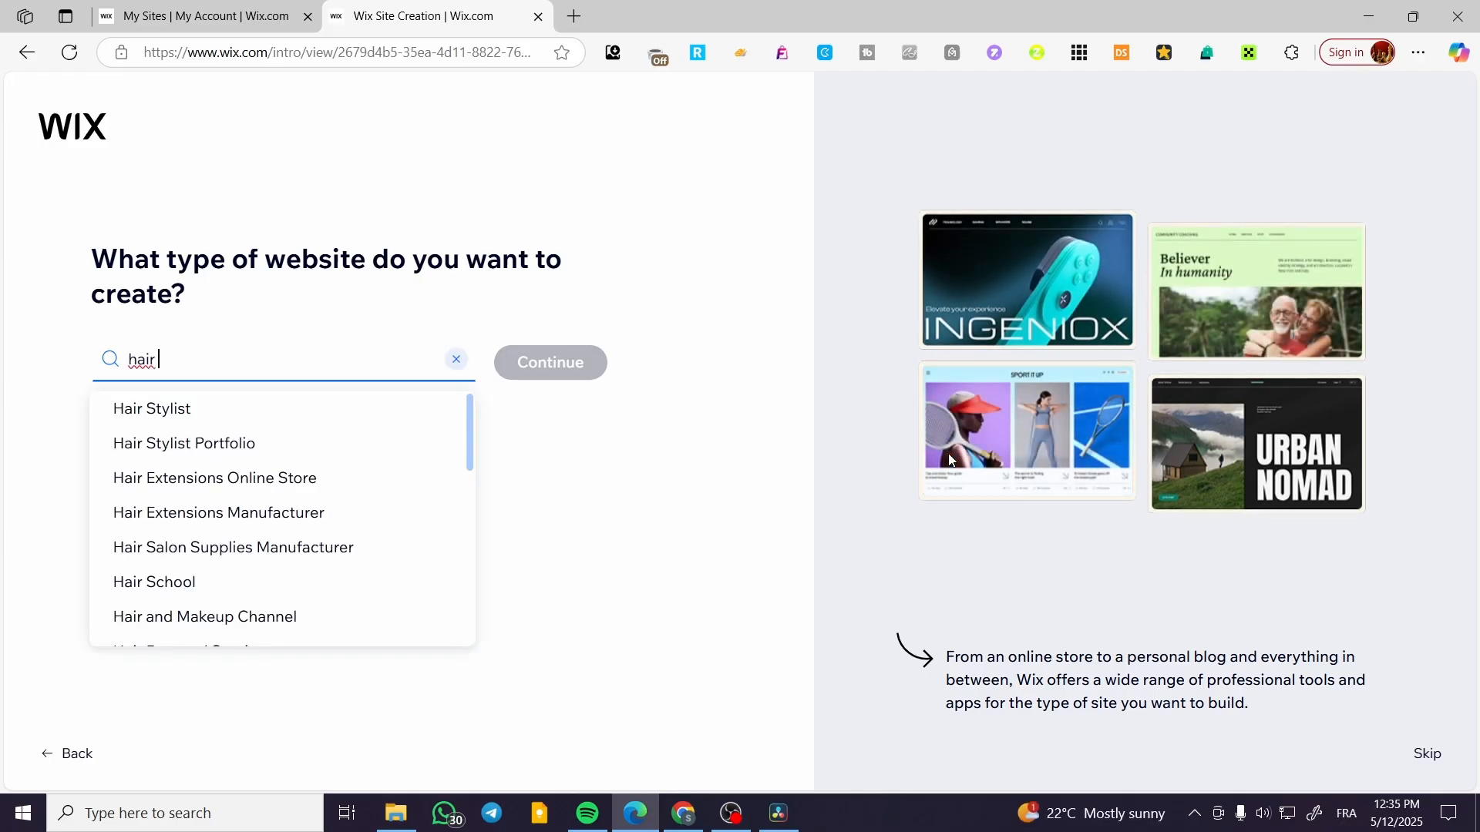
{"action": "type", "text": " salon"}
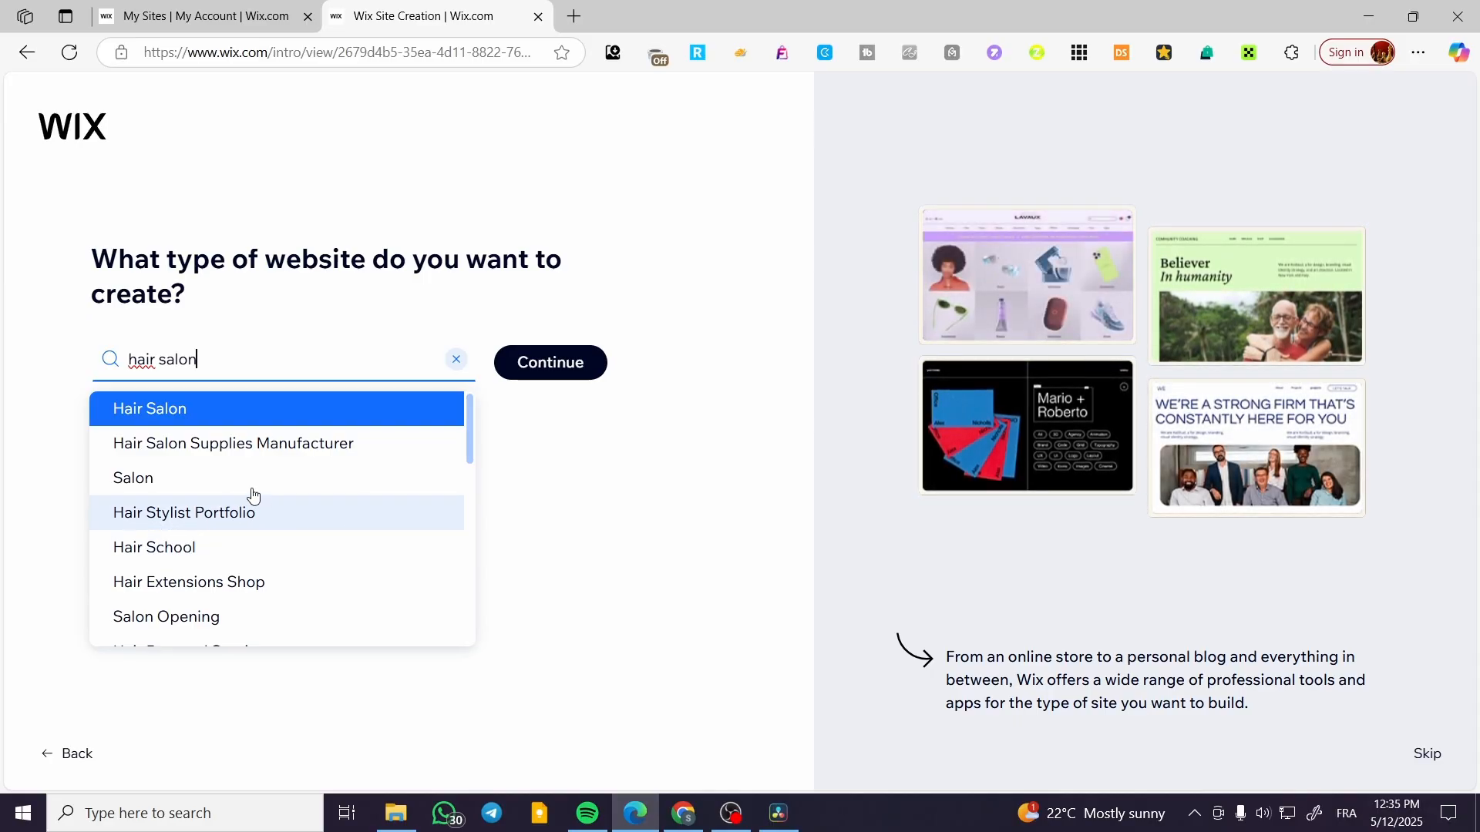
{"action": "left_click", "coordinate": [321, 412]}
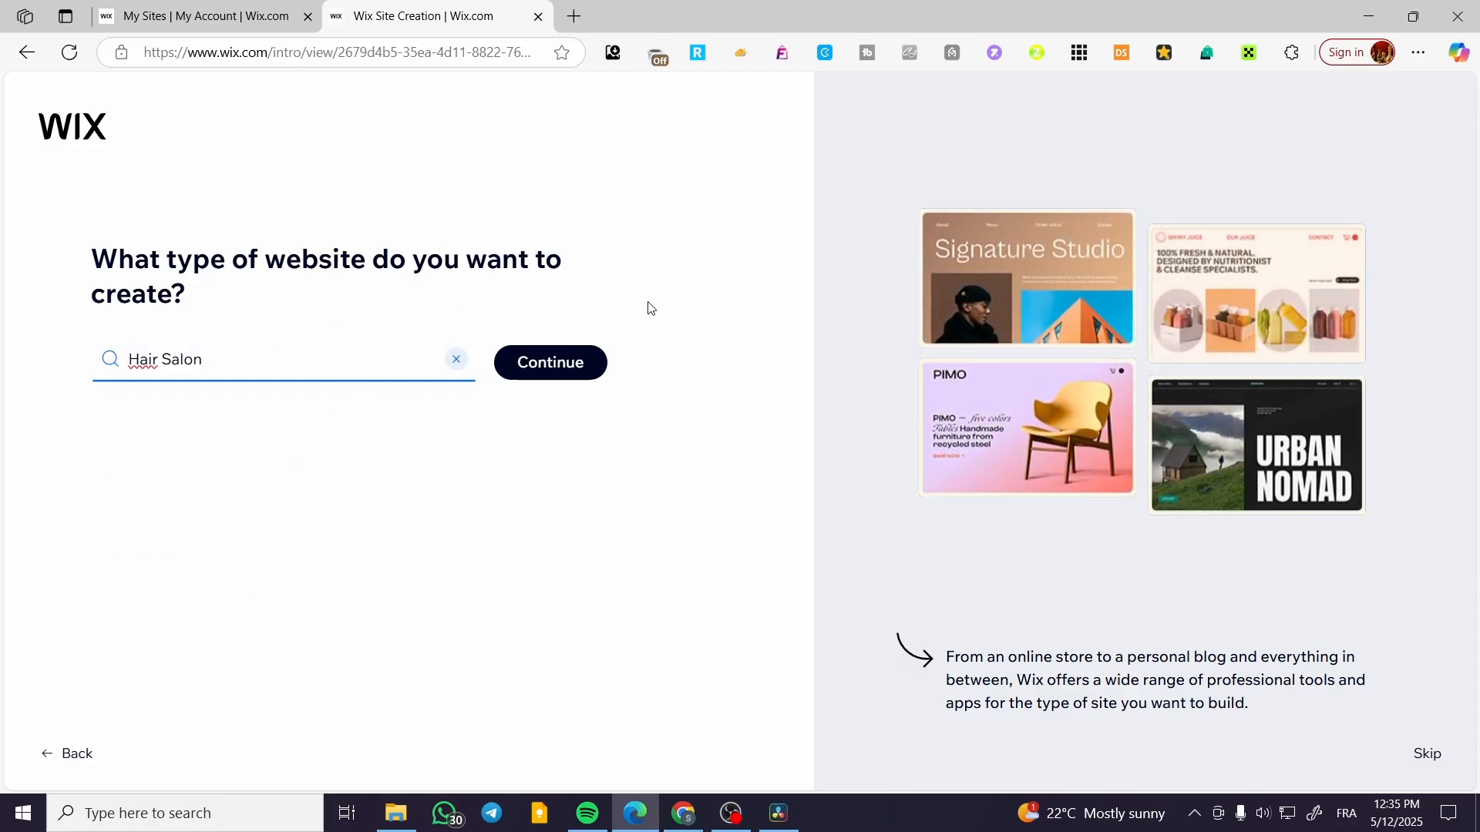
{"action": "left_click", "coordinate": [589, 360]}
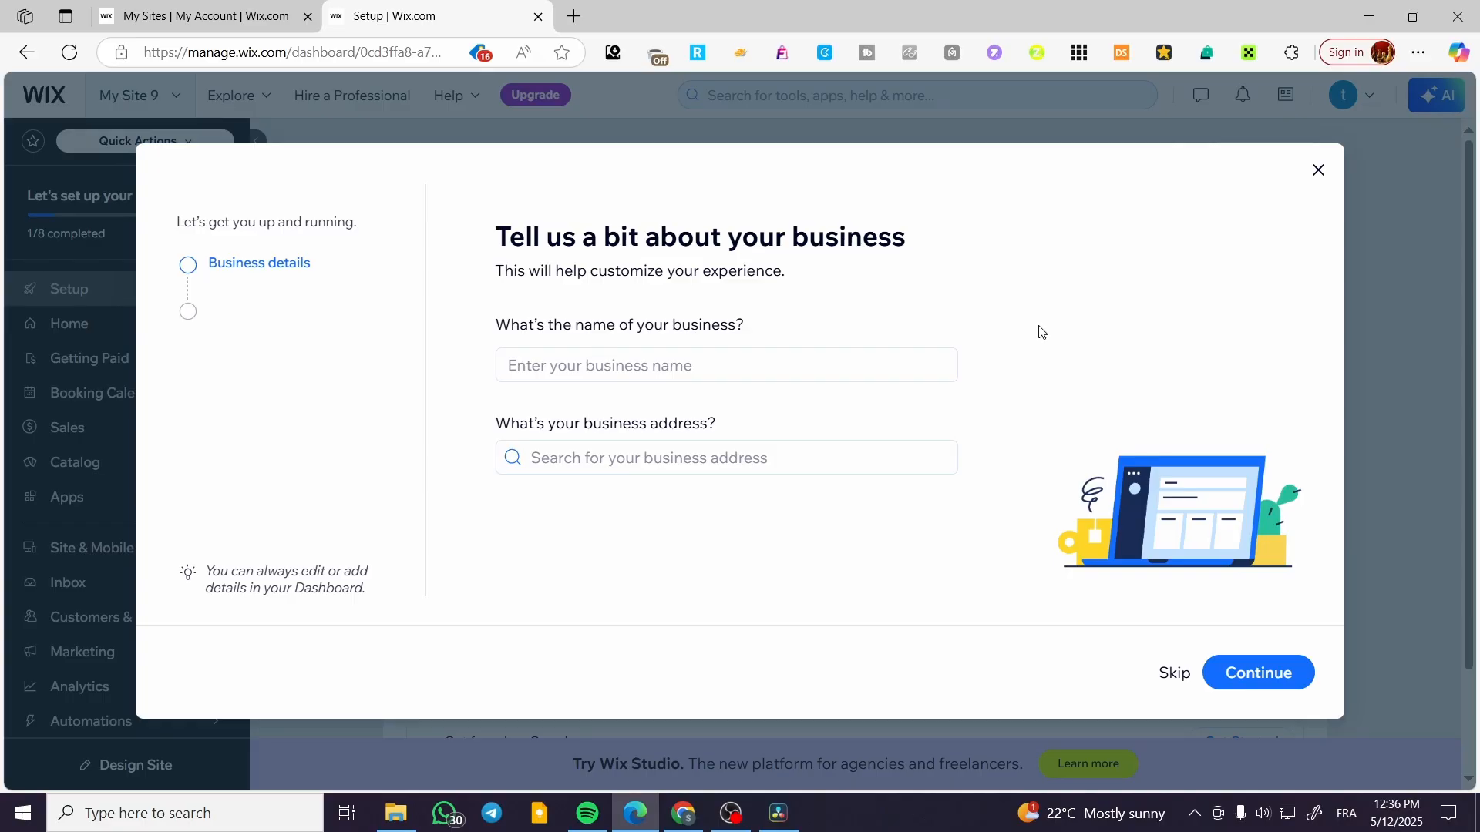
Enter Jack Salon as the business name and New York, NY, USA as the business address, and submit these details.
{"action": "left_click", "coordinate": [813, 374]}
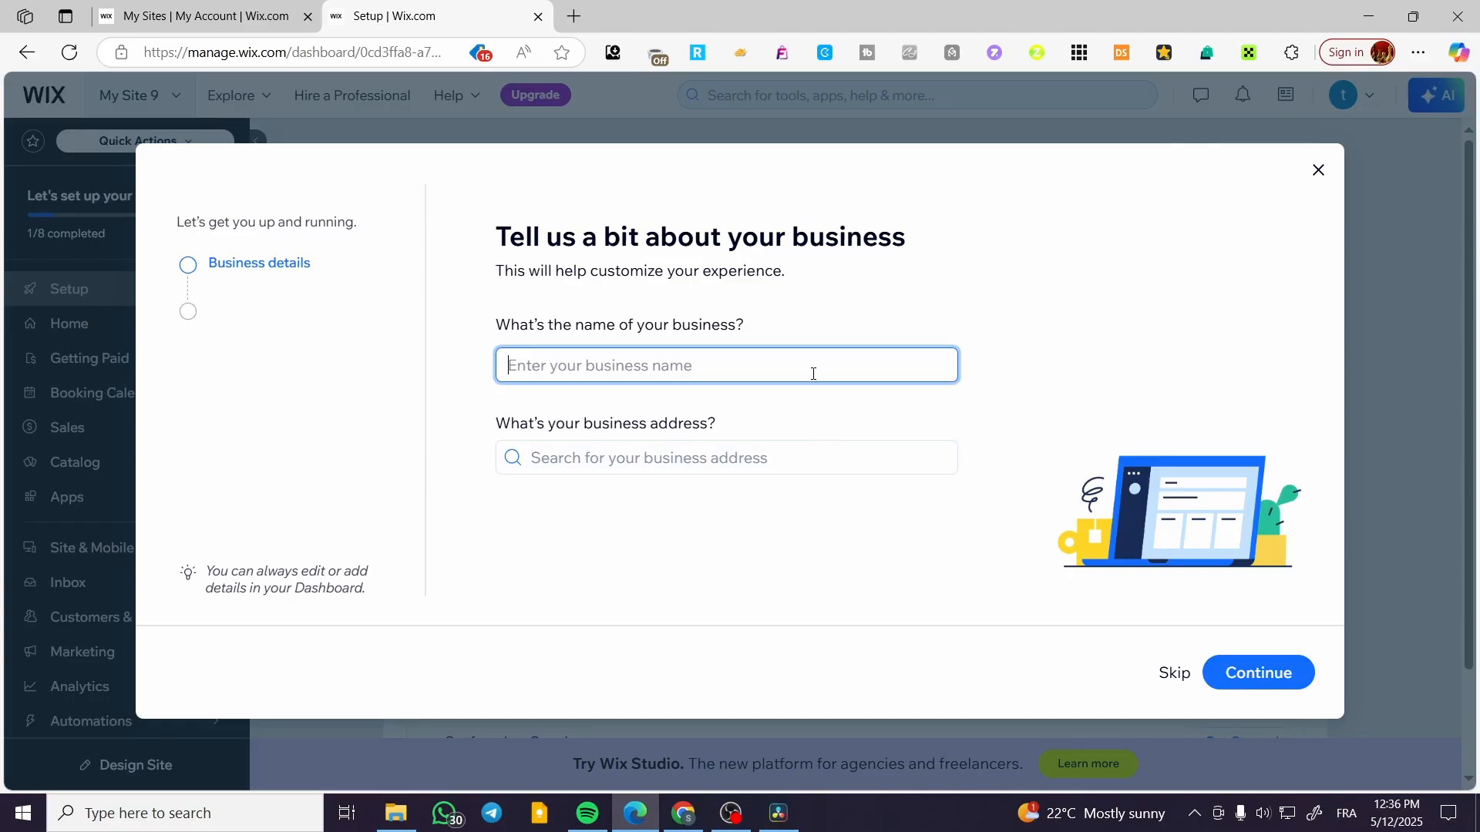
{"action": "type", "text": "Jack Salon"}
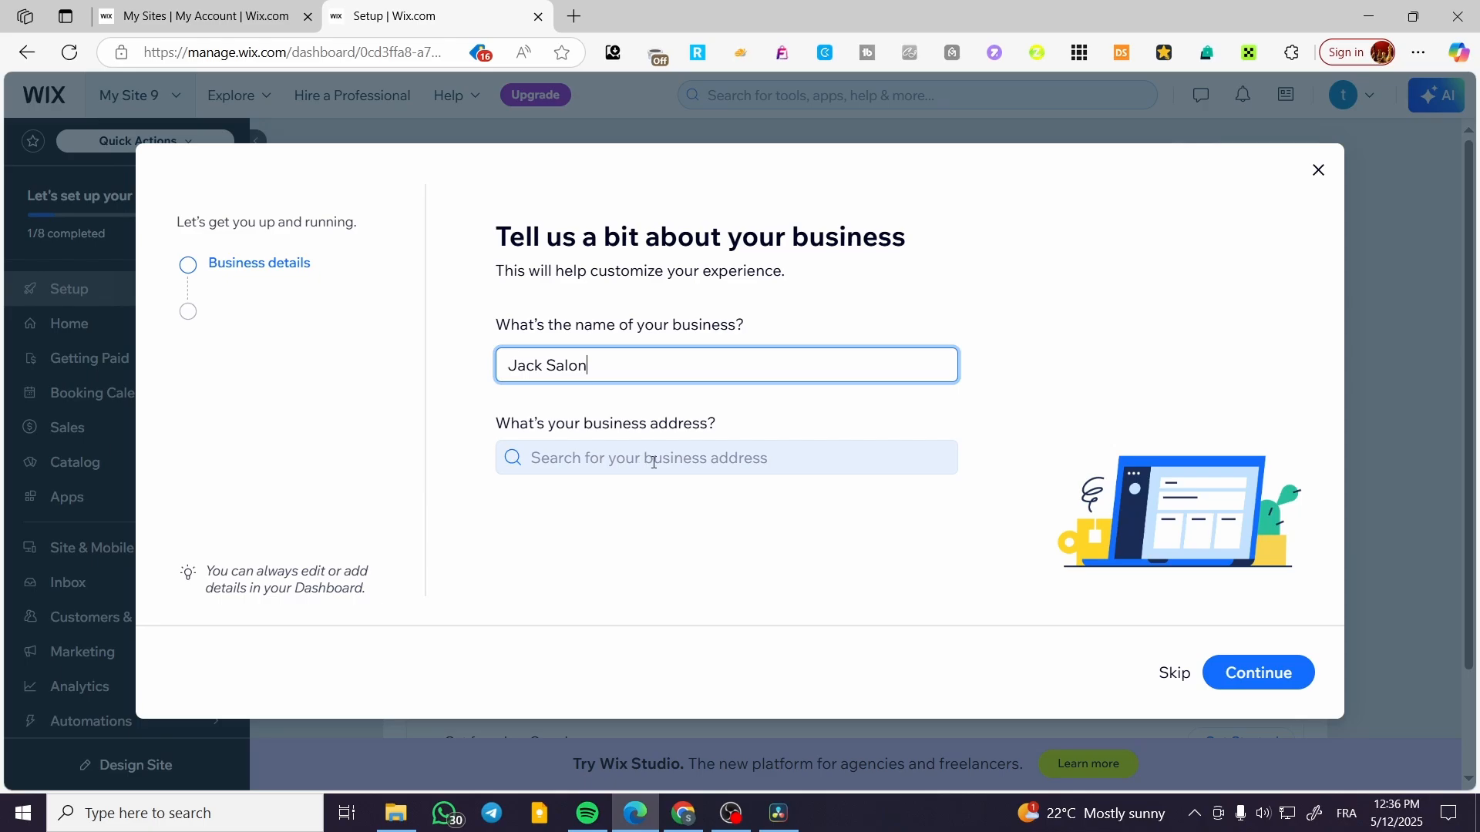
{"action": "left_click", "coordinate": [685, 459]}
{"action": "type", "text": "N"}
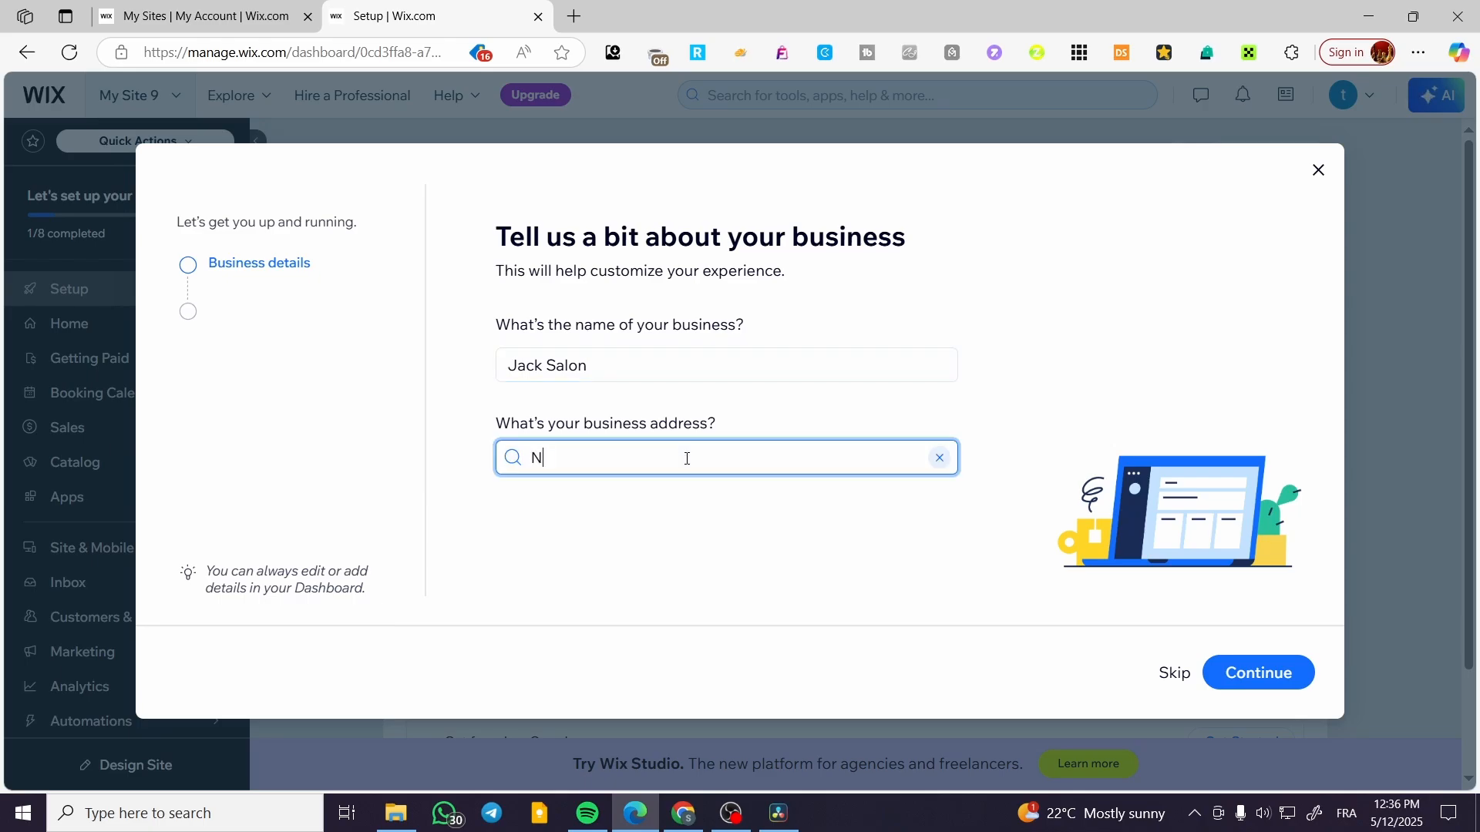
{"action": "type", "text": "ew York"}
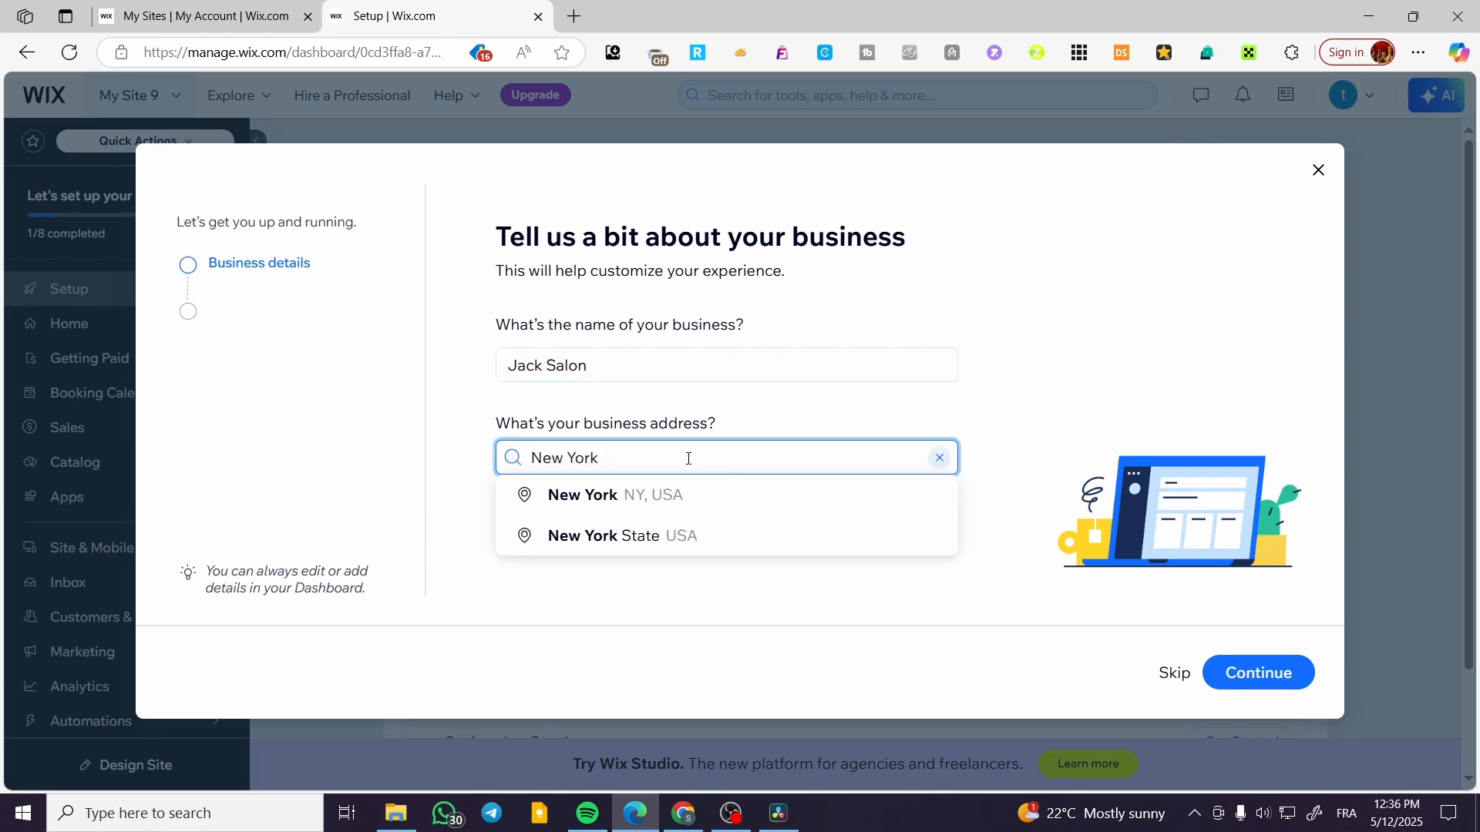
{"action": "left_click", "coordinate": [684, 501]}
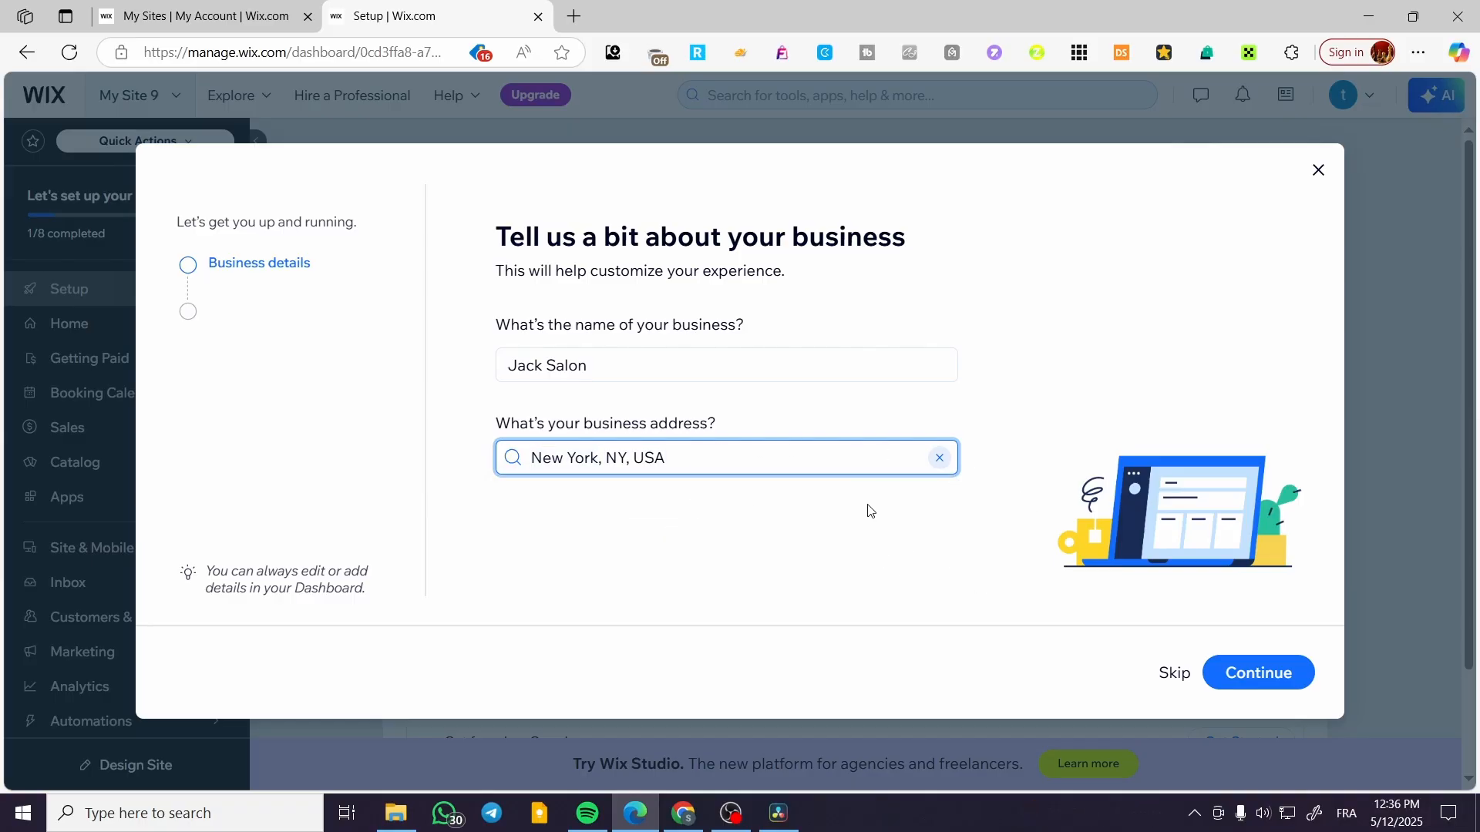
{"action": "left_click", "coordinate": [799, 540]}
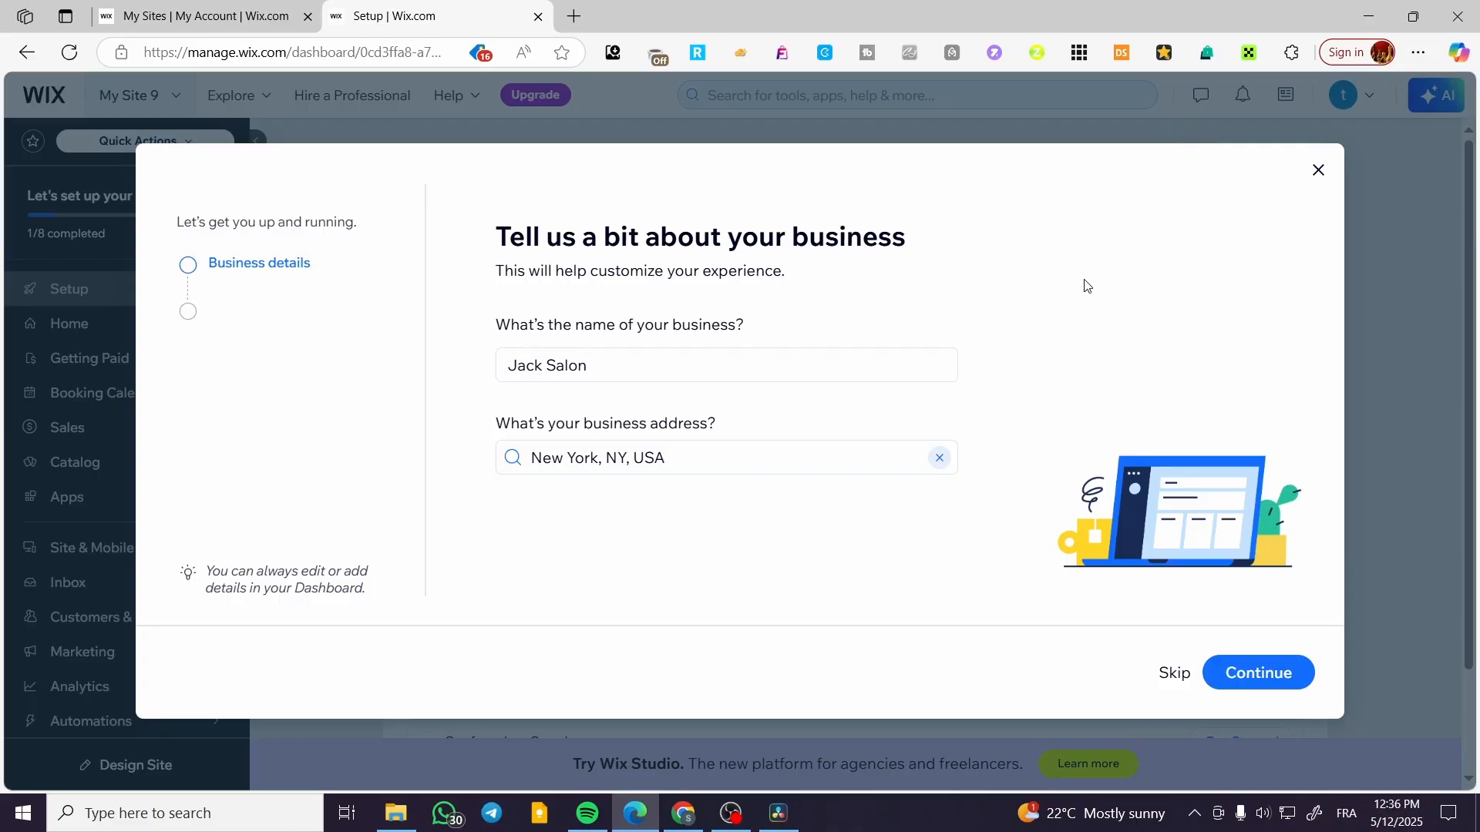
{"action": "left_click", "coordinate": [1270, 675]}
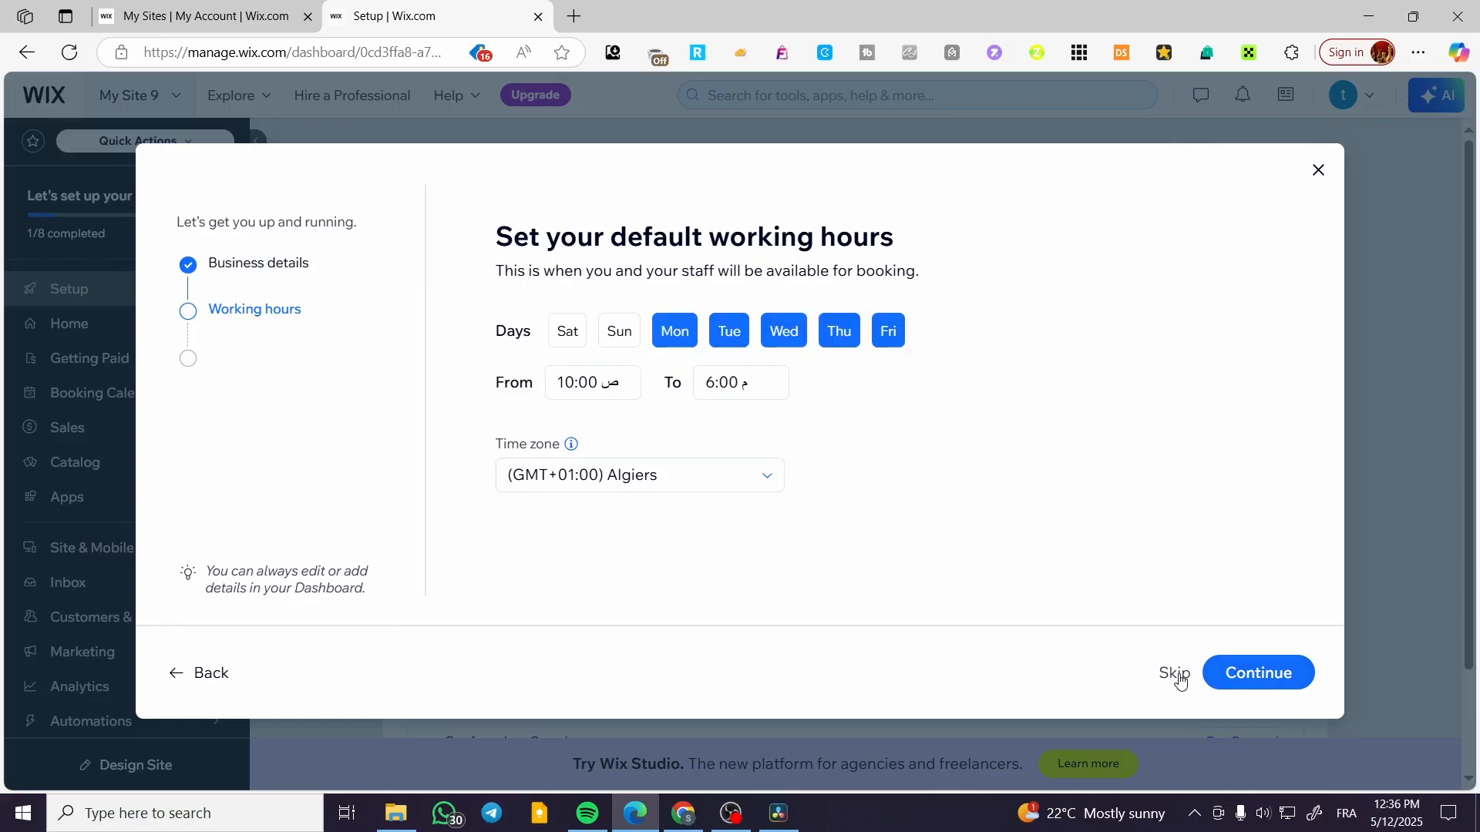
Set the time zone for the default working hours to (GMT+00:00) London.
{"action": "left_click", "coordinate": [769, 479]}
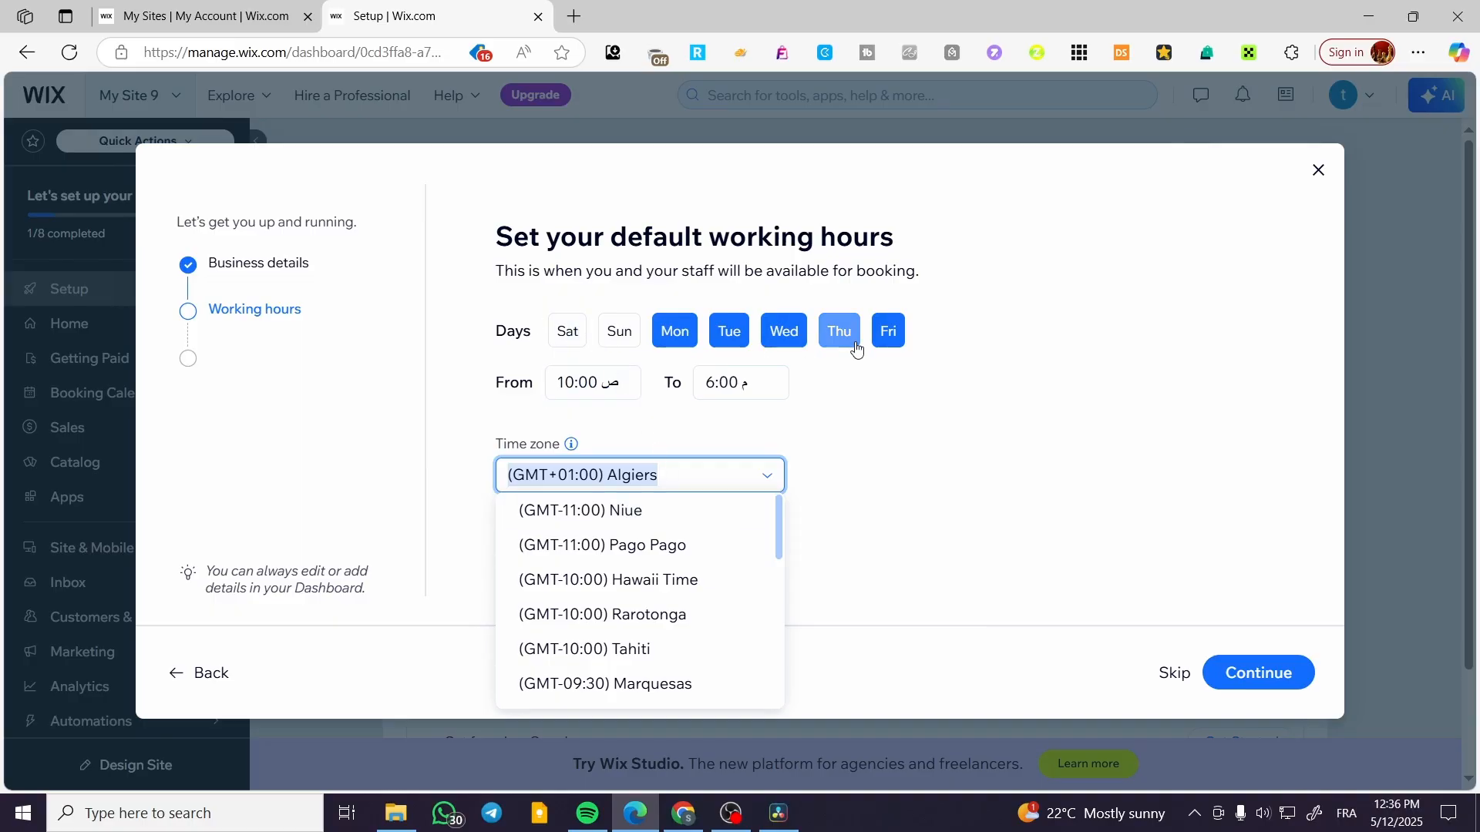
{"action": "left_click_drag", "start_coordinate": [778, 522], "coordinate": [783, 579]}
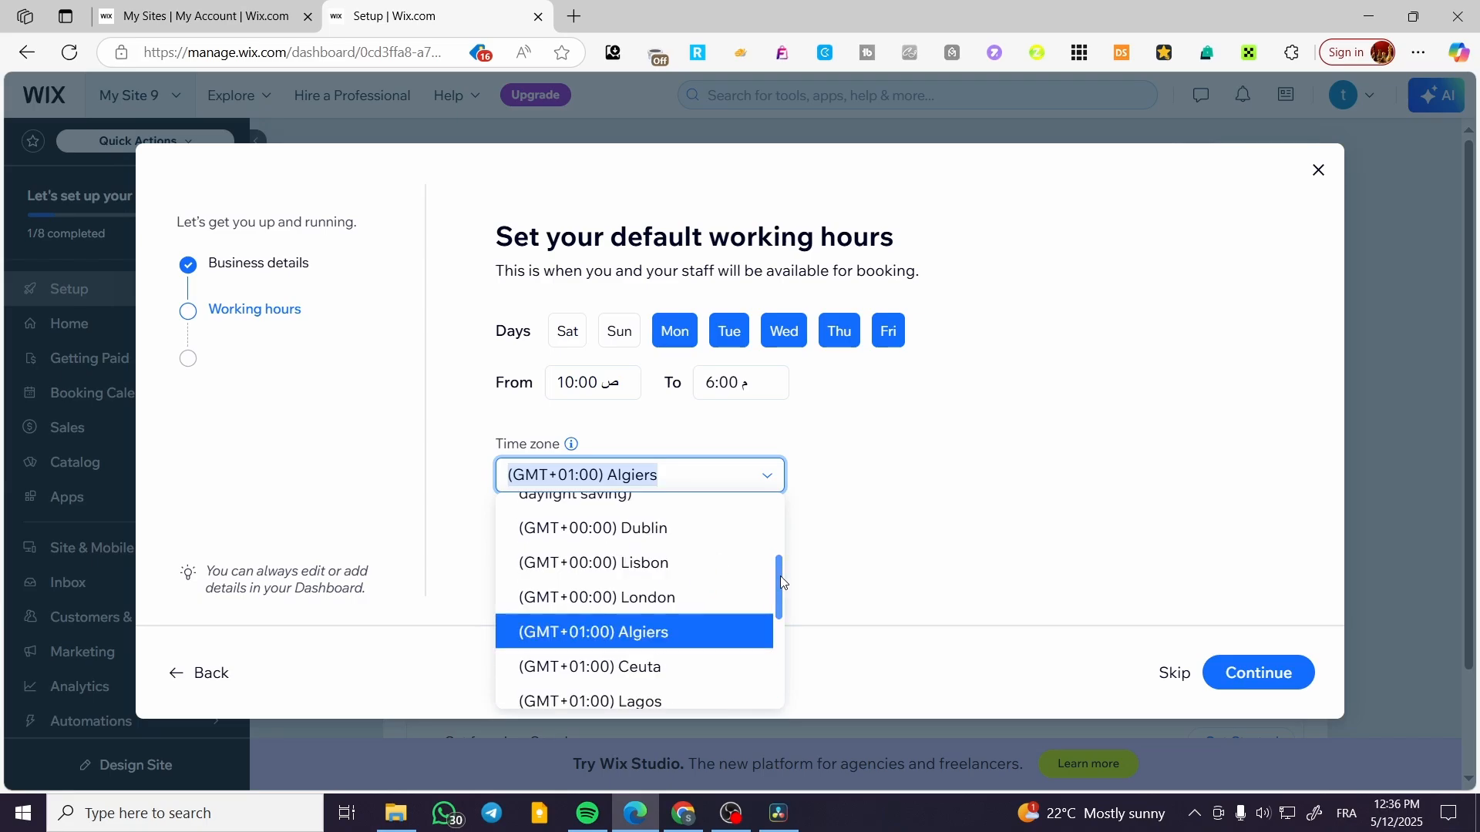
{"action": "left_click", "coordinate": [707, 600]}
{"action": "left_click", "coordinate": [839, 520]}
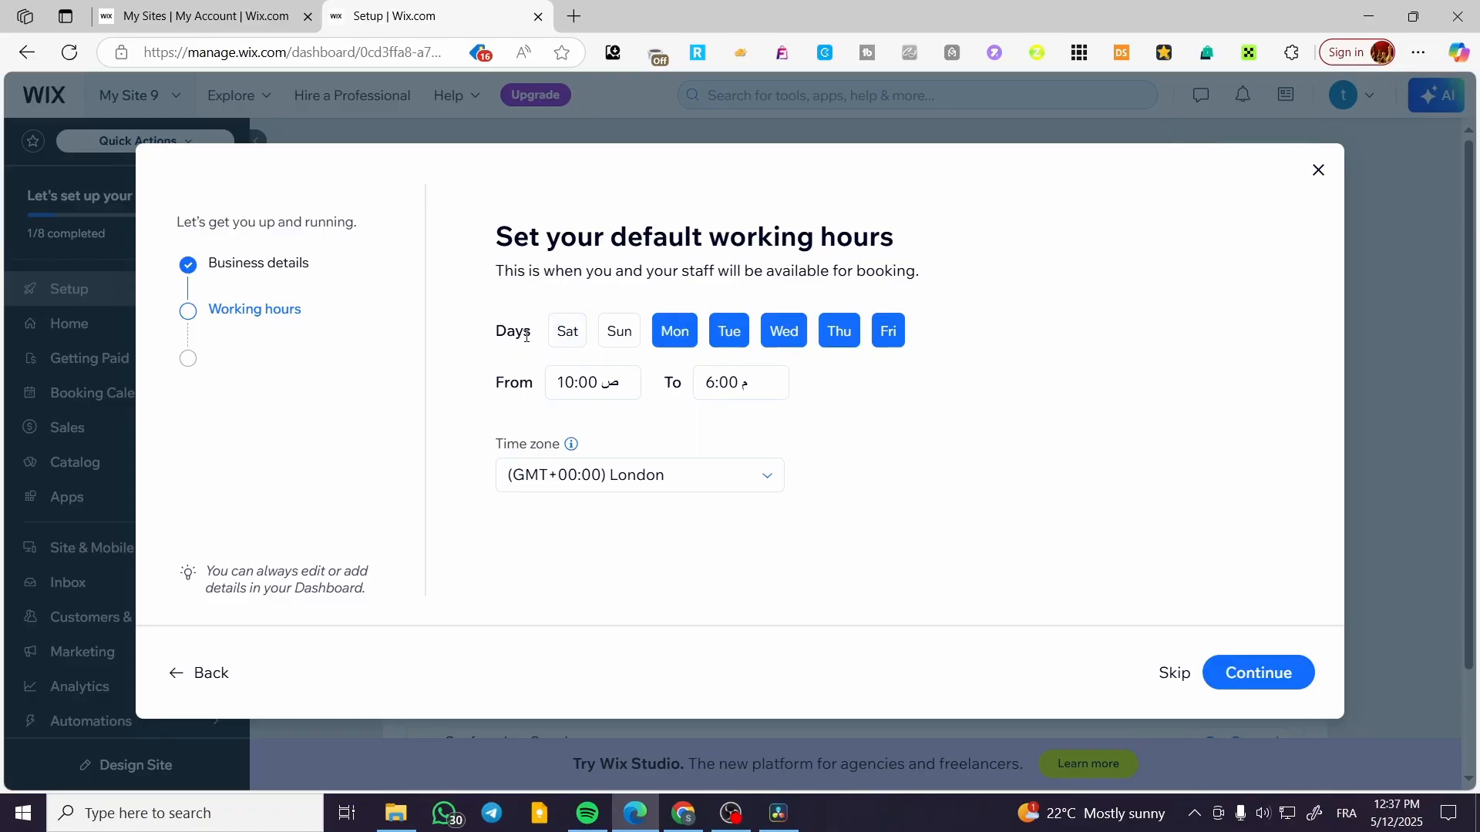
Set the default working hours from 9:00 AM to 9:00 PM, add Sunday as a working day, and continue.
{"action": "left_click", "coordinate": [710, 381]}
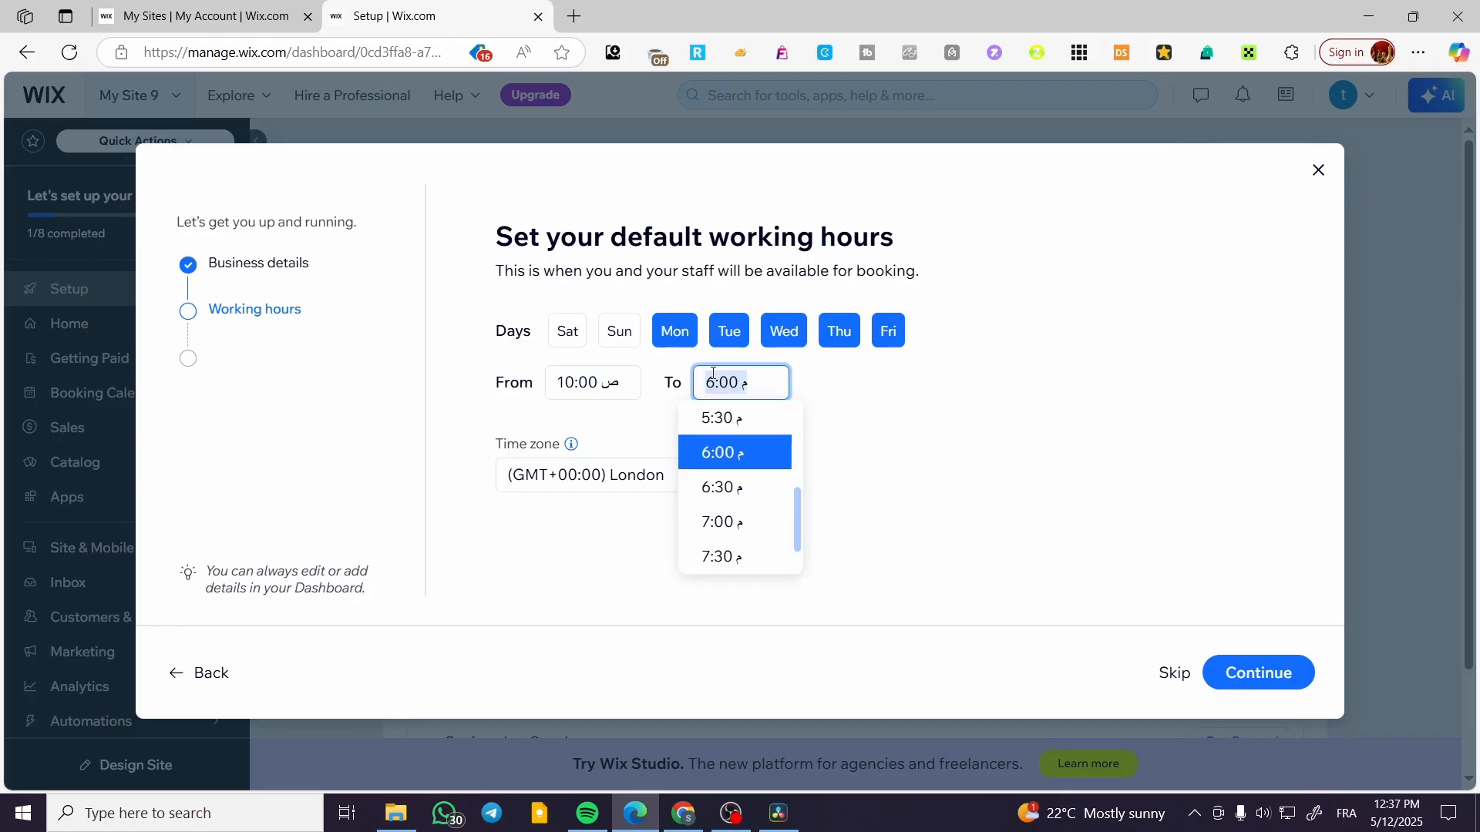
{"action": "type", "text": "9"}
{"action": "left_click", "coordinate": [572, 380]}
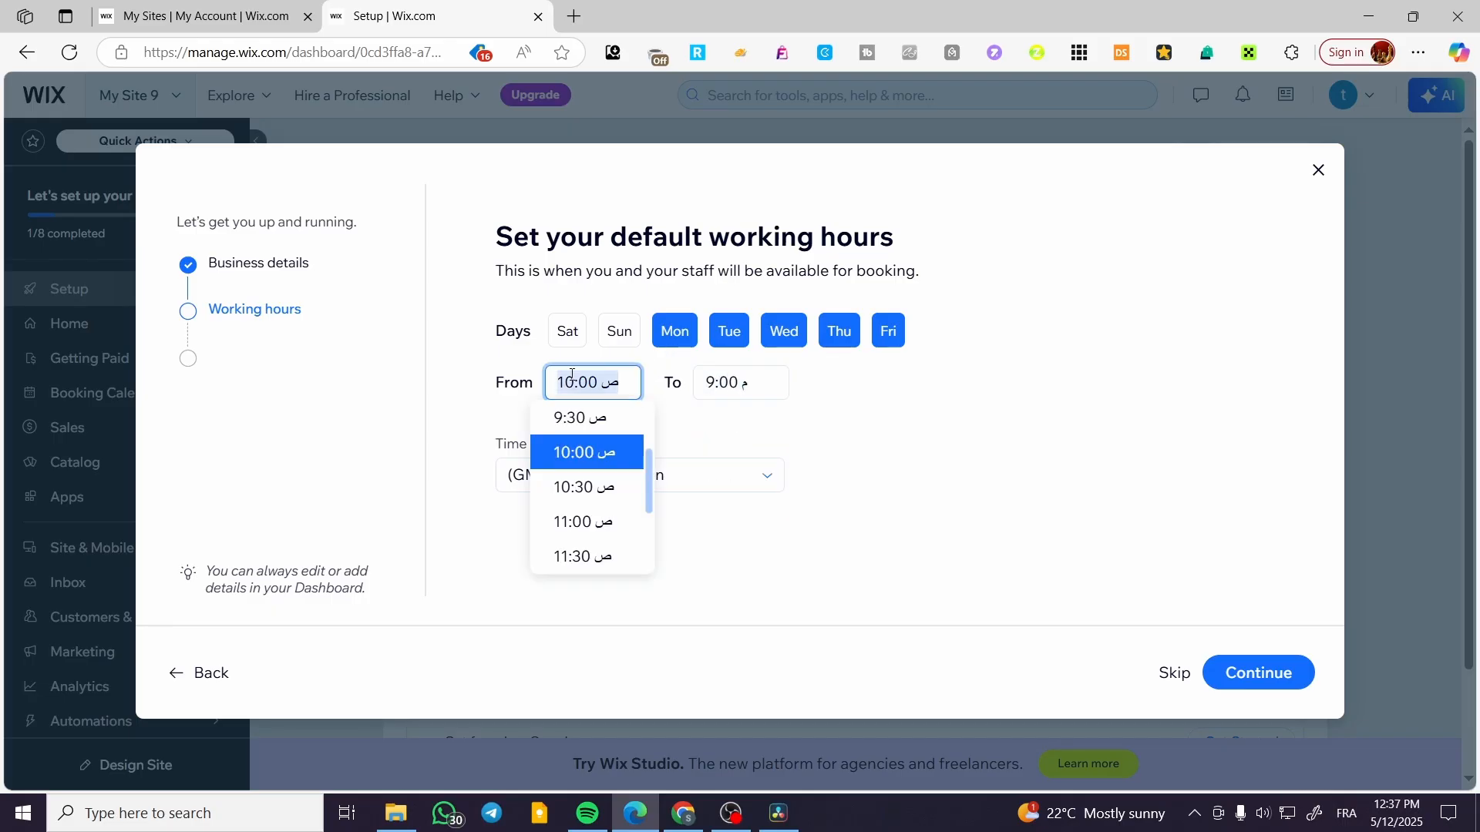
{"action": "type", "text": "9"}
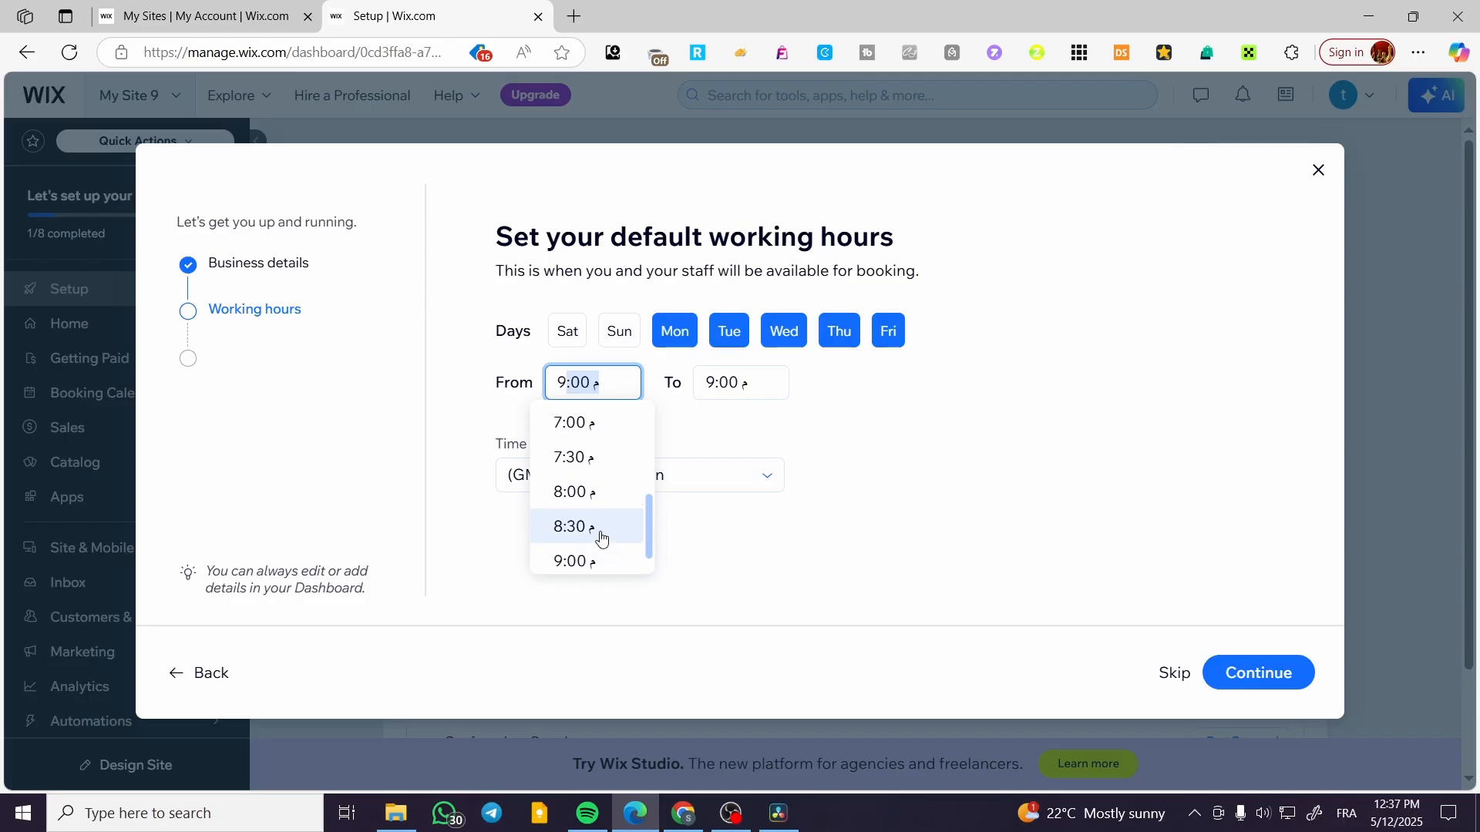
{"action": "scroll", "coordinate": [597, 524], "scroll_direction": "up", "scroll_amount": 10}
{"action": "scroll", "coordinate": [611, 472], "scroll_direction": "up", "scroll_amount": 3}
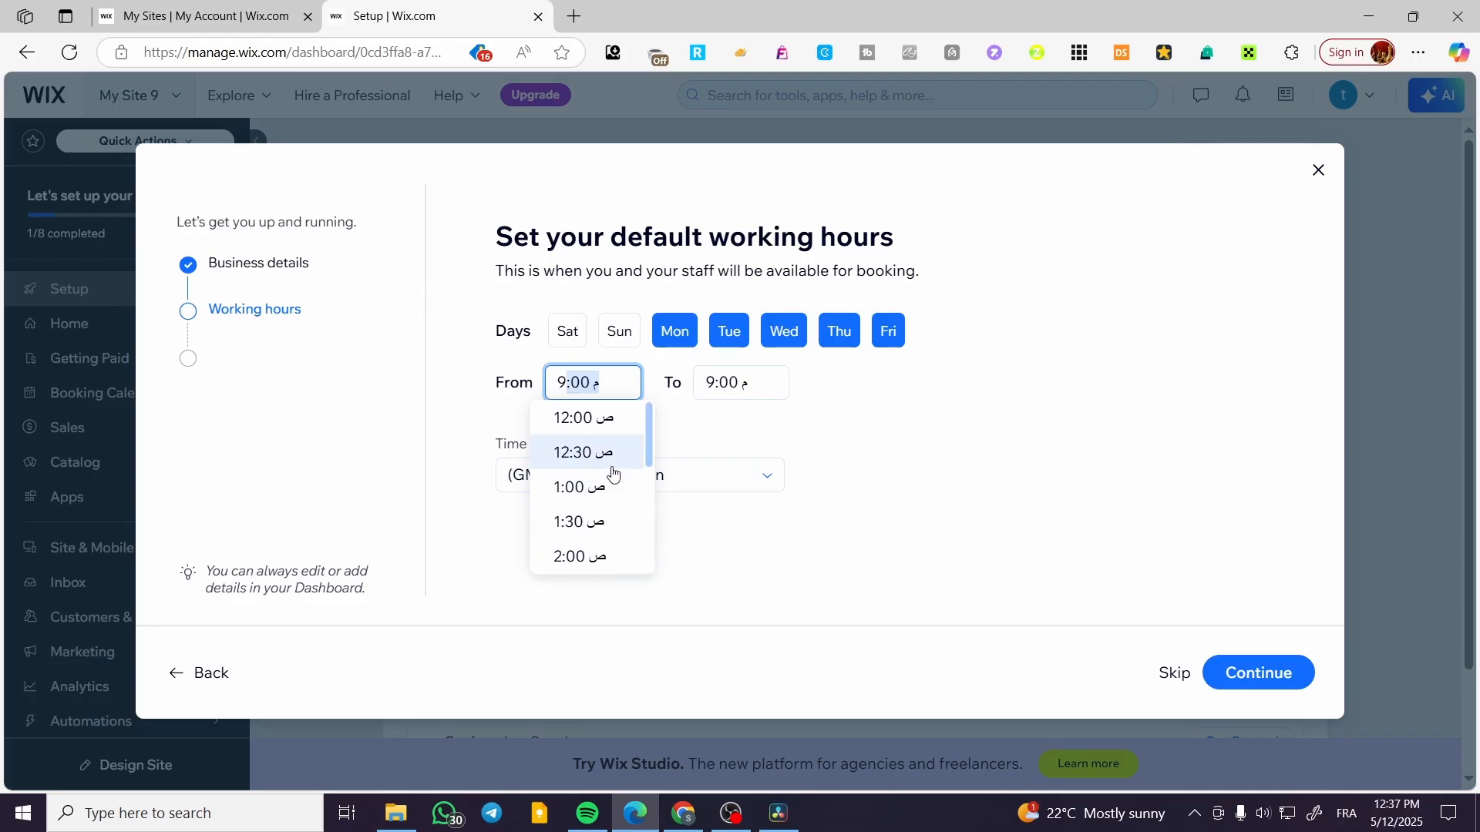
{"action": "scroll", "coordinate": [647, 435], "scroll_direction": "down", "scroll_amount": 4}
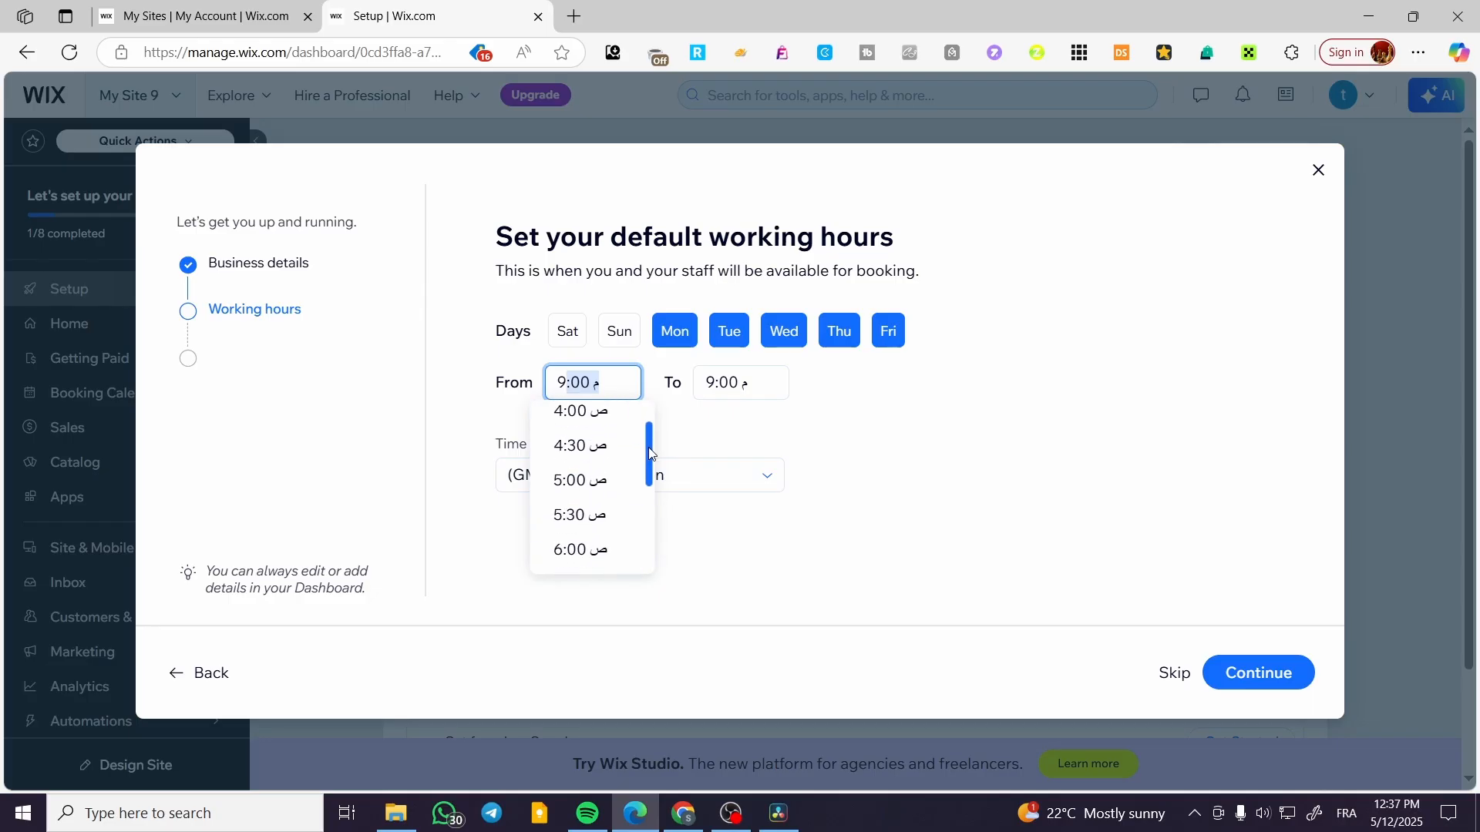
{"action": "scroll", "coordinate": [621, 539], "scroll_direction": "down", "scroll_amount": 3}
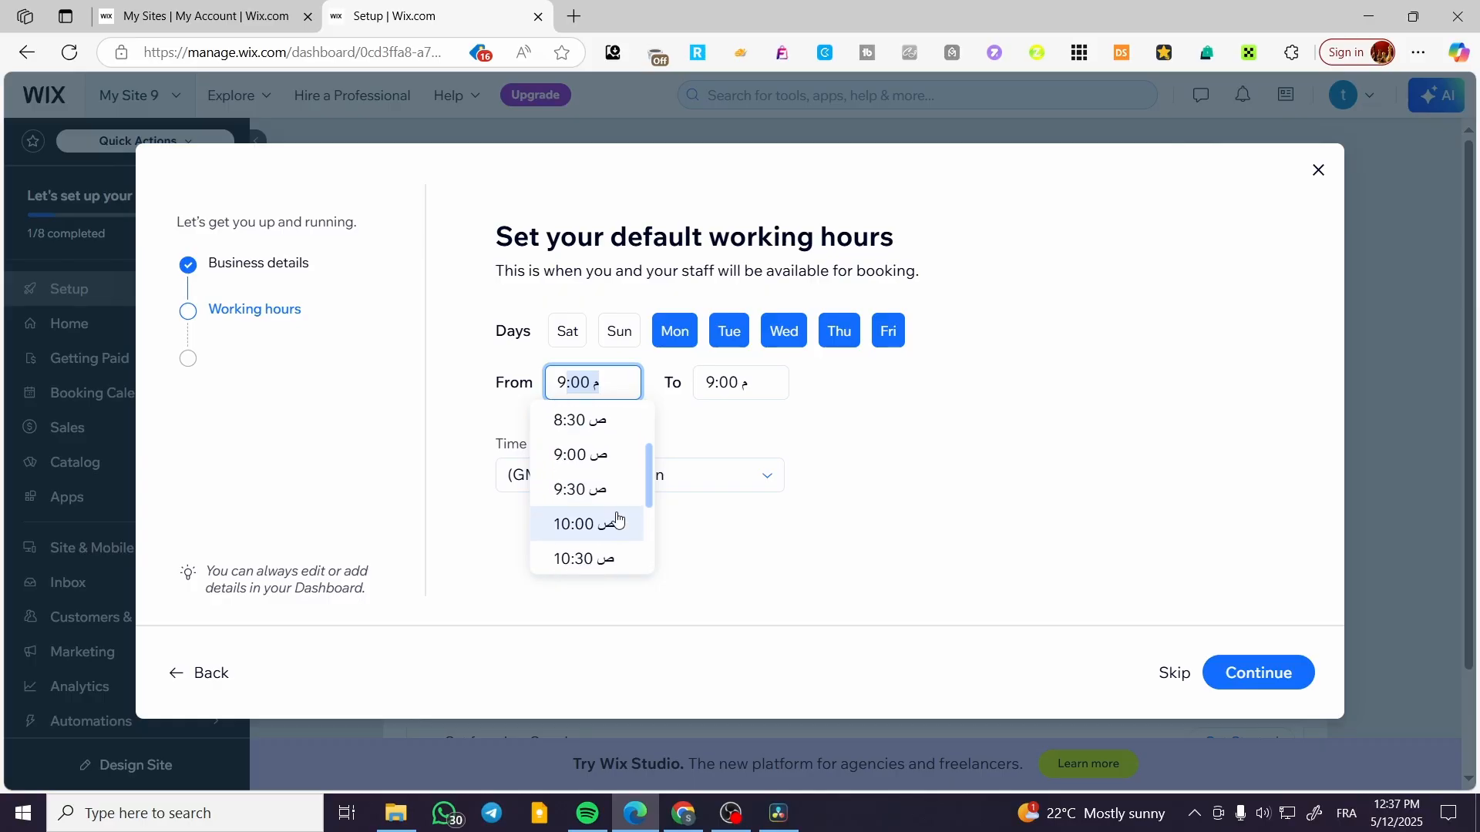
{"action": "left_click", "coordinate": [618, 499]}
{"action": "left_click_drag", "start_coordinate": [573, 380], "coordinate": [598, 379]}
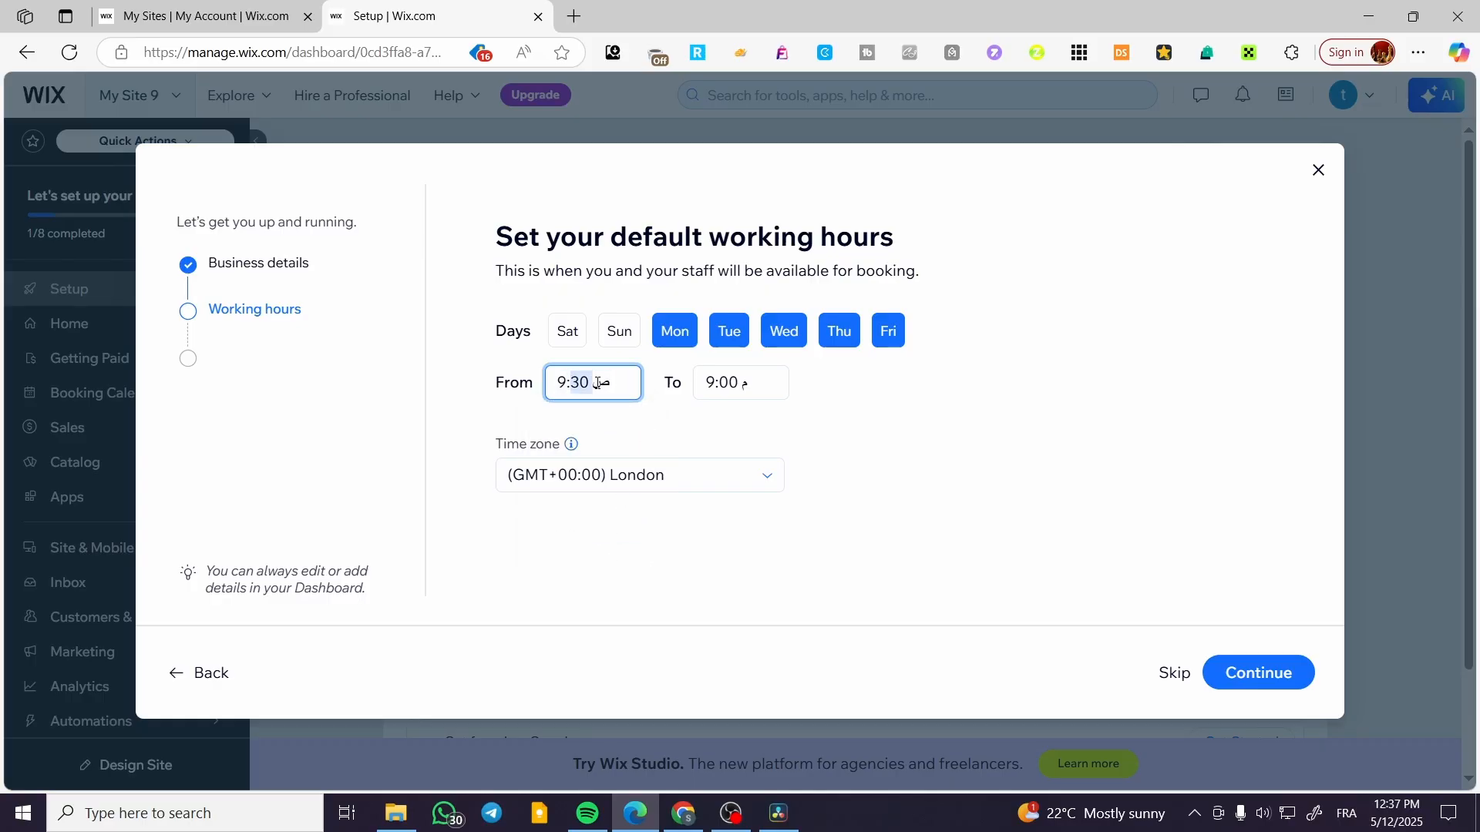
{"action": "type", "text": "00"}
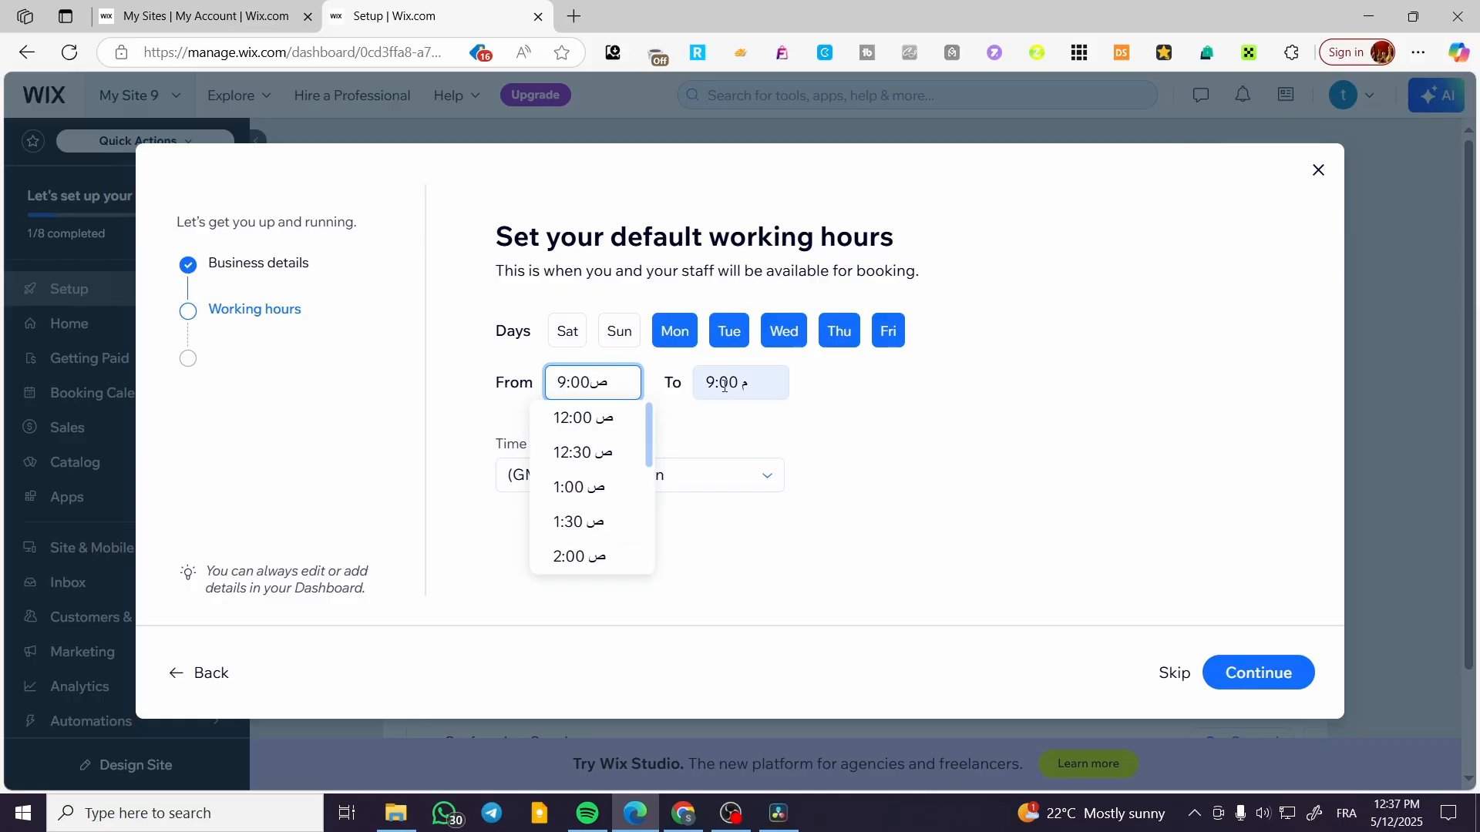
{"action": "left_click", "coordinate": [790, 393]}
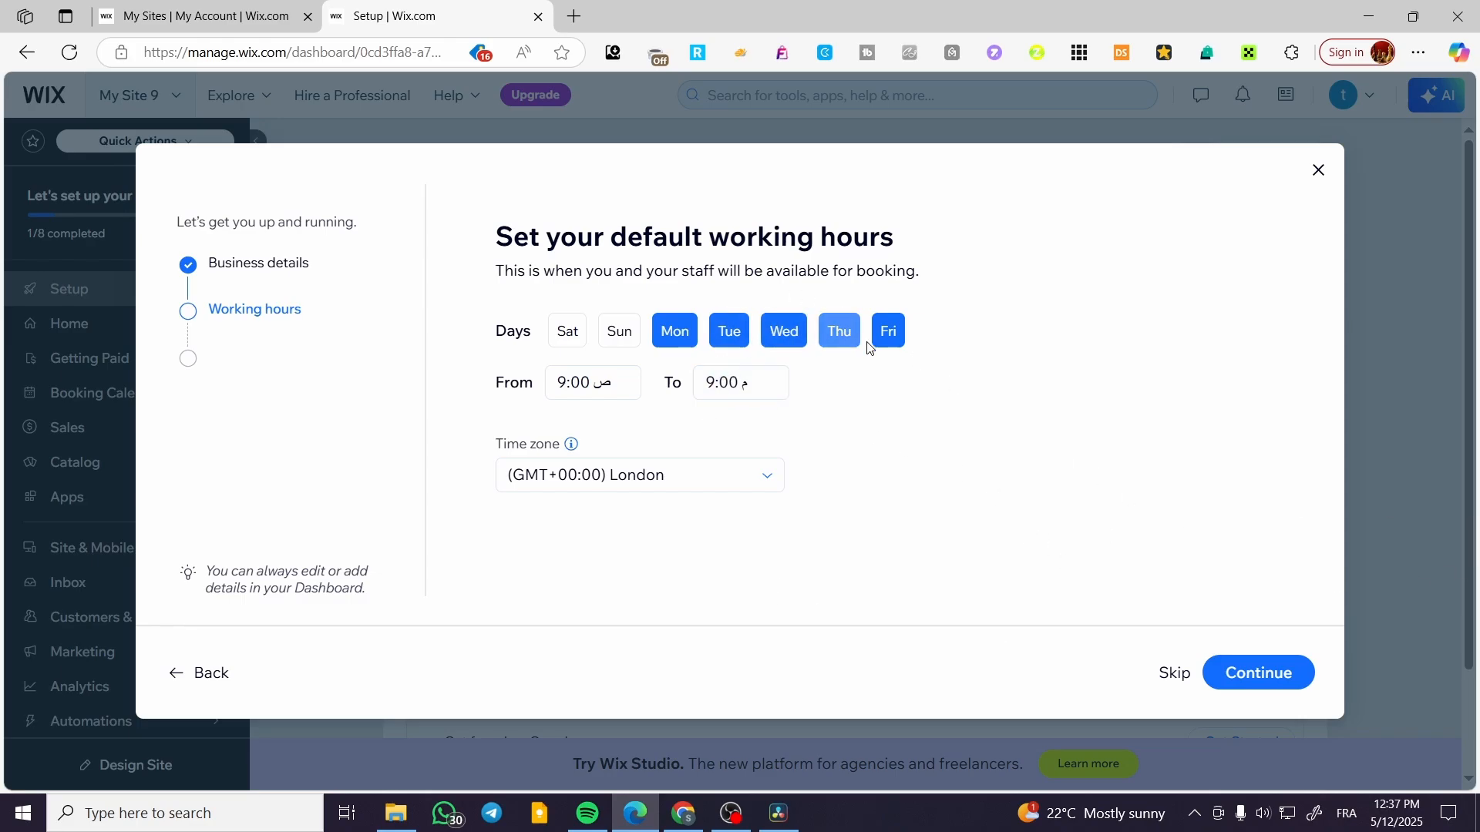
{"action": "left_click", "coordinate": [615, 337]}
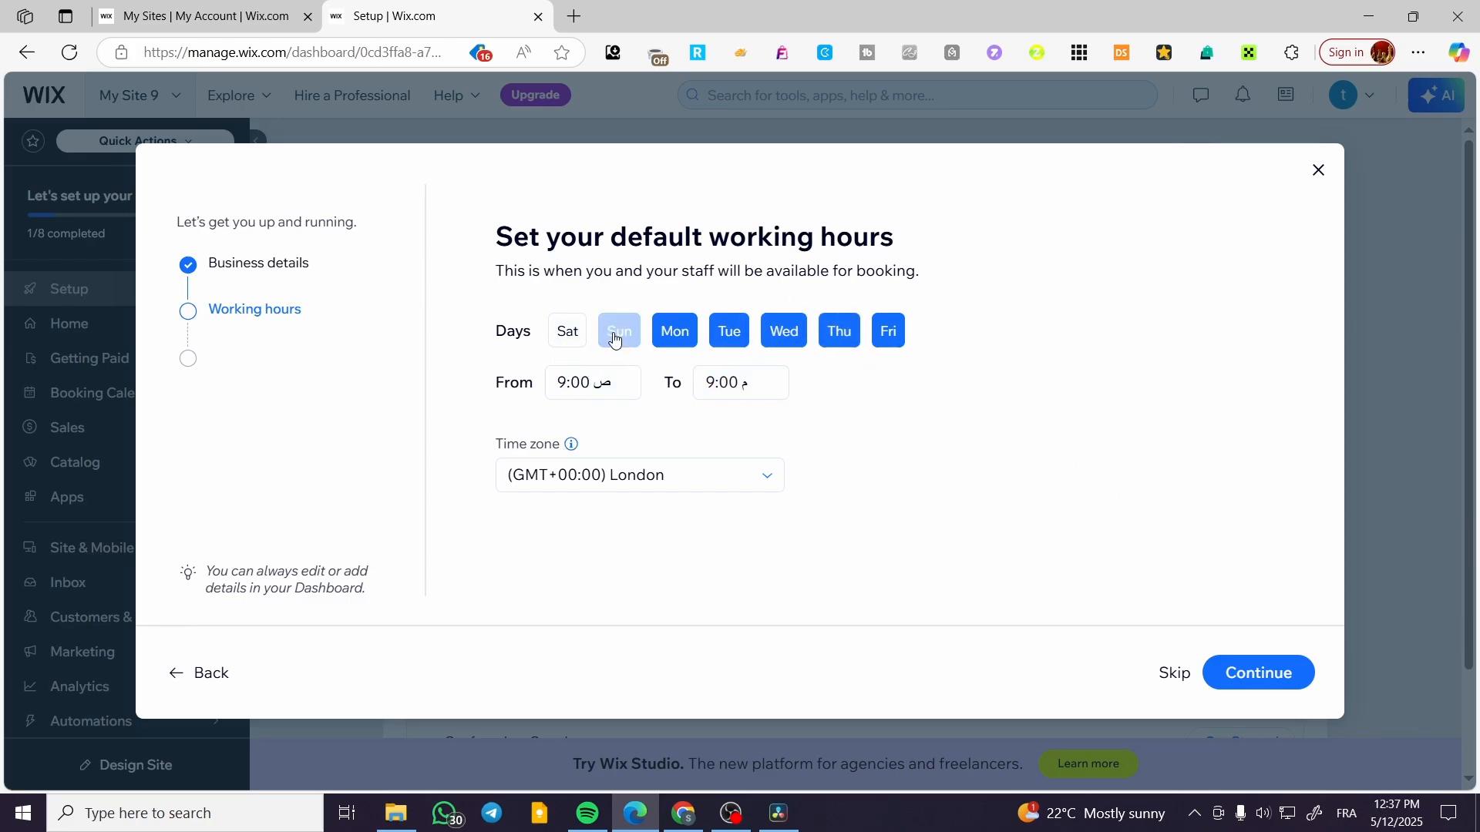
{"action": "left_click", "coordinate": [1303, 688]}
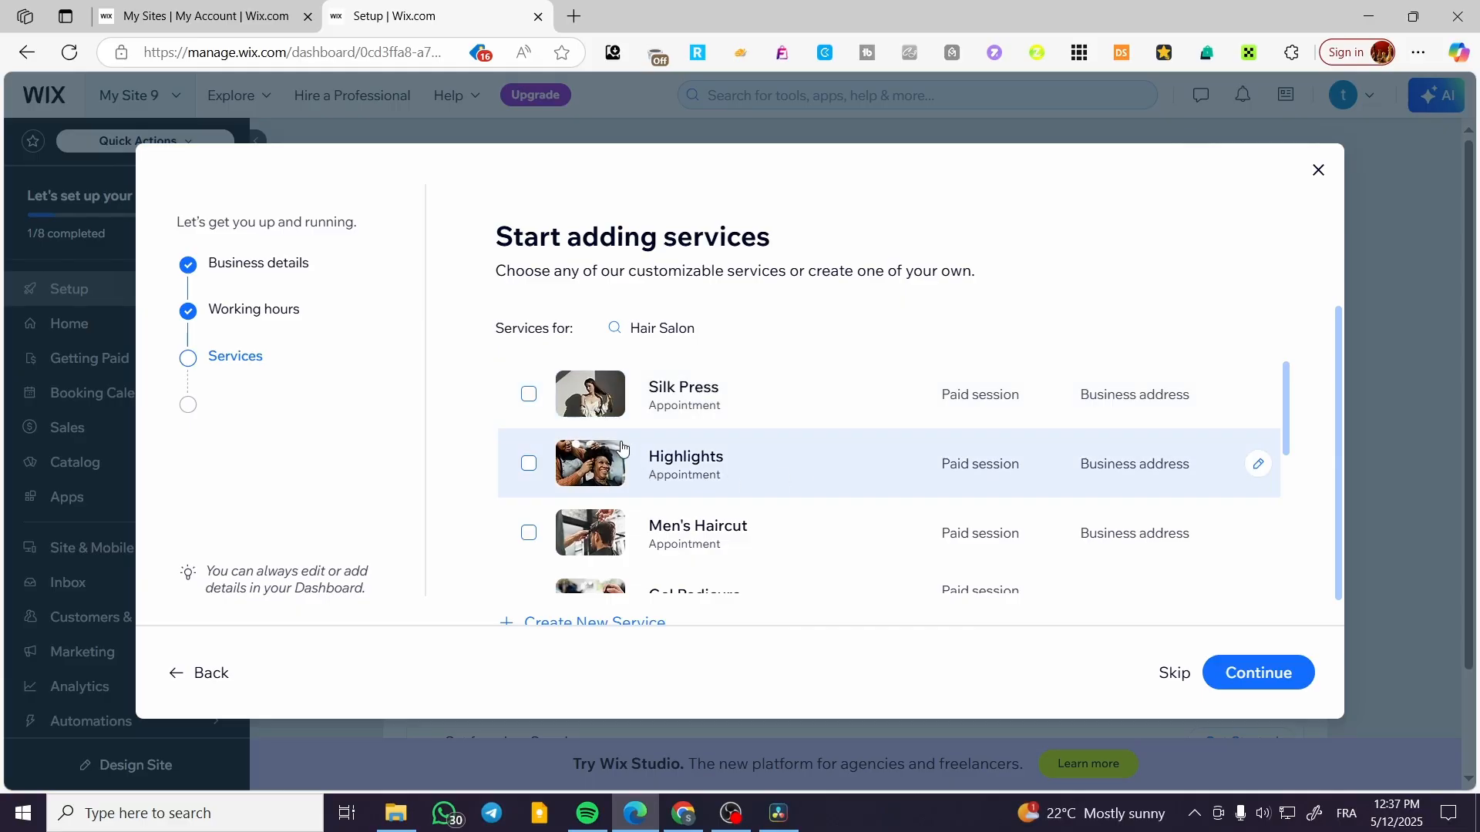
Select the Silk Press, Highlights, Men's Haircut, Gel Pedicure, Advanced Nail Design, Firming Facial, Classic Haircut and Get Made Up services.
{"action": "left_click", "coordinate": [528, 394]}
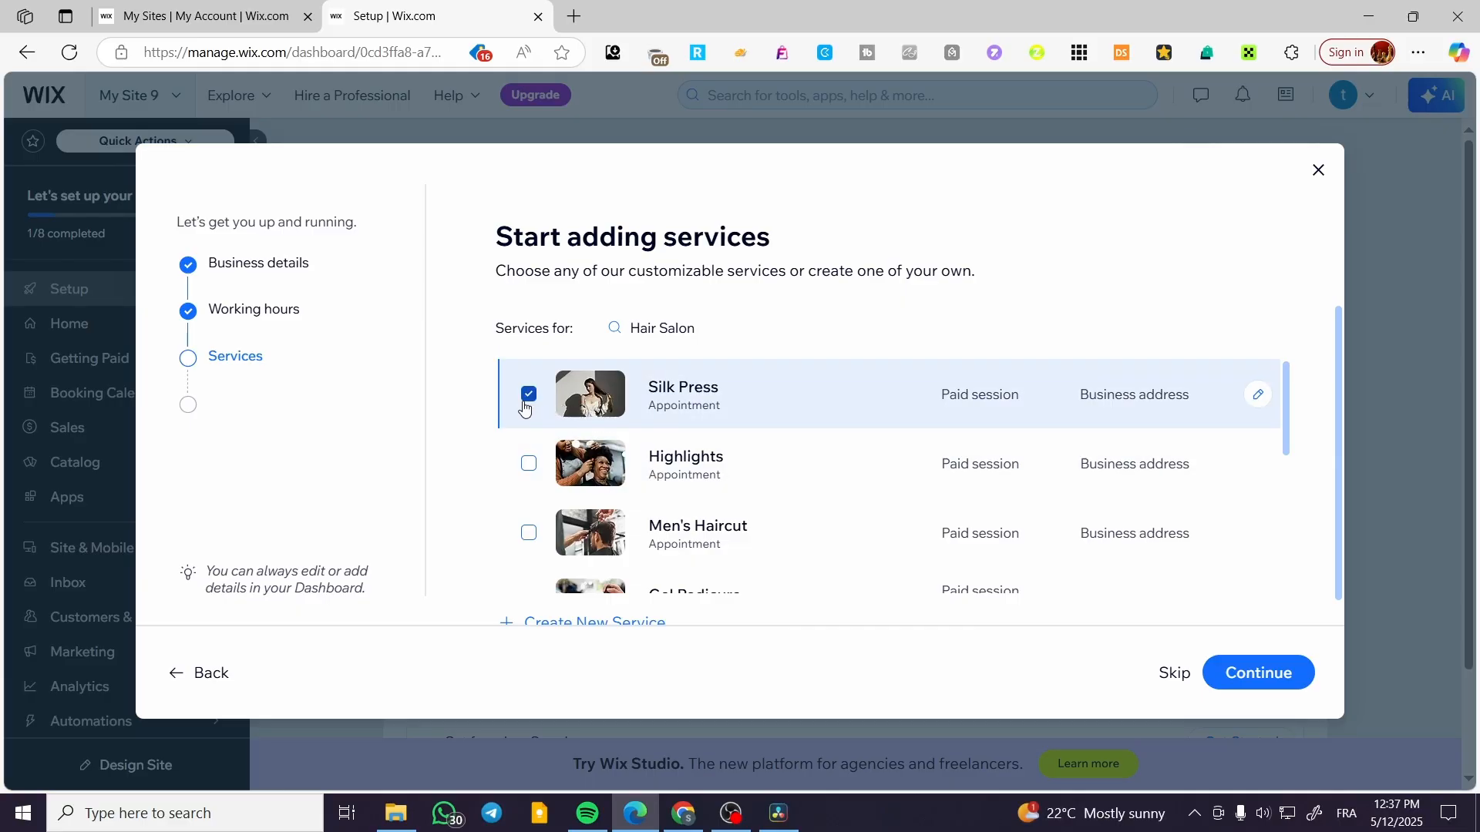
{"action": "left_click", "coordinate": [528, 464]}
{"action": "left_click", "coordinate": [529, 532]}
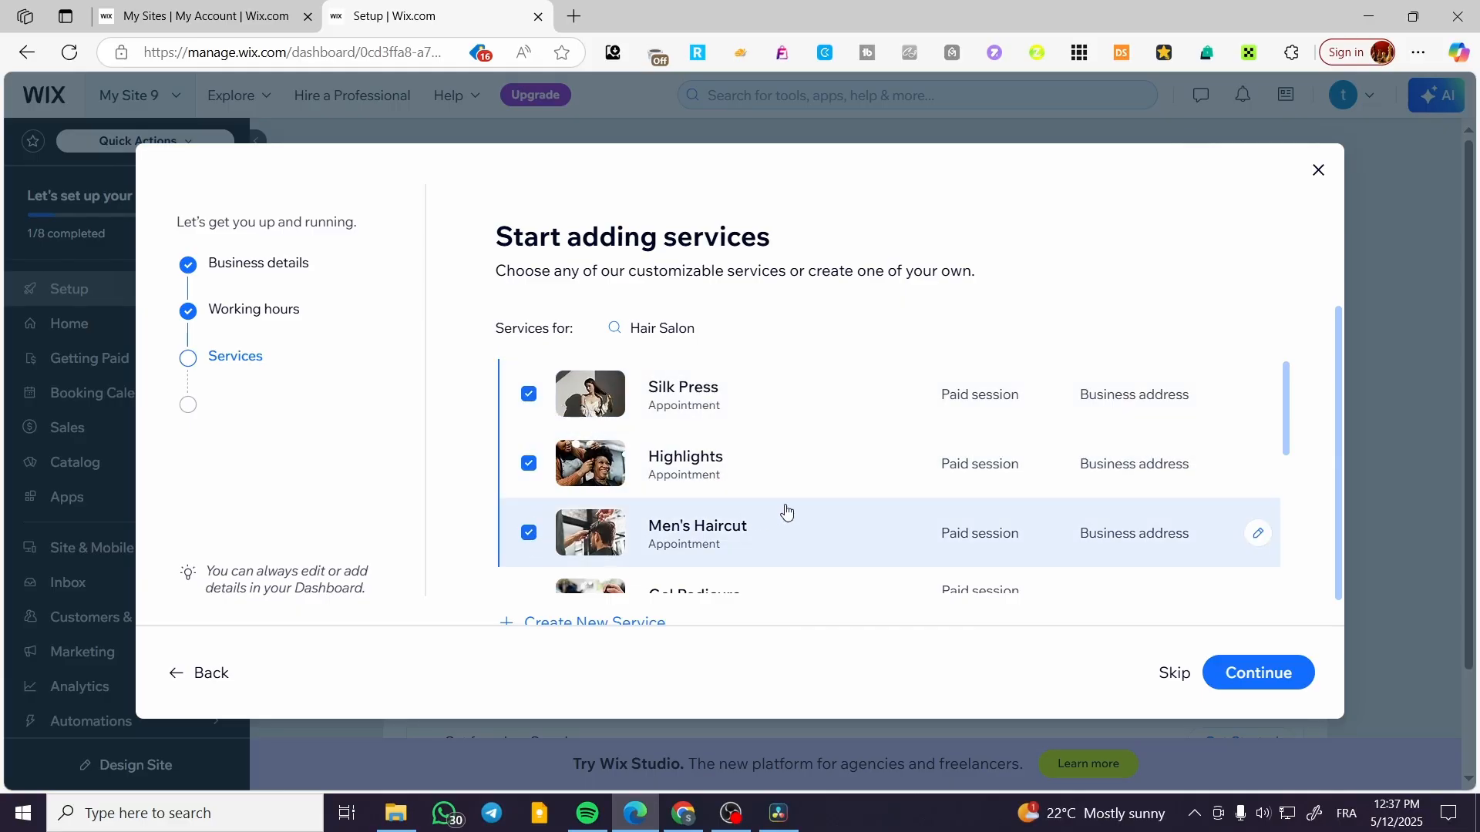
{"action": "scroll", "coordinate": [765, 462], "scroll_direction": "down", "scroll_amount": 1}
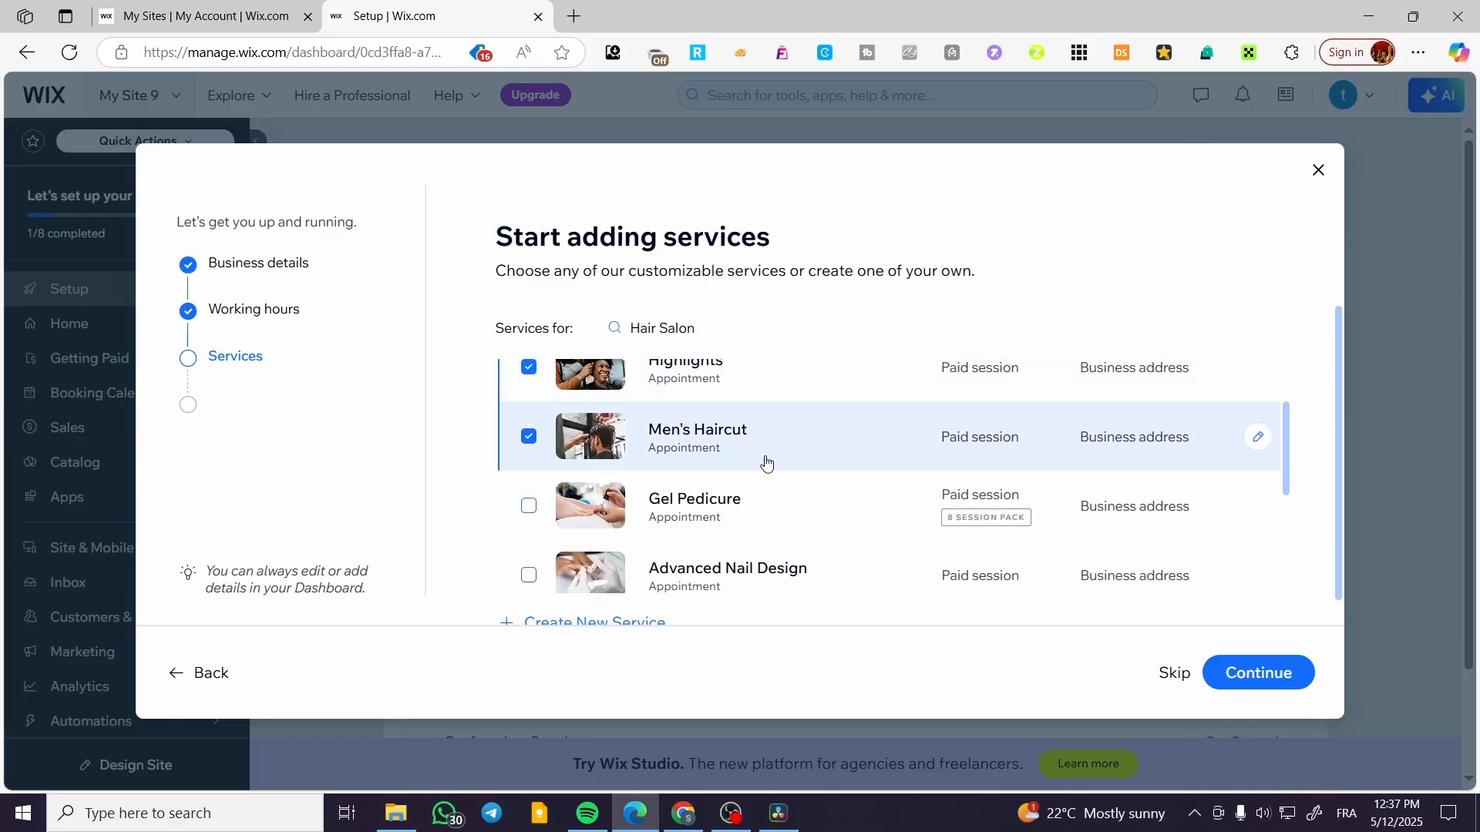
{"action": "left_click", "coordinate": [530, 509]}
{"action": "scroll", "coordinate": [770, 439], "scroll_direction": "down", "scroll_amount": 2}
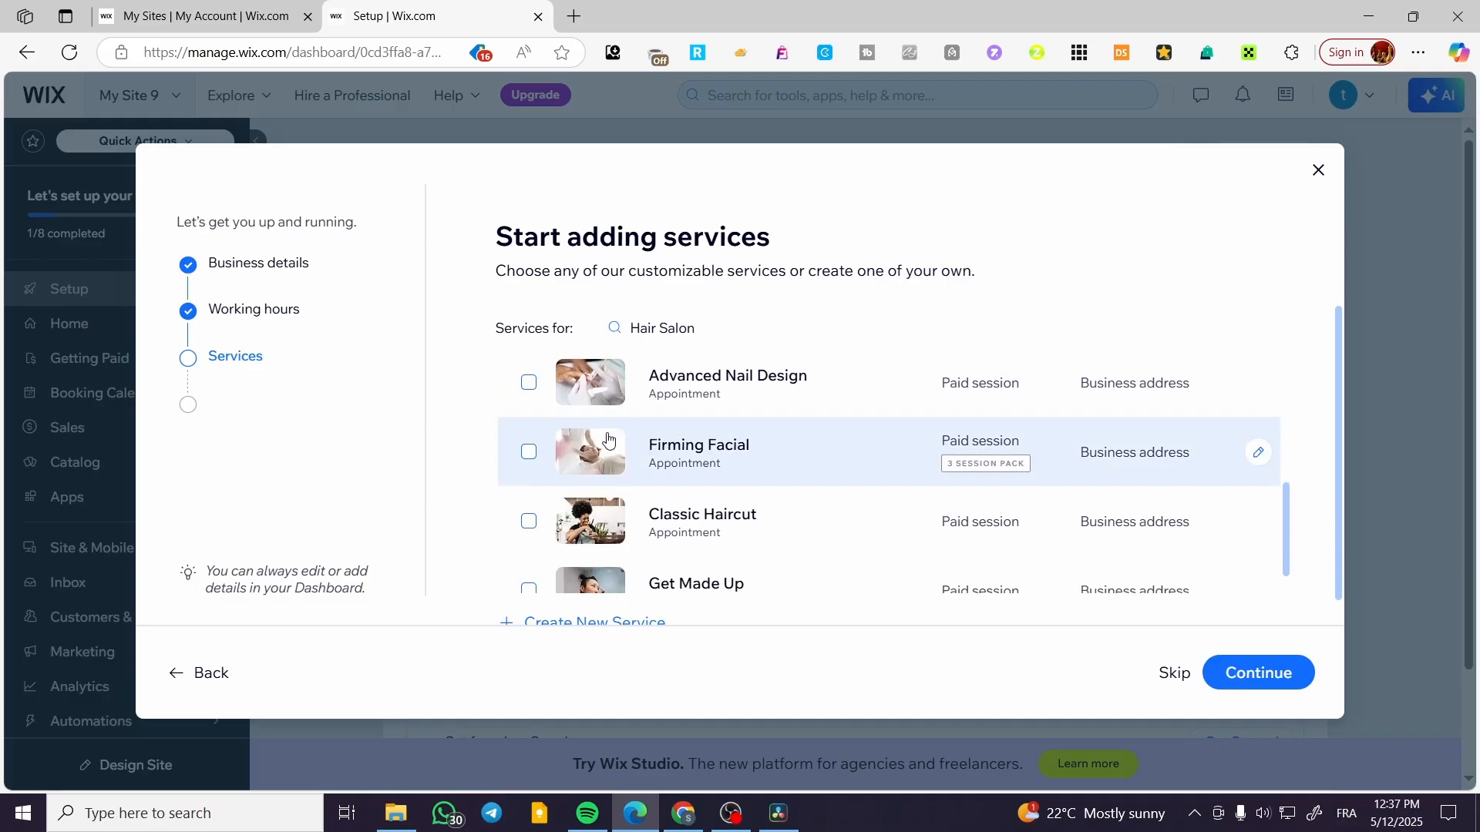
{"action": "left_click", "coordinate": [527, 383]}
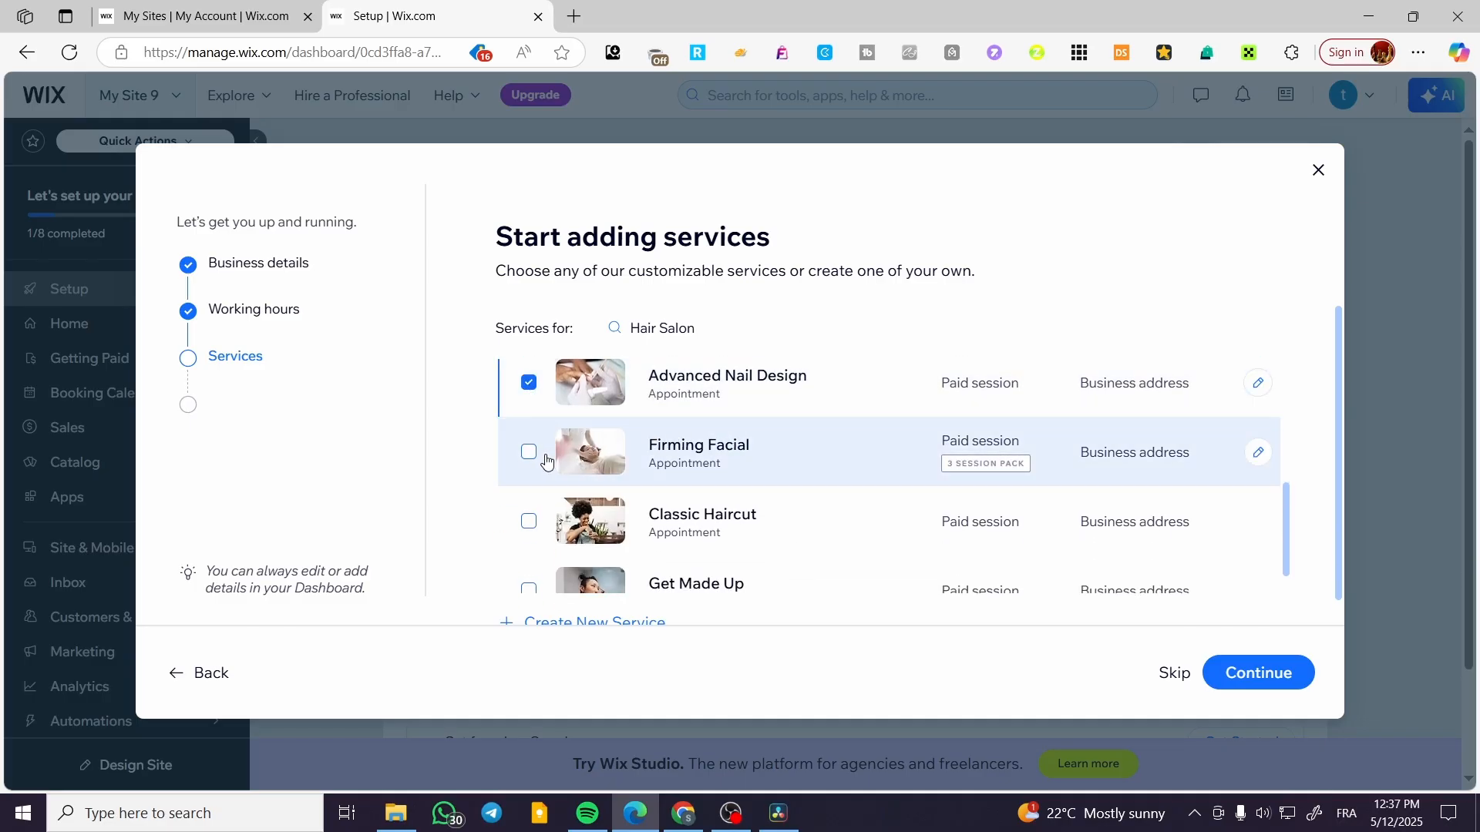
{"action": "left_click", "coordinate": [529, 452]}
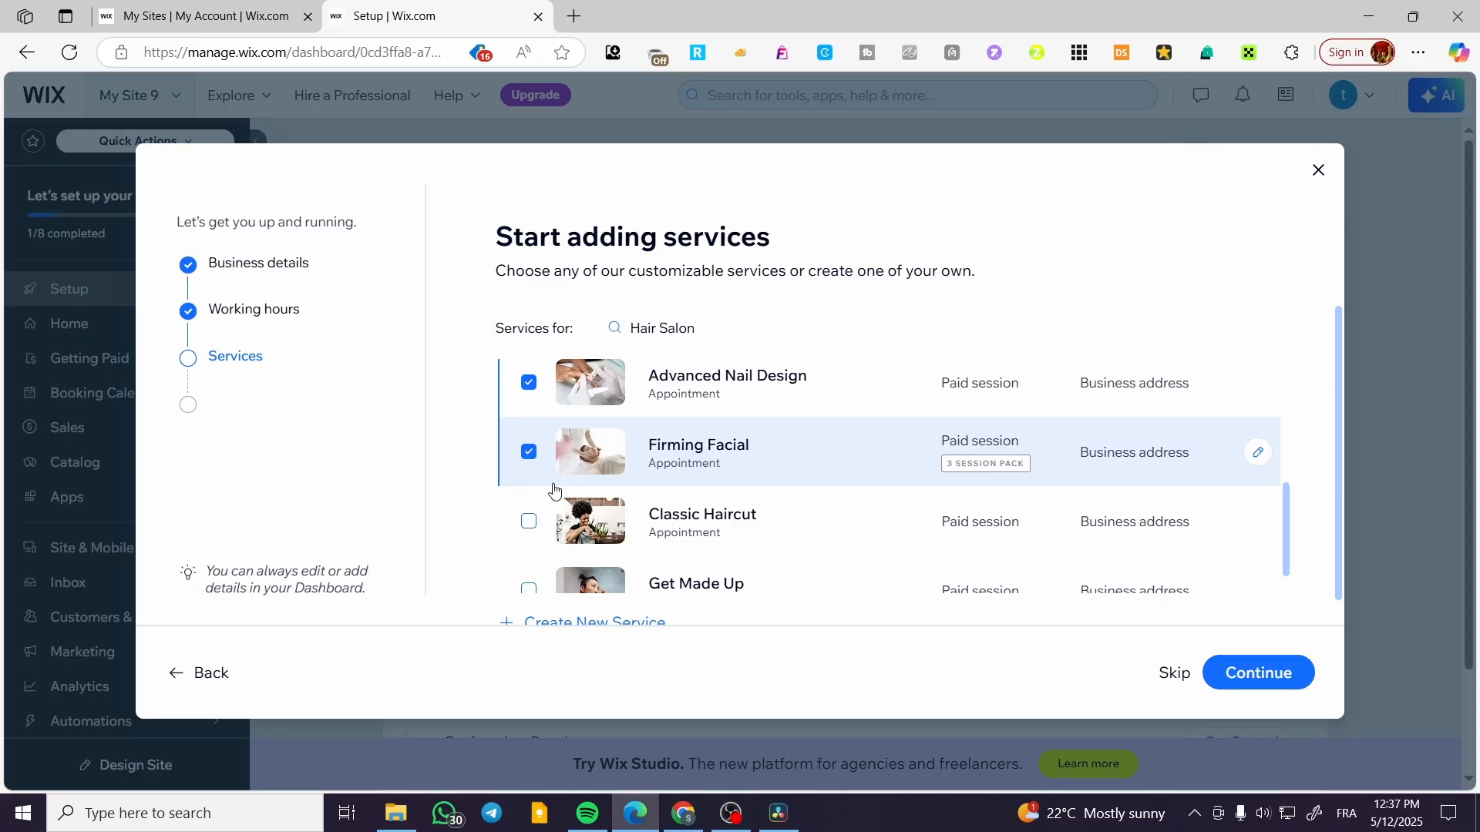
{"action": "left_click", "coordinate": [531, 524]}
{"action": "scroll", "coordinate": [531, 527], "scroll_direction": "down", "scroll_amount": 1}
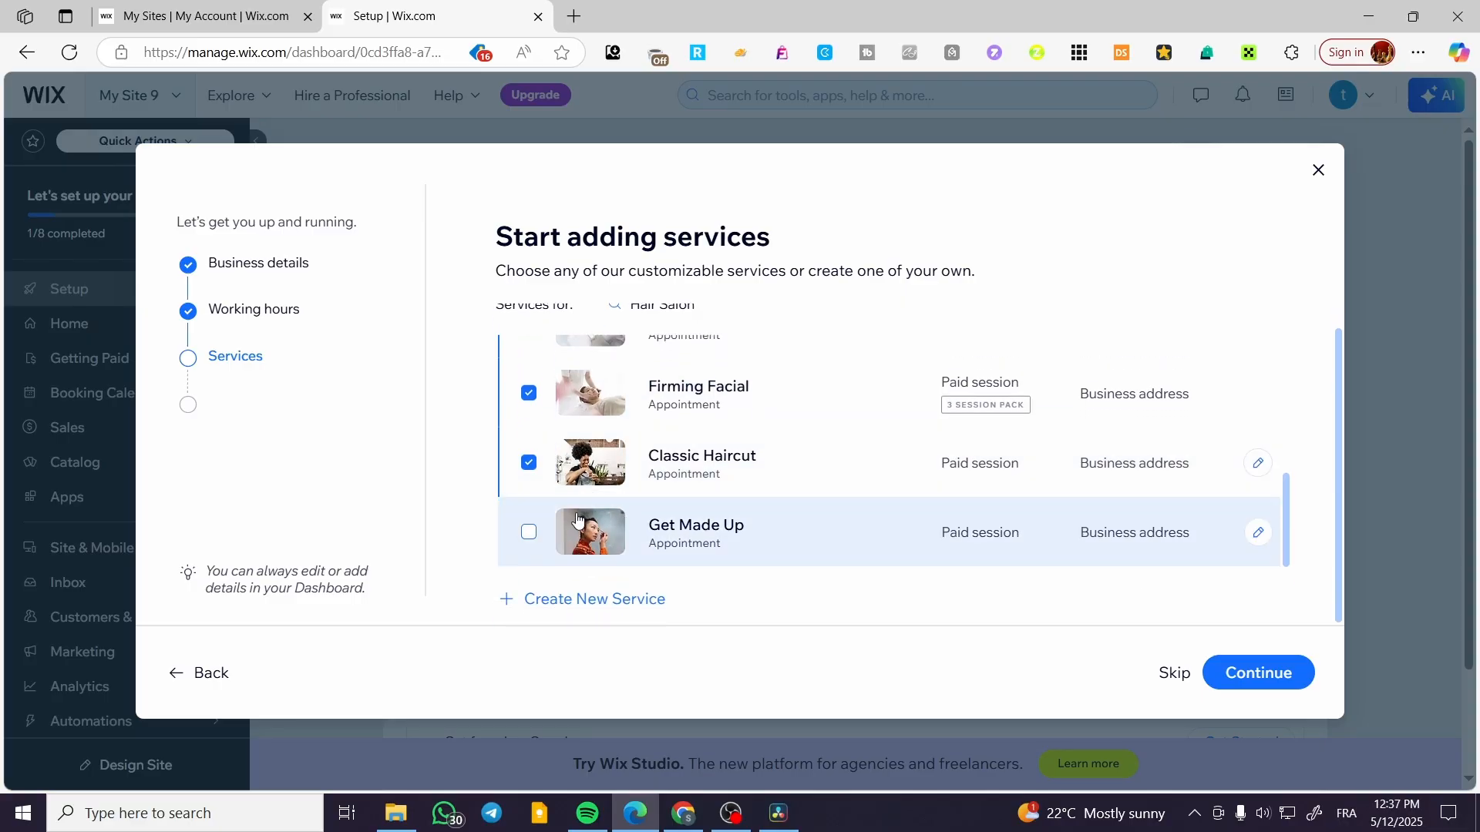
{"action": "left_click", "coordinate": [528, 532]}
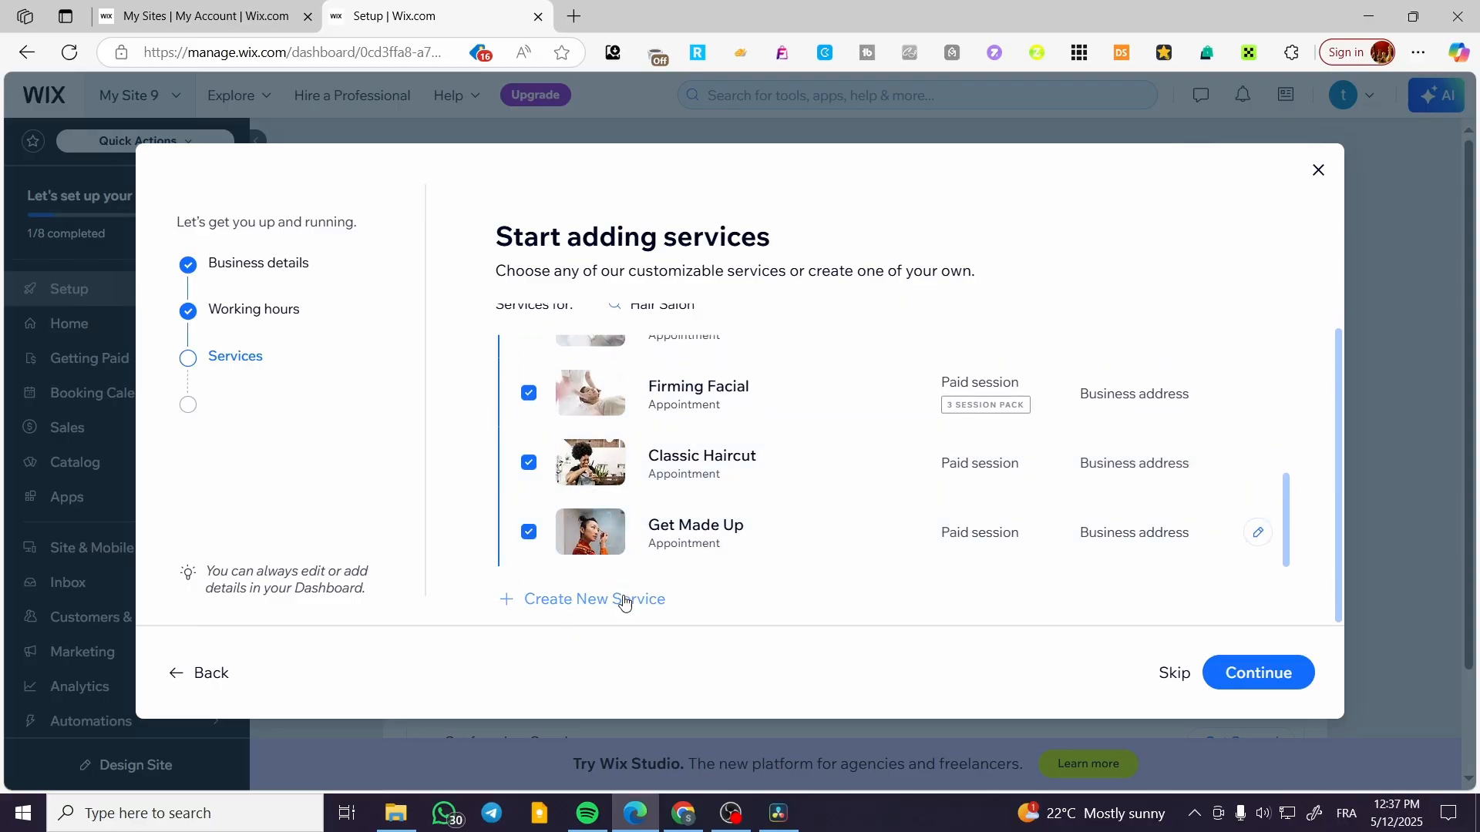
Create a new service with the default name, Appointment type, Paid session payment and Business address location, save it, and continue the setup.
{"action": "left_click", "coordinate": [586, 606]}
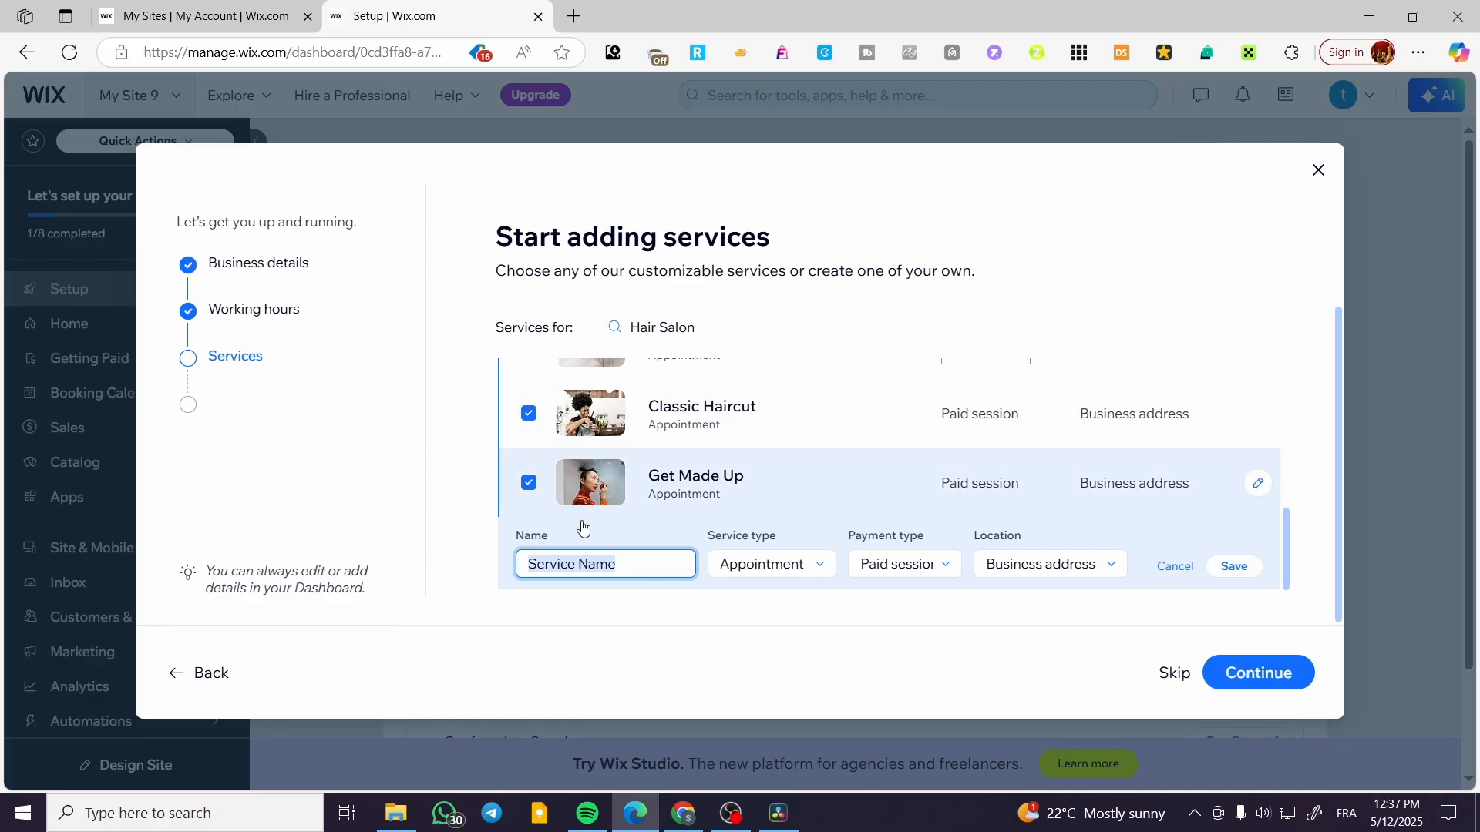
{"action": "left_click", "coordinate": [781, 574]}
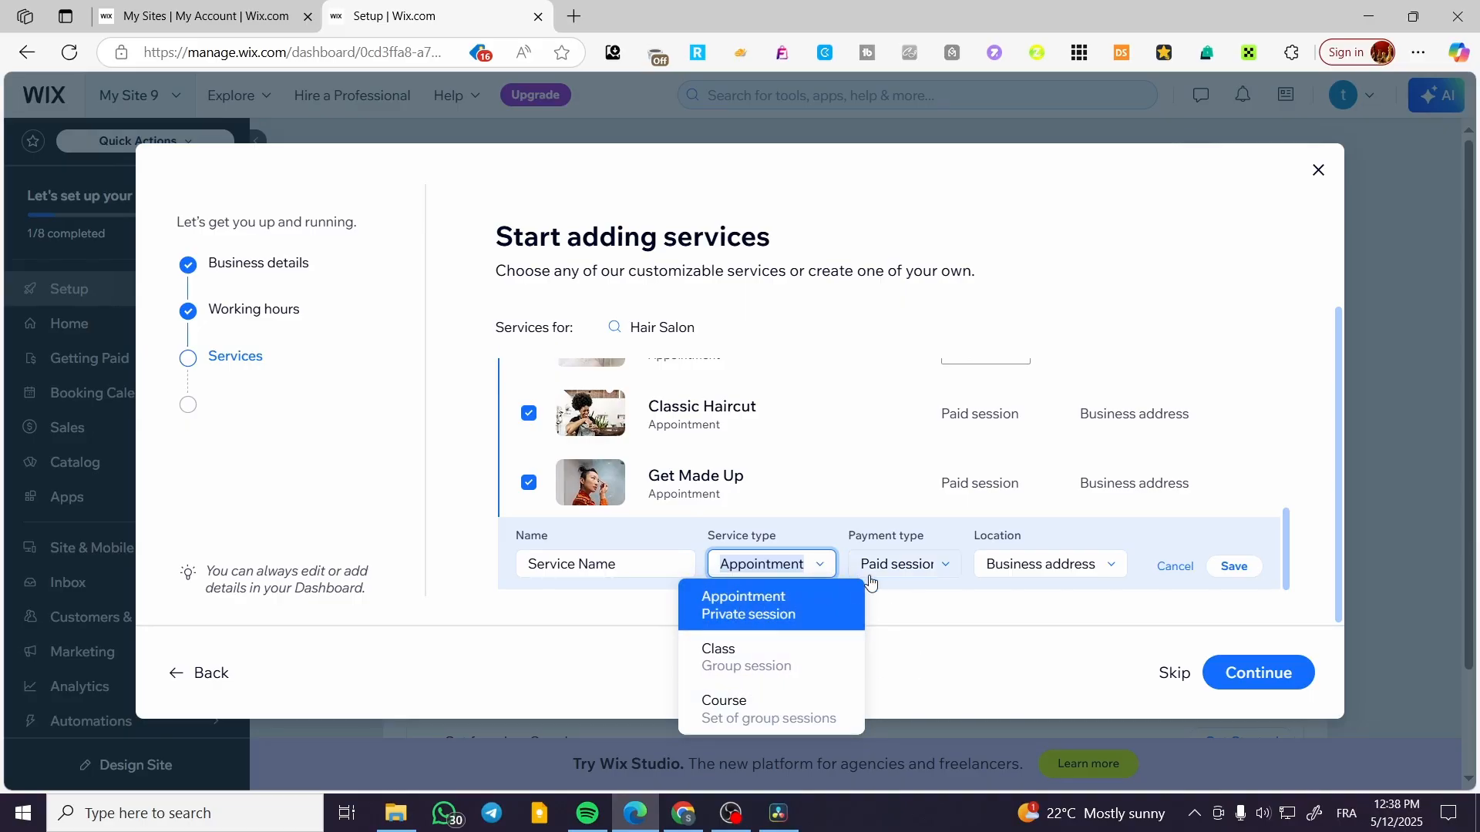
{"action": "left_click", "coordinate": [941, 565]}
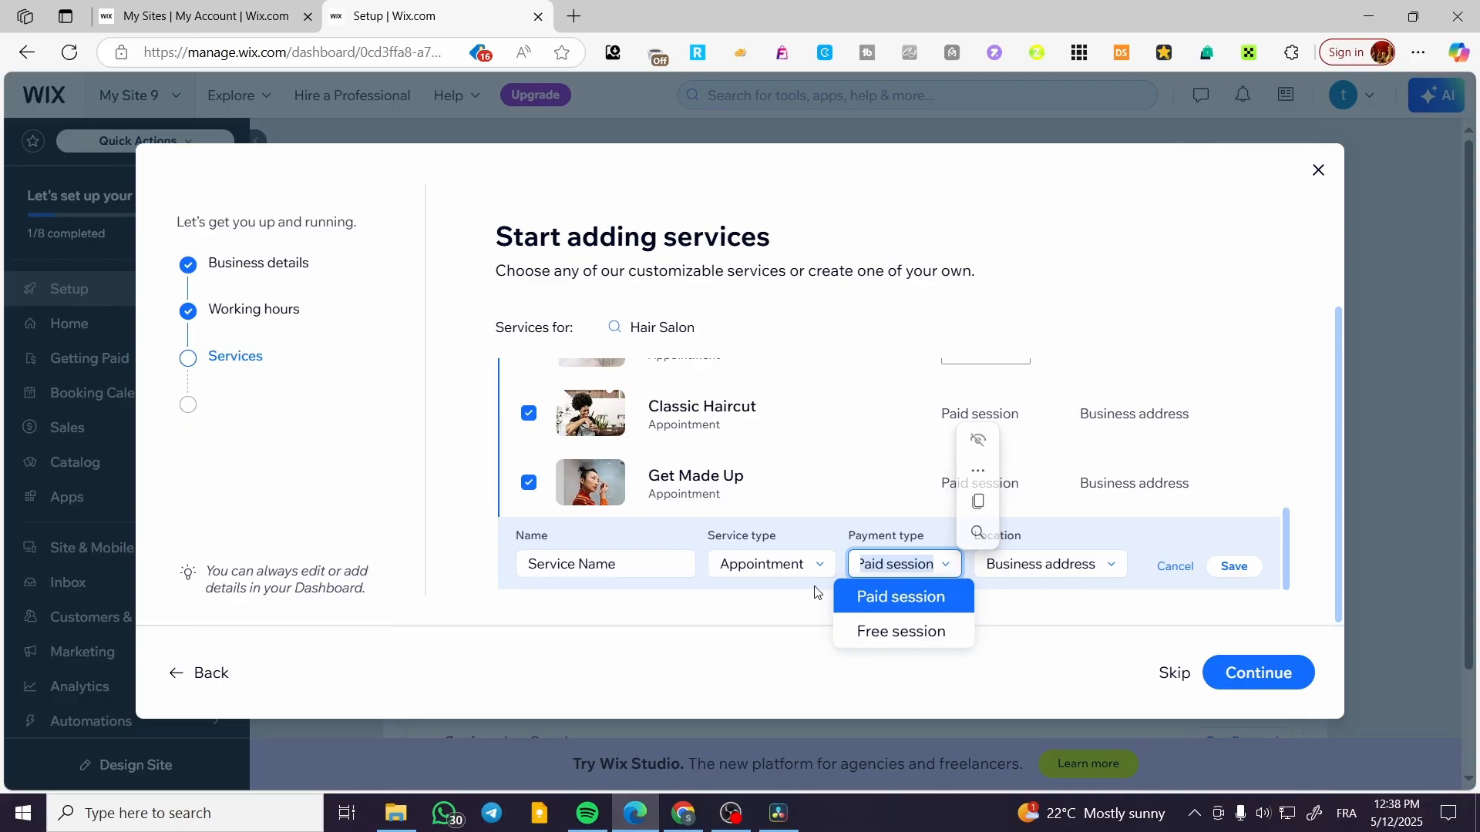
{"action": "left_click", "coordinate": [1011, 610]}
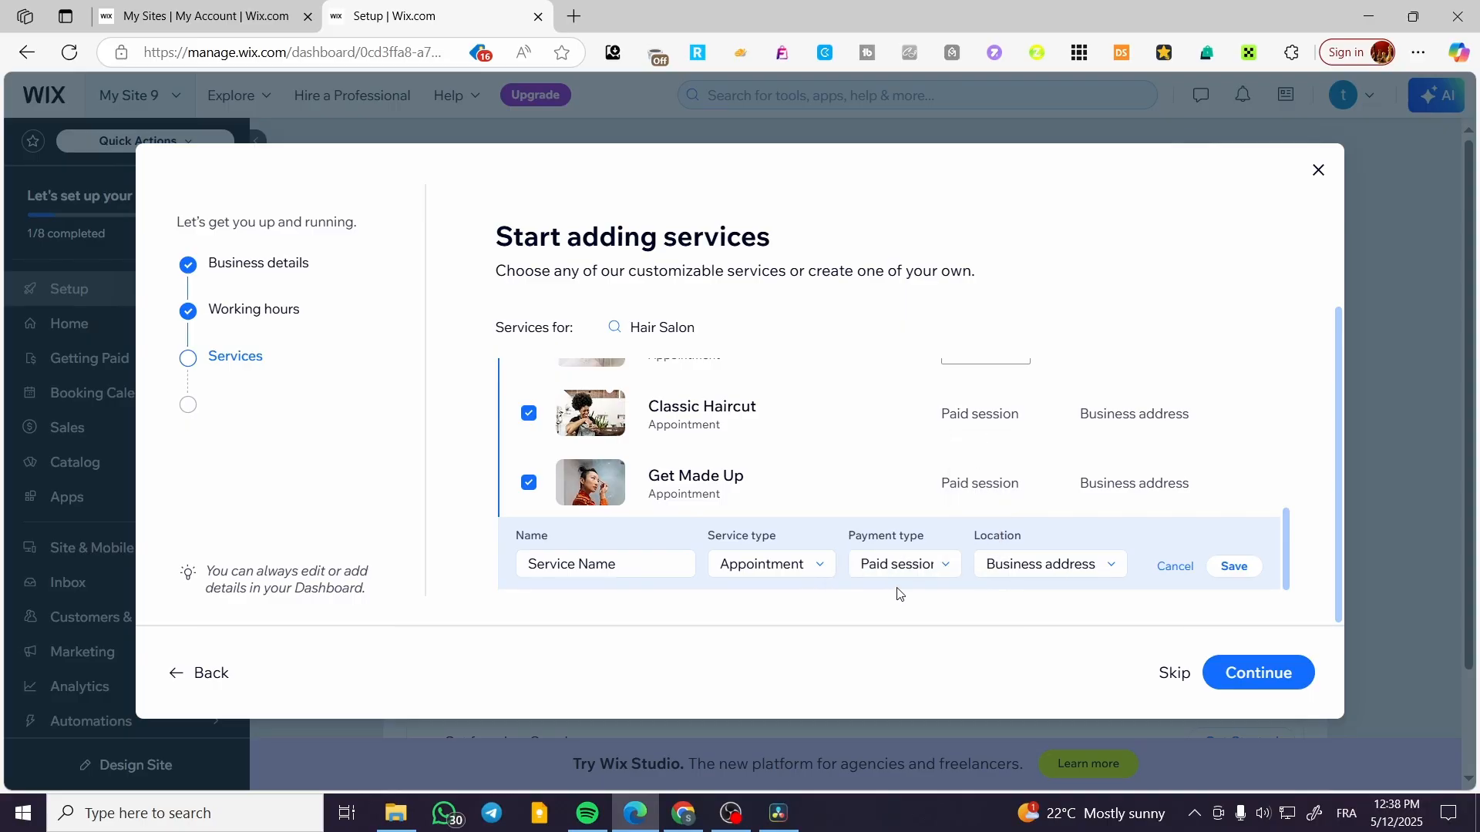
{"action": "left_click", "coordinate": [1067, 571]}
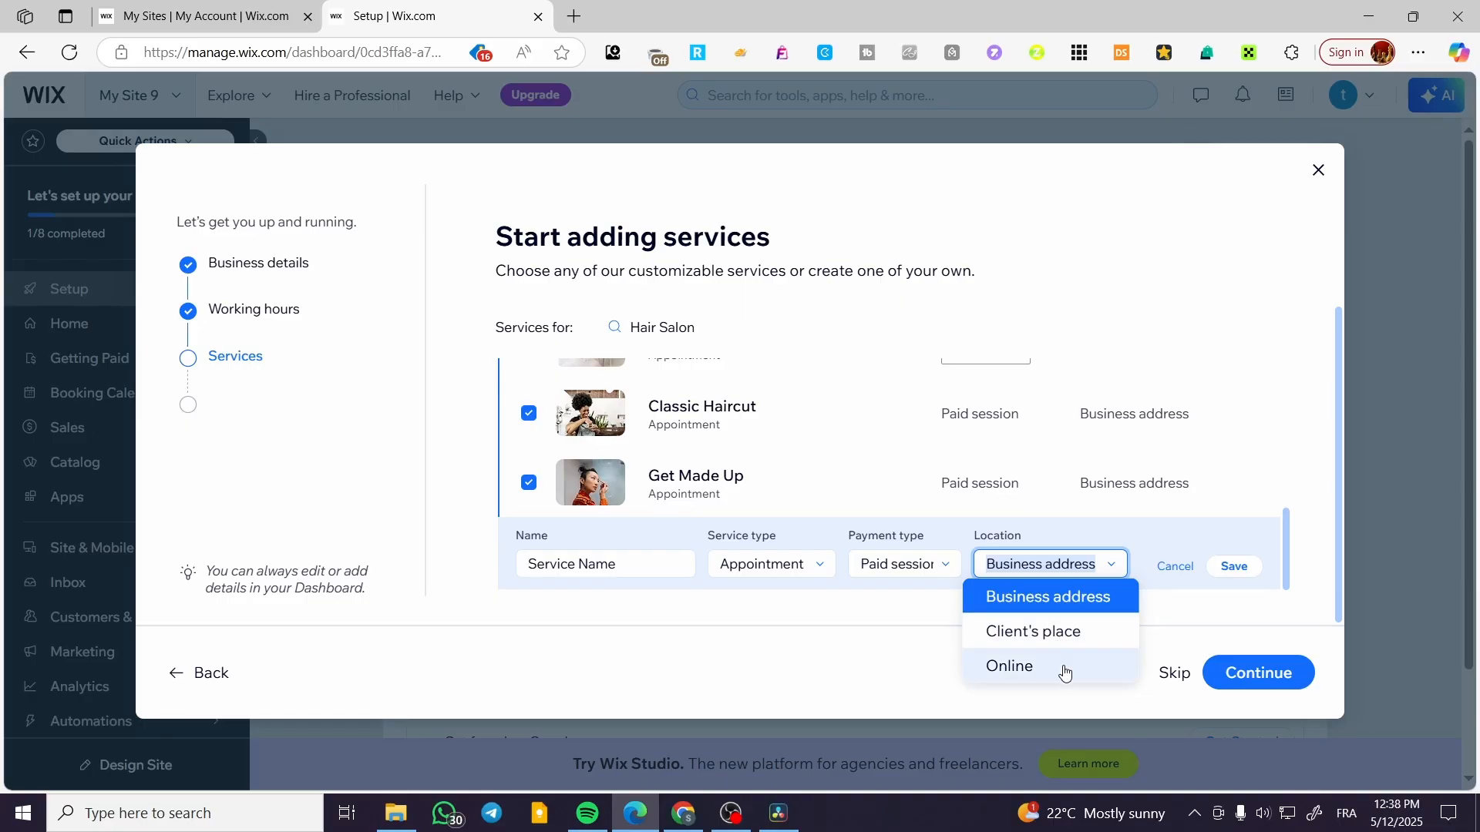
{"action": "left_click", "coordinate": [1102, 601]}
{"action": "left_click", "coordinate": [1233, 566]}
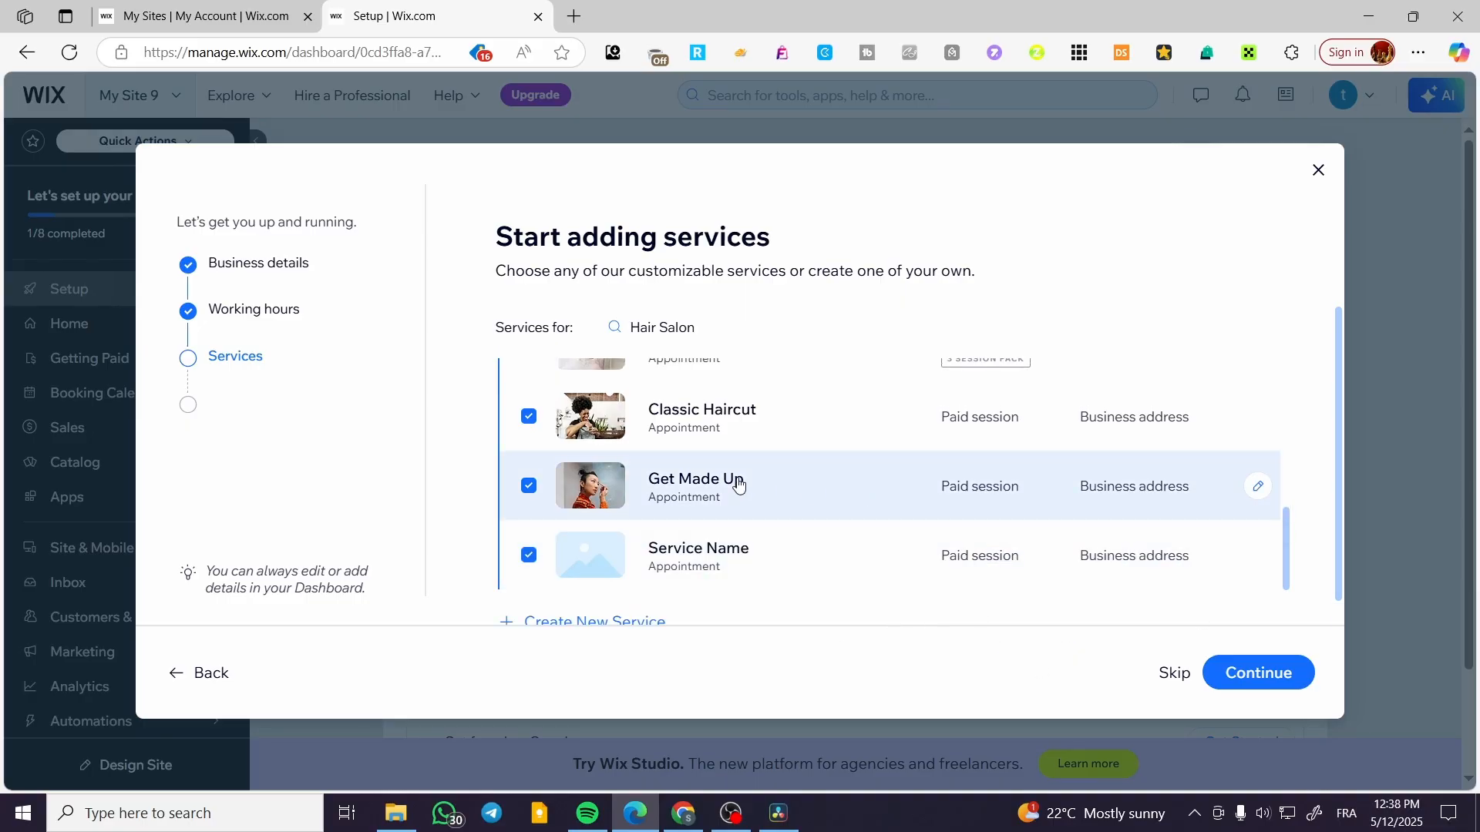
{"action": "scroll", "coordinate": [917, 543], "scroll_direction": "down", "scroll_amount": 1}
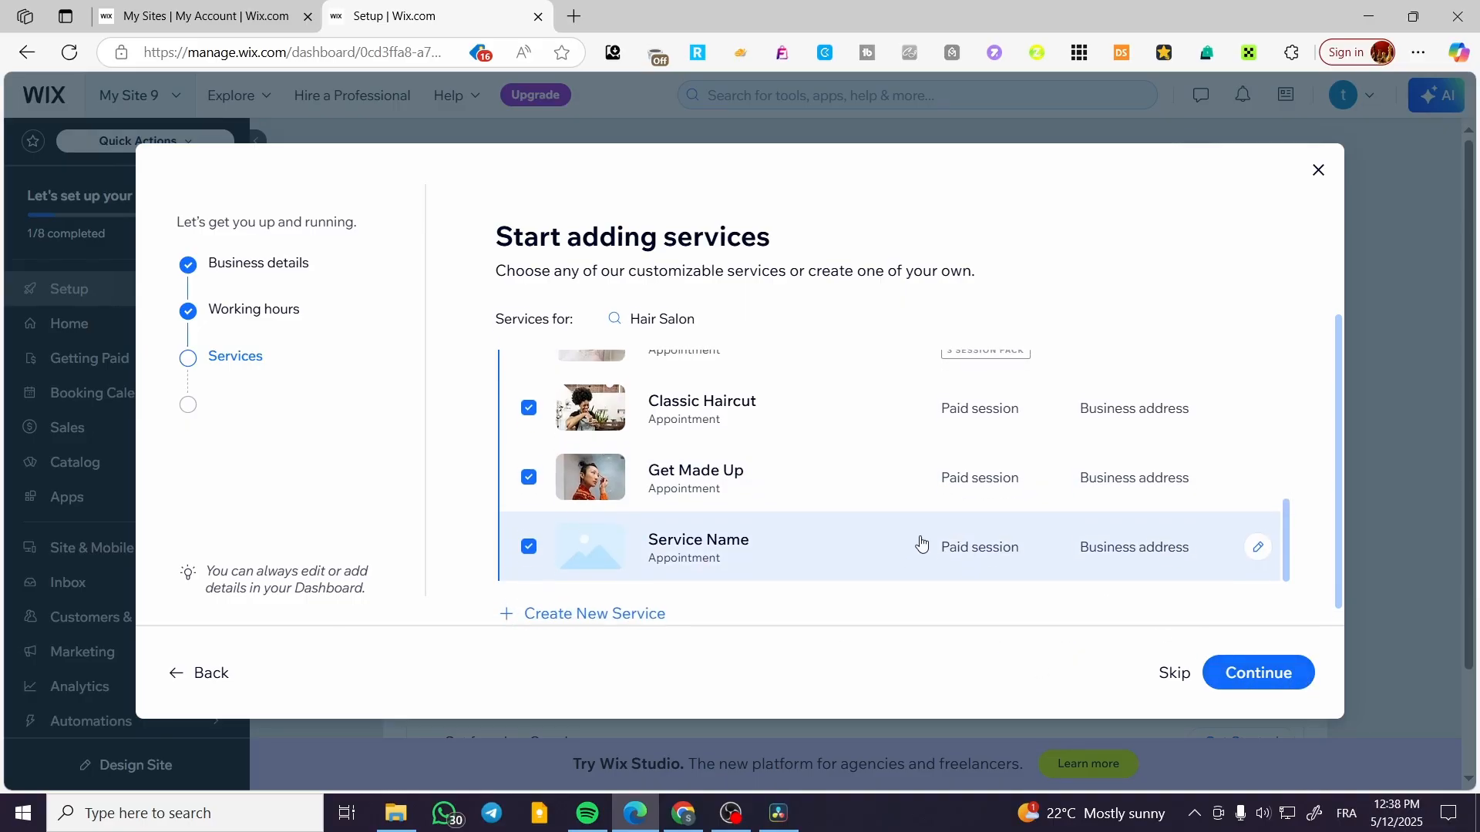
{"action": "left_click", "coordinate": [1272, 674]}
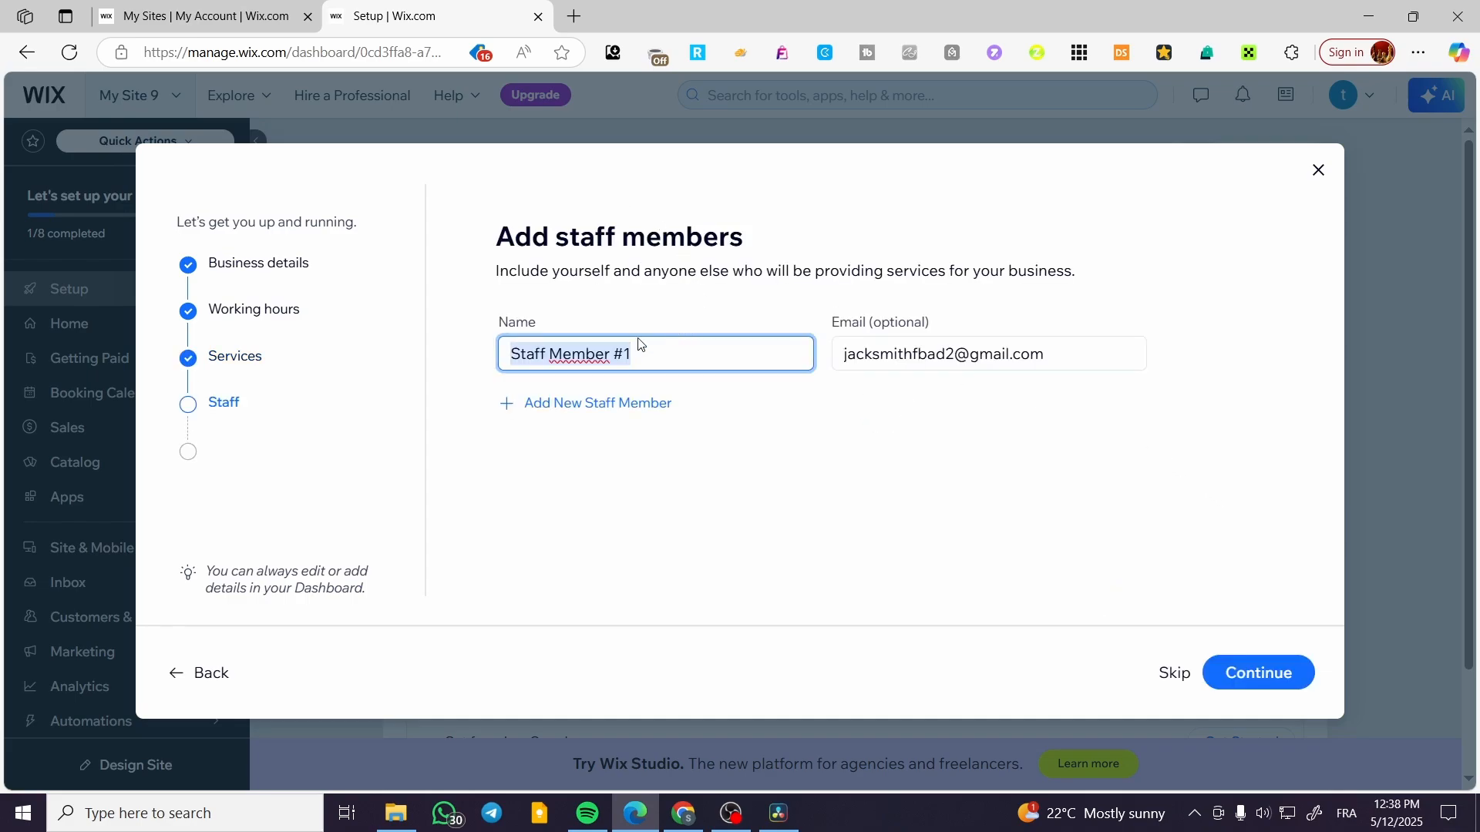
Add four more staff members with the default names Staff Member #2 to Staff Member #5 and continue.
{"action": "left_click", "coordinate": [614, 403]}
{"action": "left_click", "coordinate": [622, 482]}
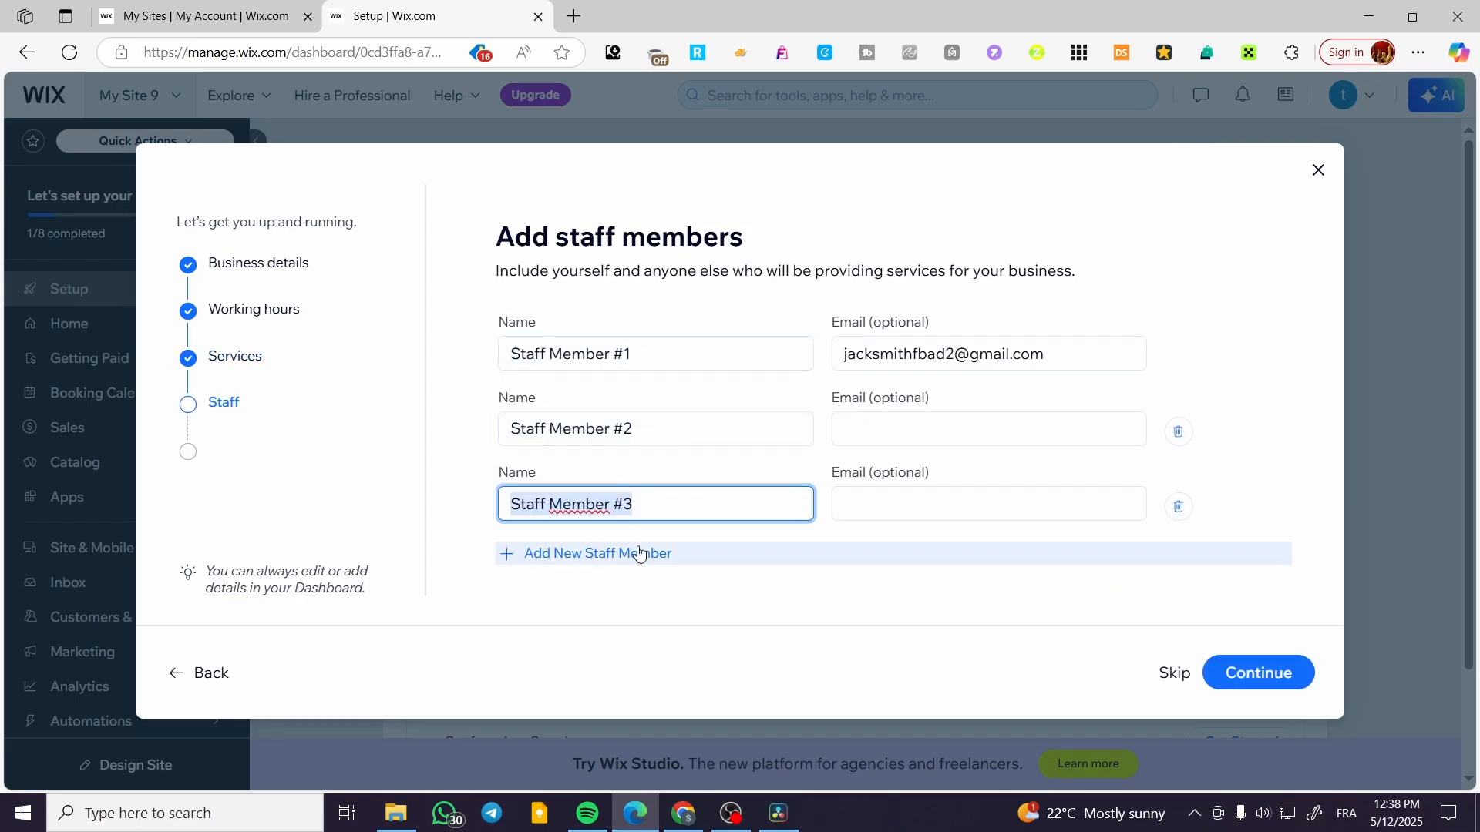
{"action": "left_click", "coordinate": [637, 553]}
{"action": "left_click", "coordinate": [644, 620]}
{"action": "scroll", "coordinate": [815, 554], "scroll_direction": "up", "scroll_amount": 2}
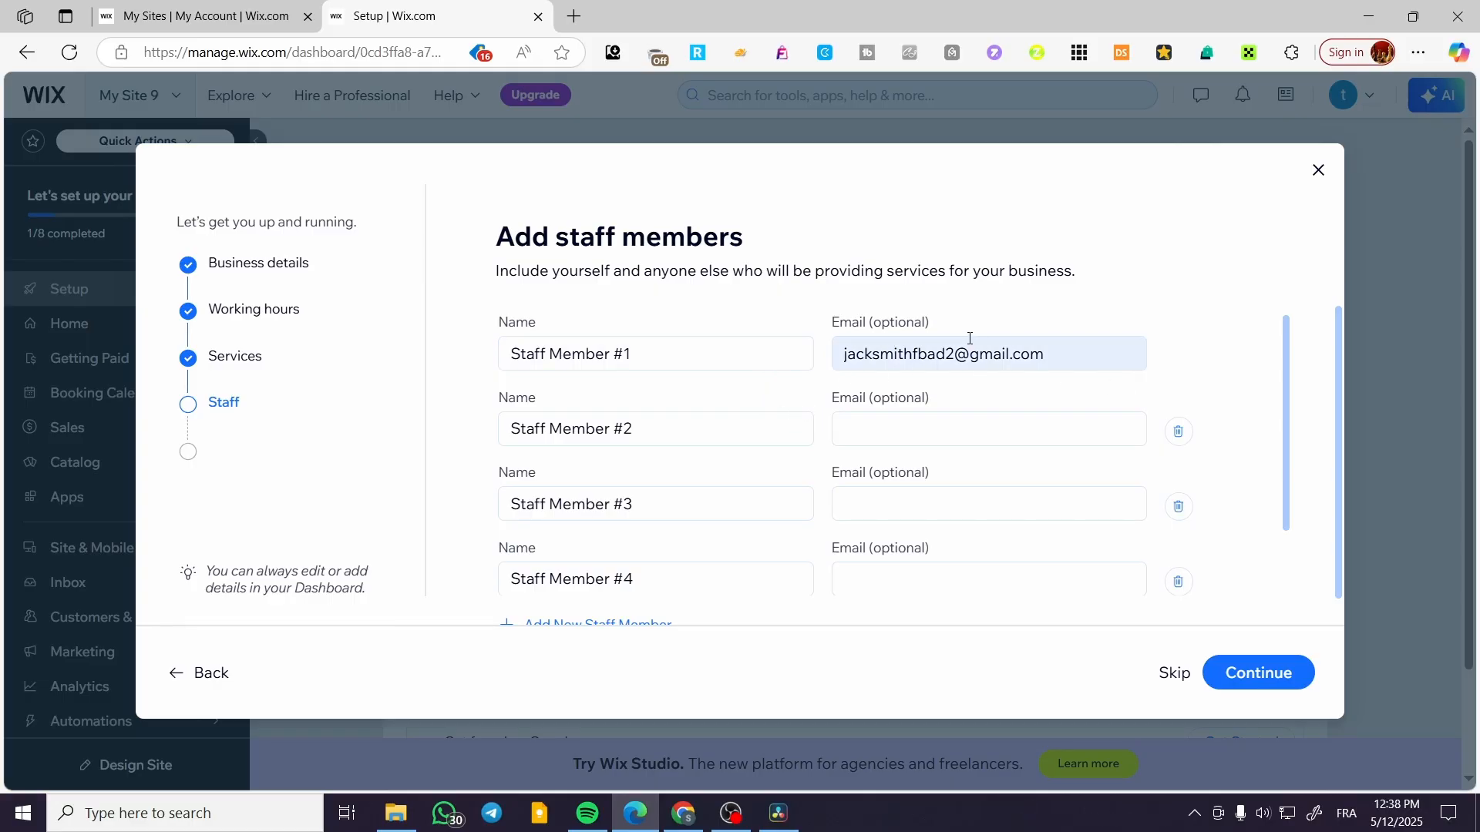
{"action": "left_click", "coordinate": [597, 622]}
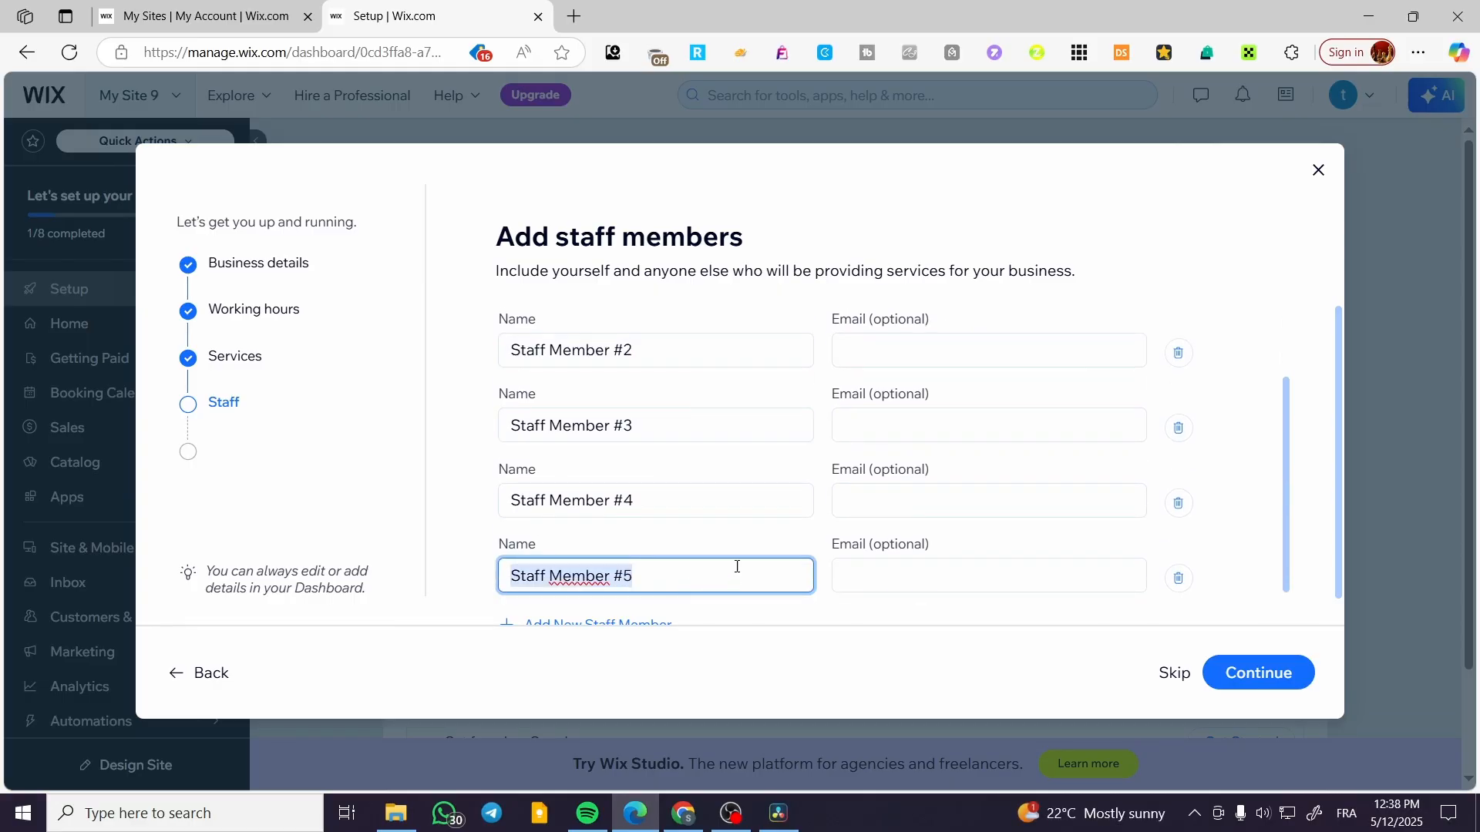
{"action": "left_click", "coordinate": [1227, 678]}
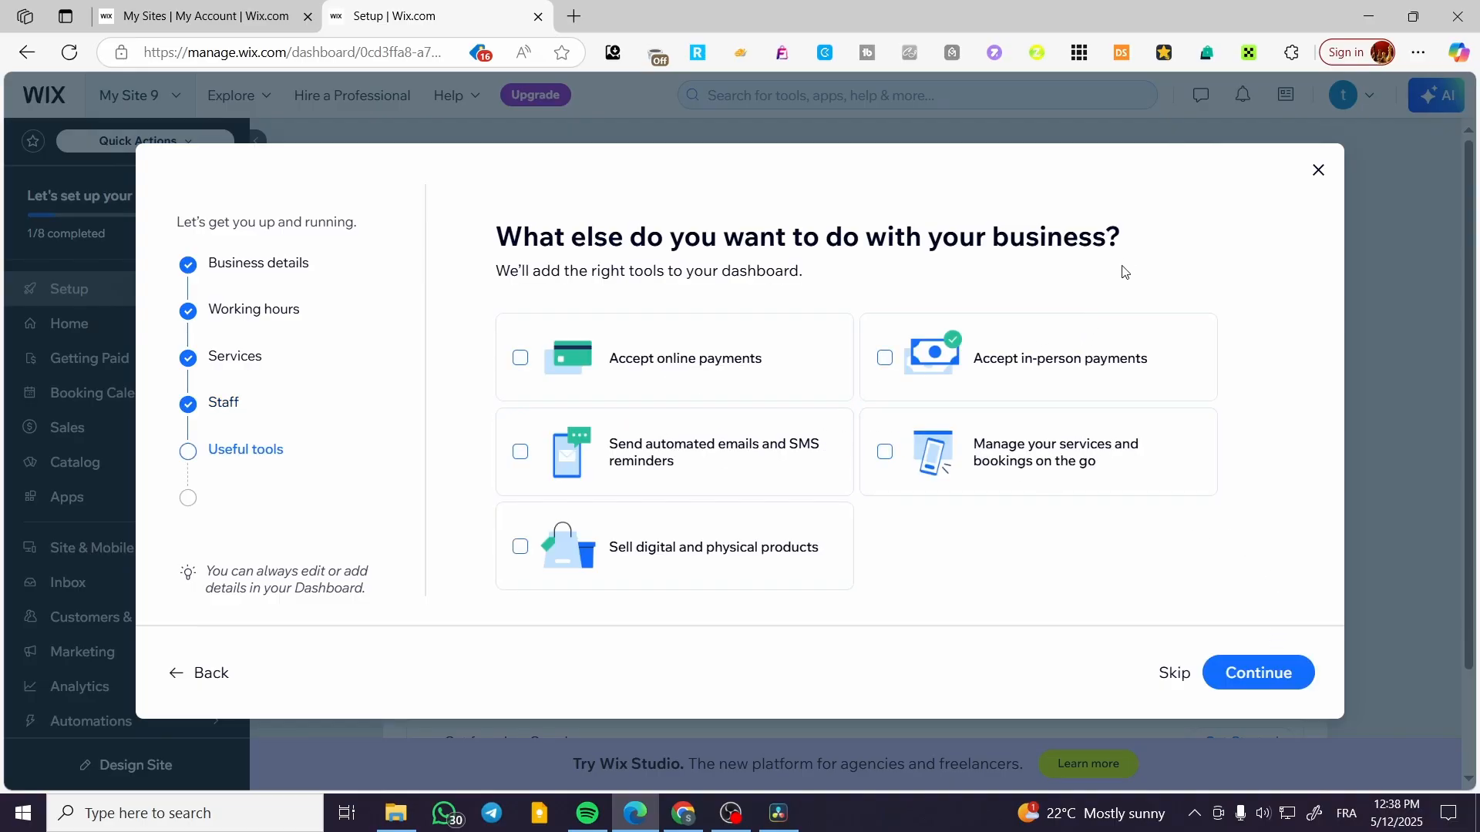
Choose online and in-person payments, automated reminders, on-the-go management and product selling as business tools, and finish the setup to the dashboard.
{"action": "left_click", "coordinate": [597, 377]}
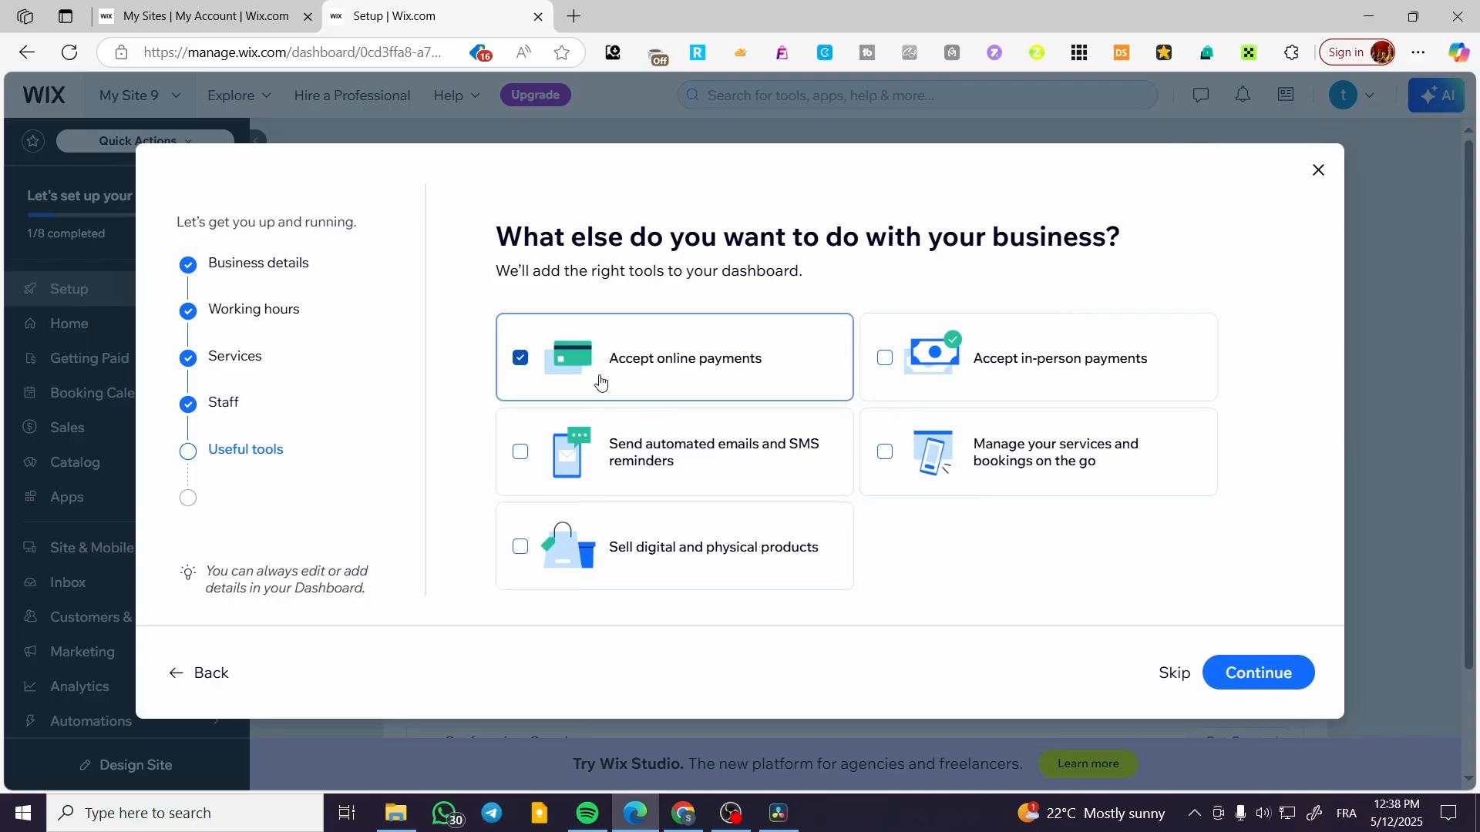
{"action": "left_click", "coordinate": [1074, 368]}
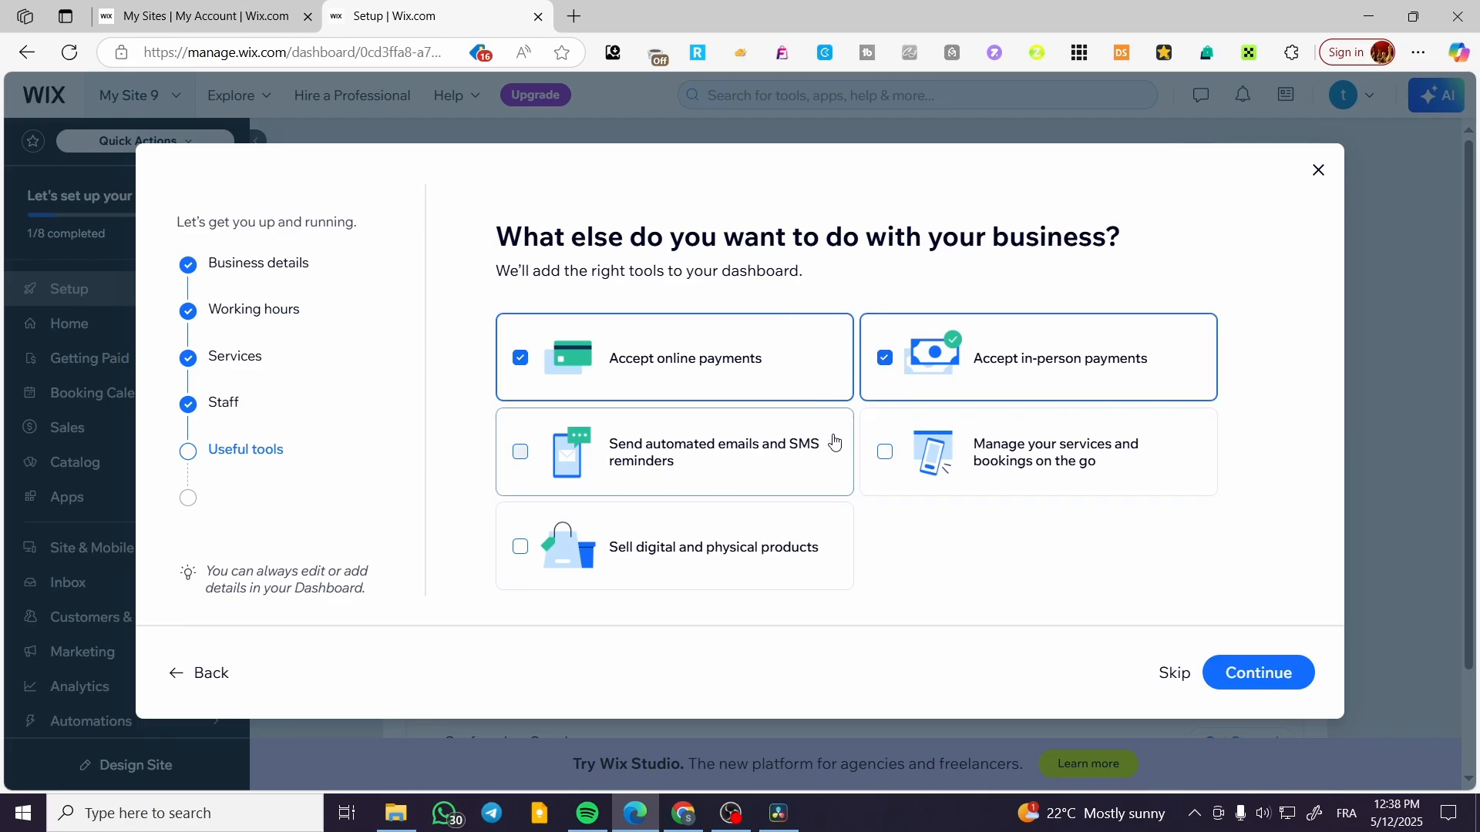
{"action": "left_click", "coordinate": [684, 469]}
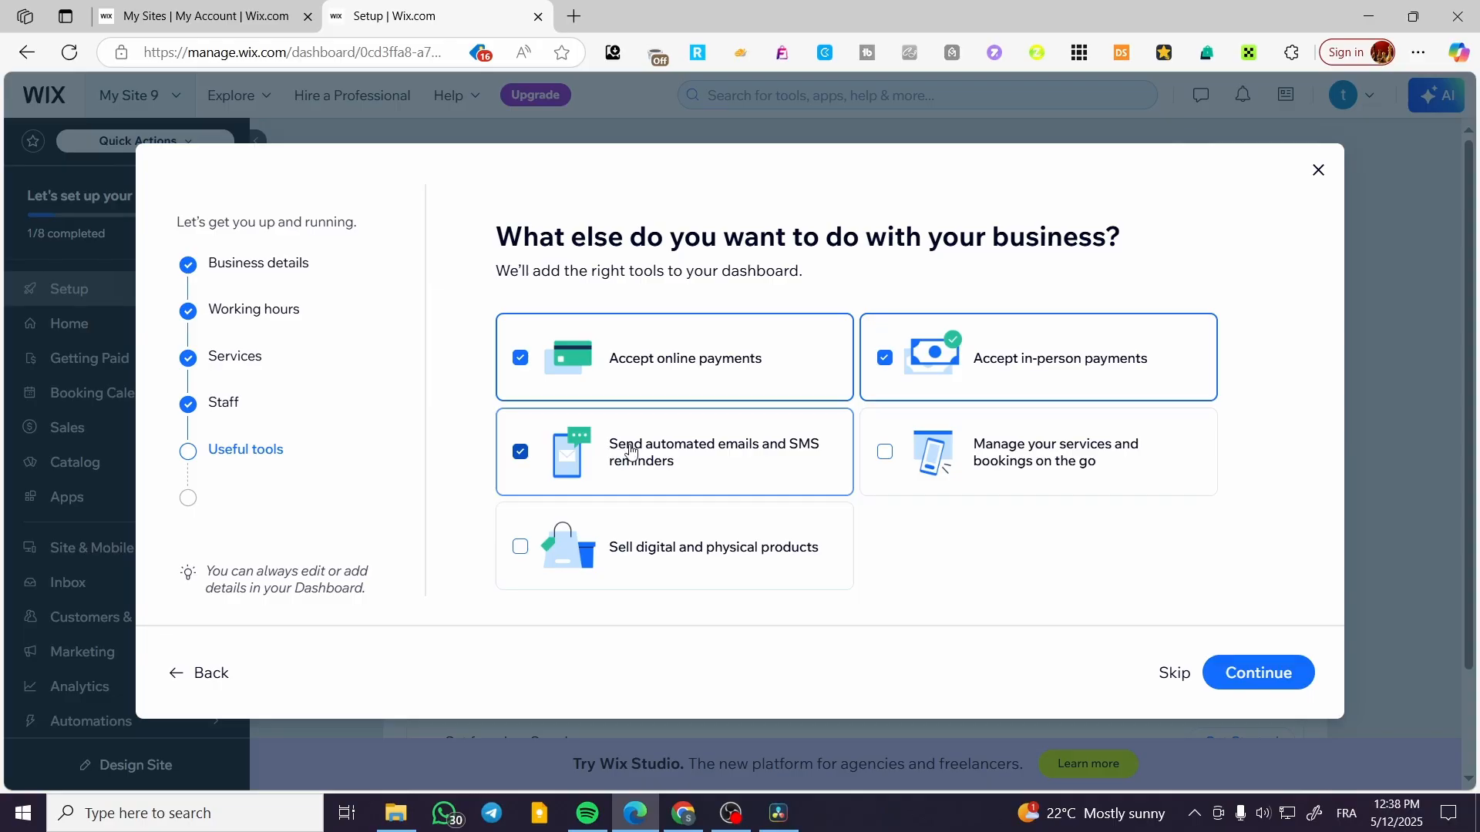
{"action": "left_click", "coordinate": [1011, 432]}
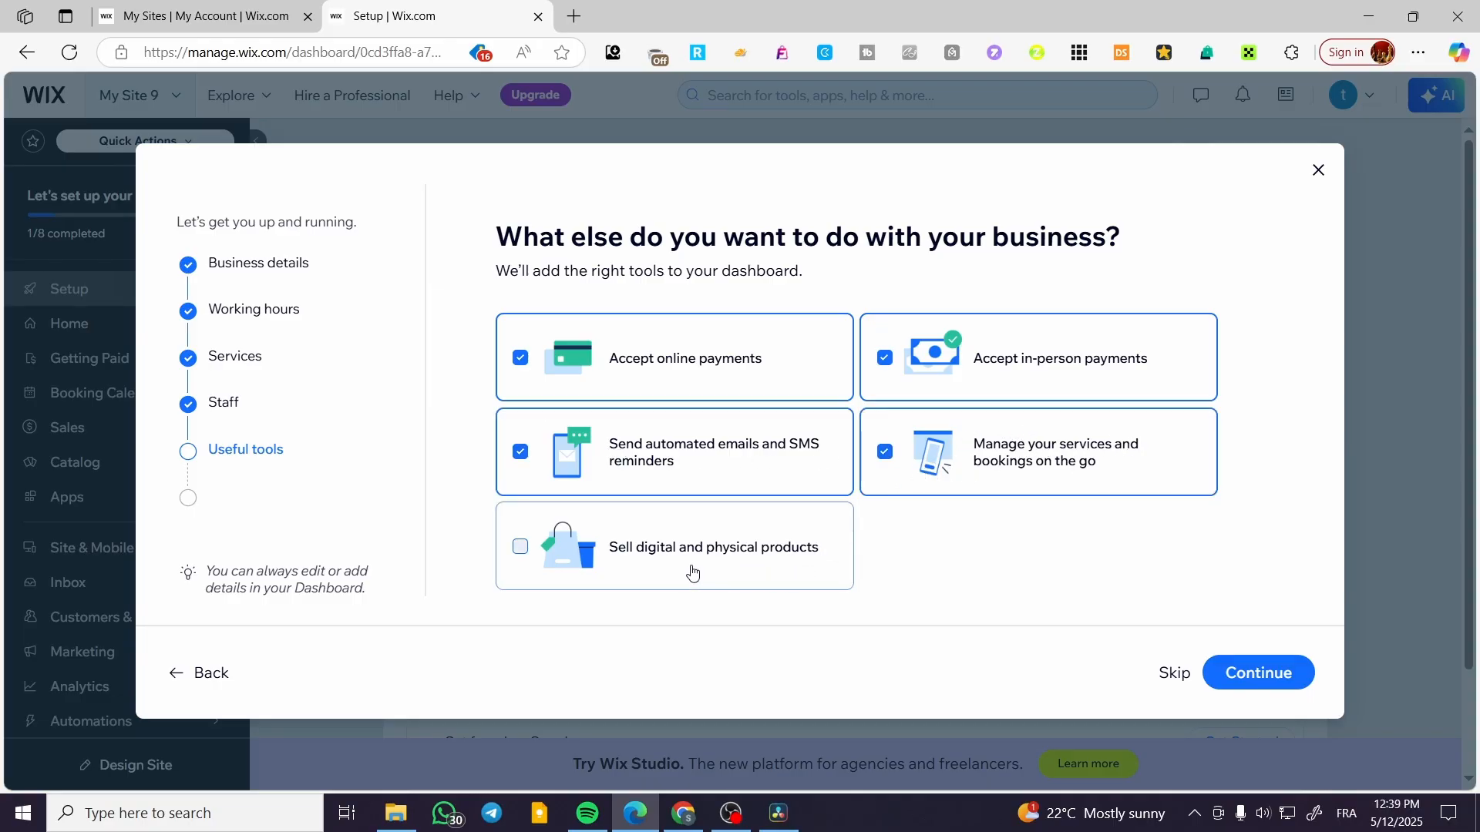
{"action": "left_click", "coordinate": [640, 569]}
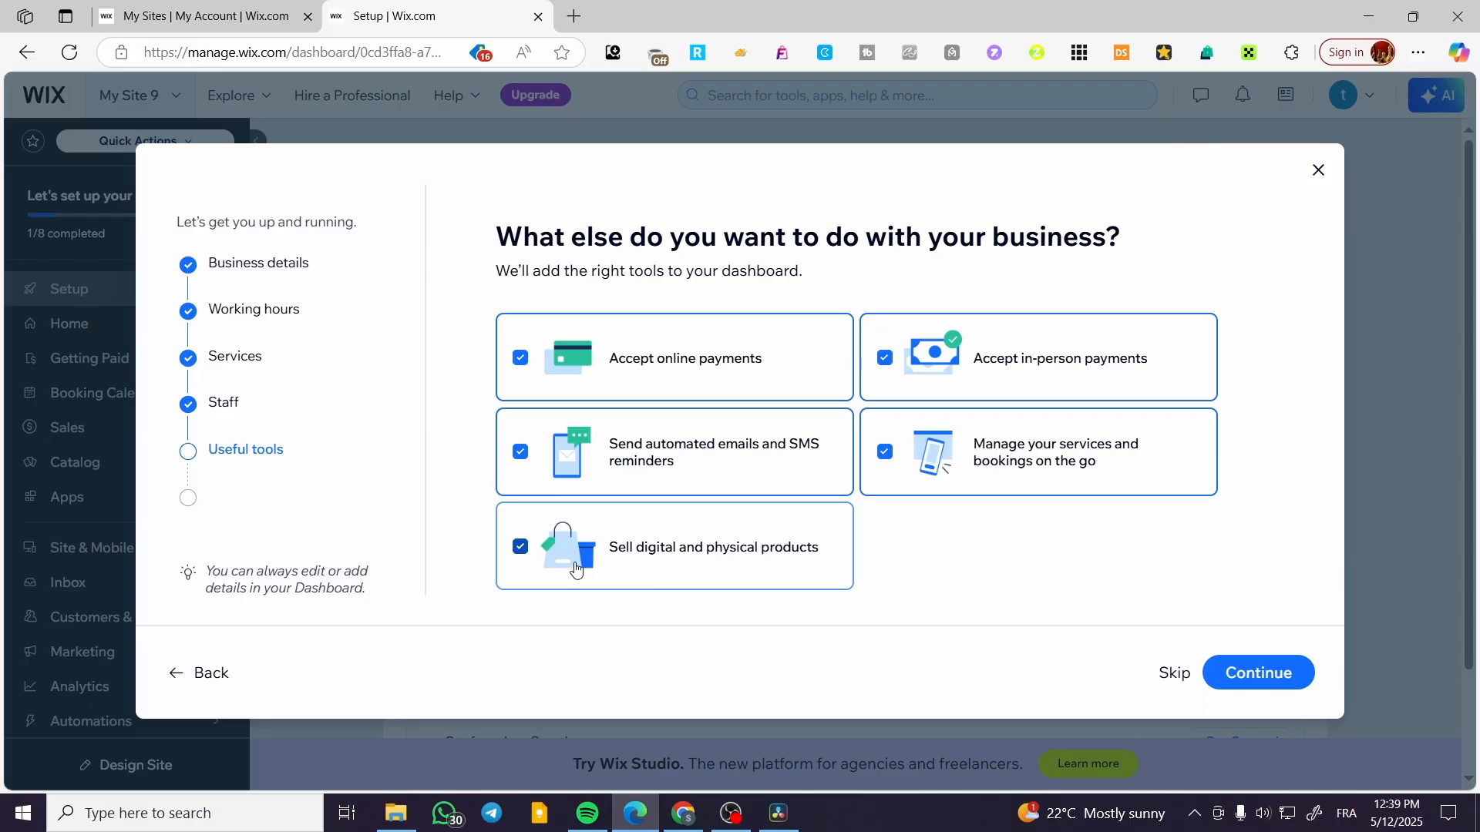
{"action": "left_click", "coordinate": [1270, 665]}
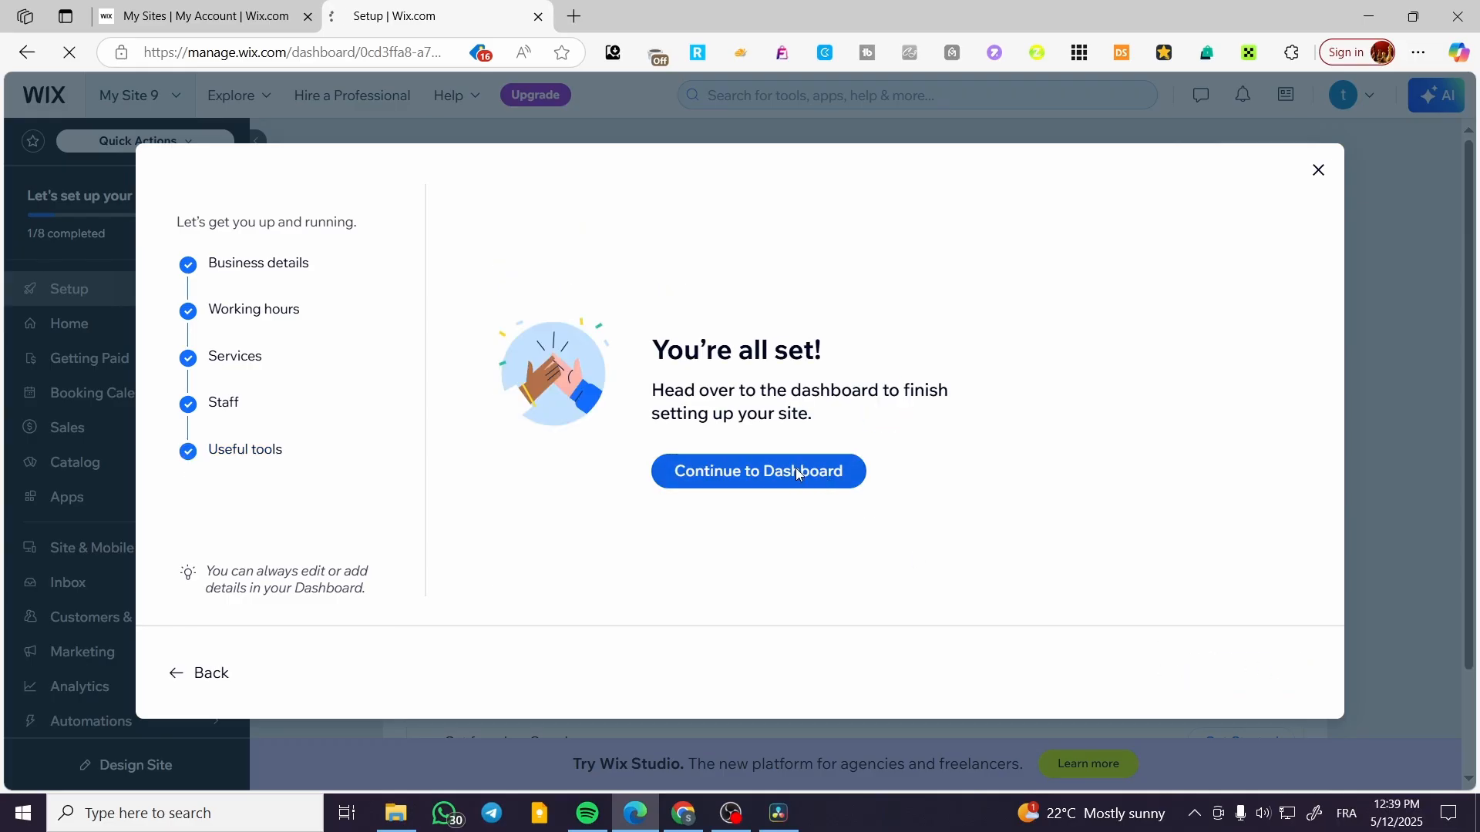
{"action": "left_click", "coordinate": [796, 468]}
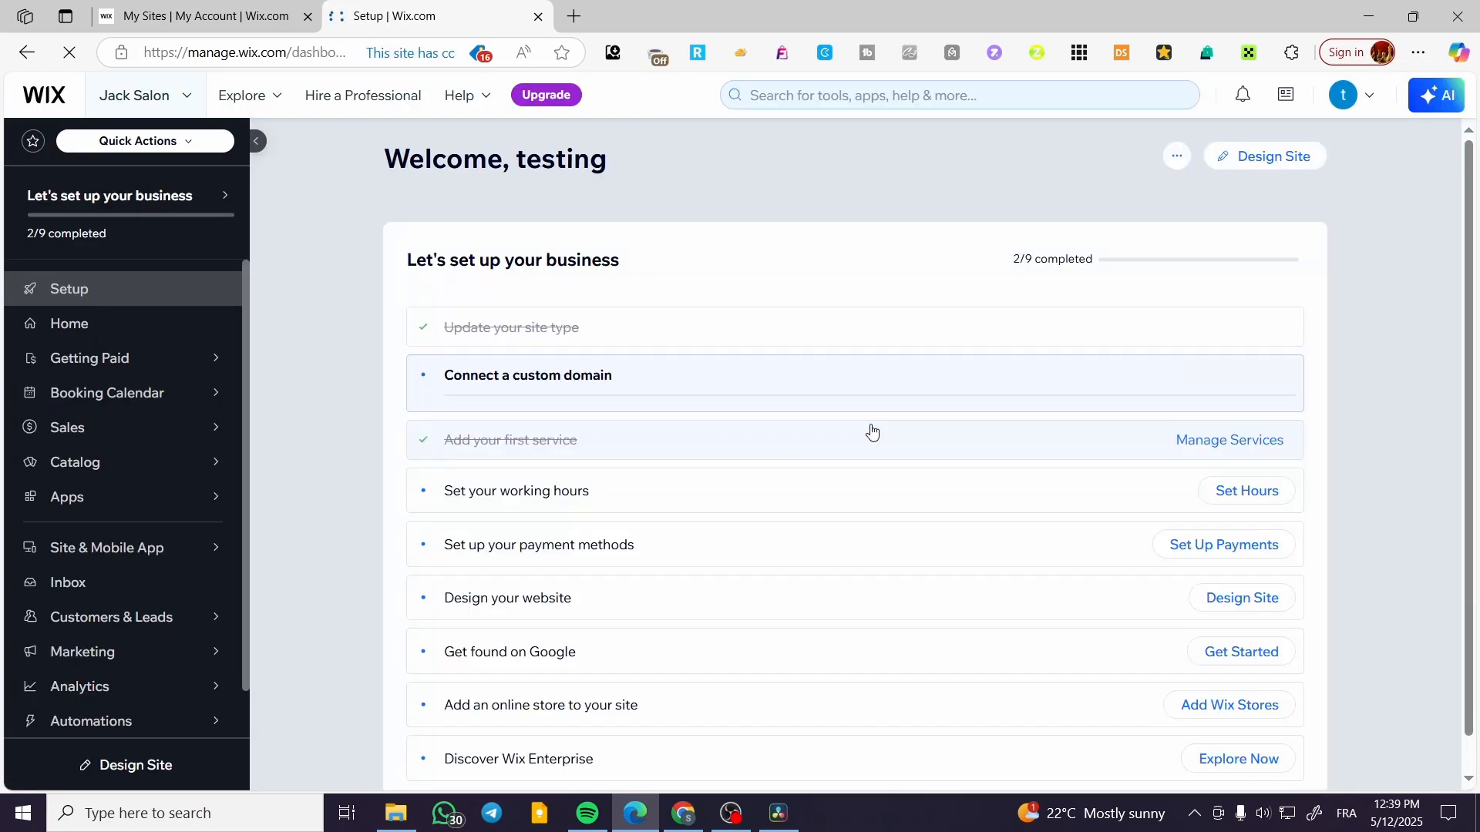
Open the catalog's Booking Services page and examine the business setup recommendations and the service list.
{"action": "mouse_move", "coordinate": [148, 467]}
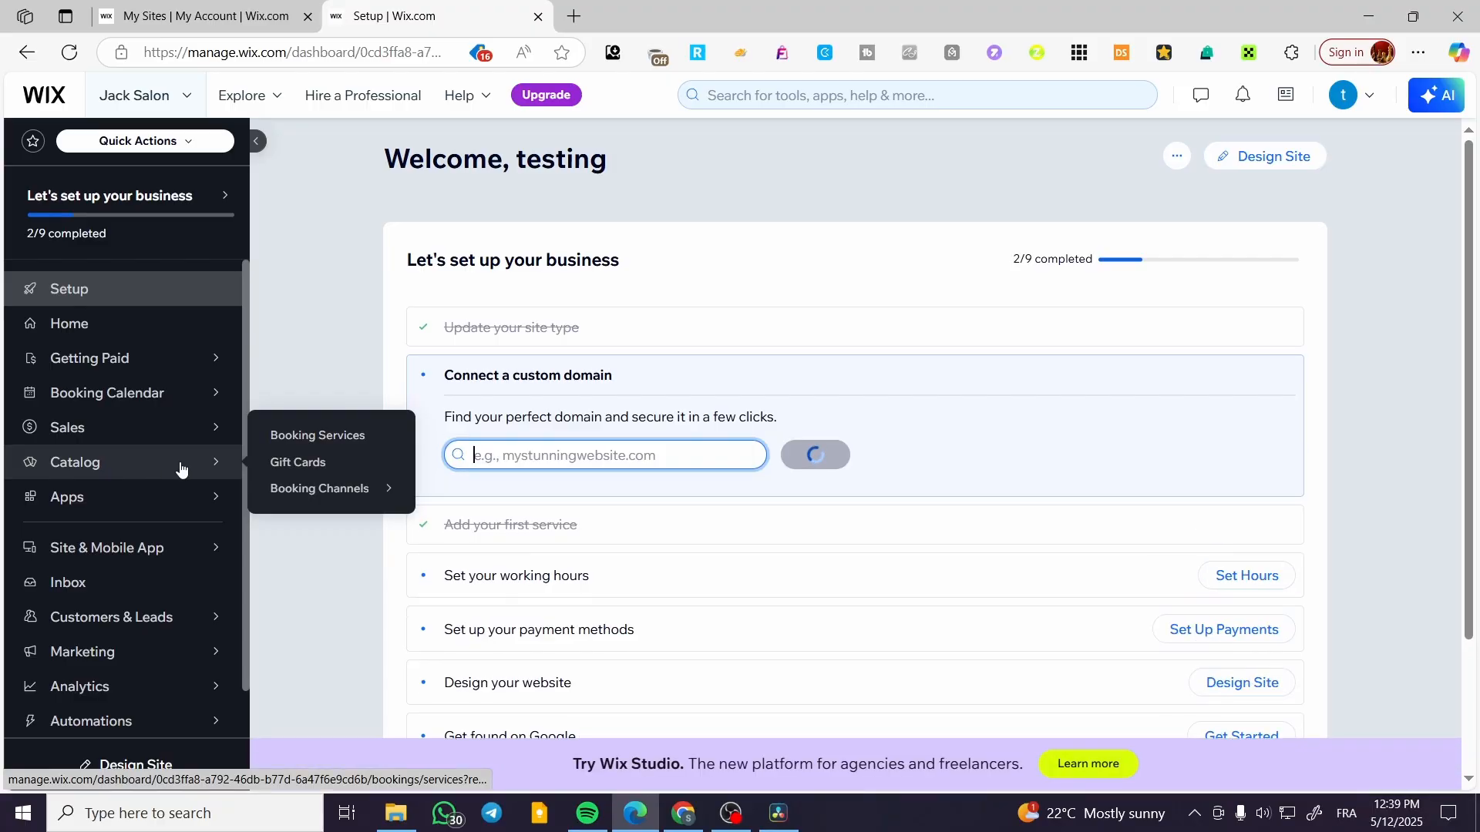
{"action": "left_click", "coordinate": [345, 443]}
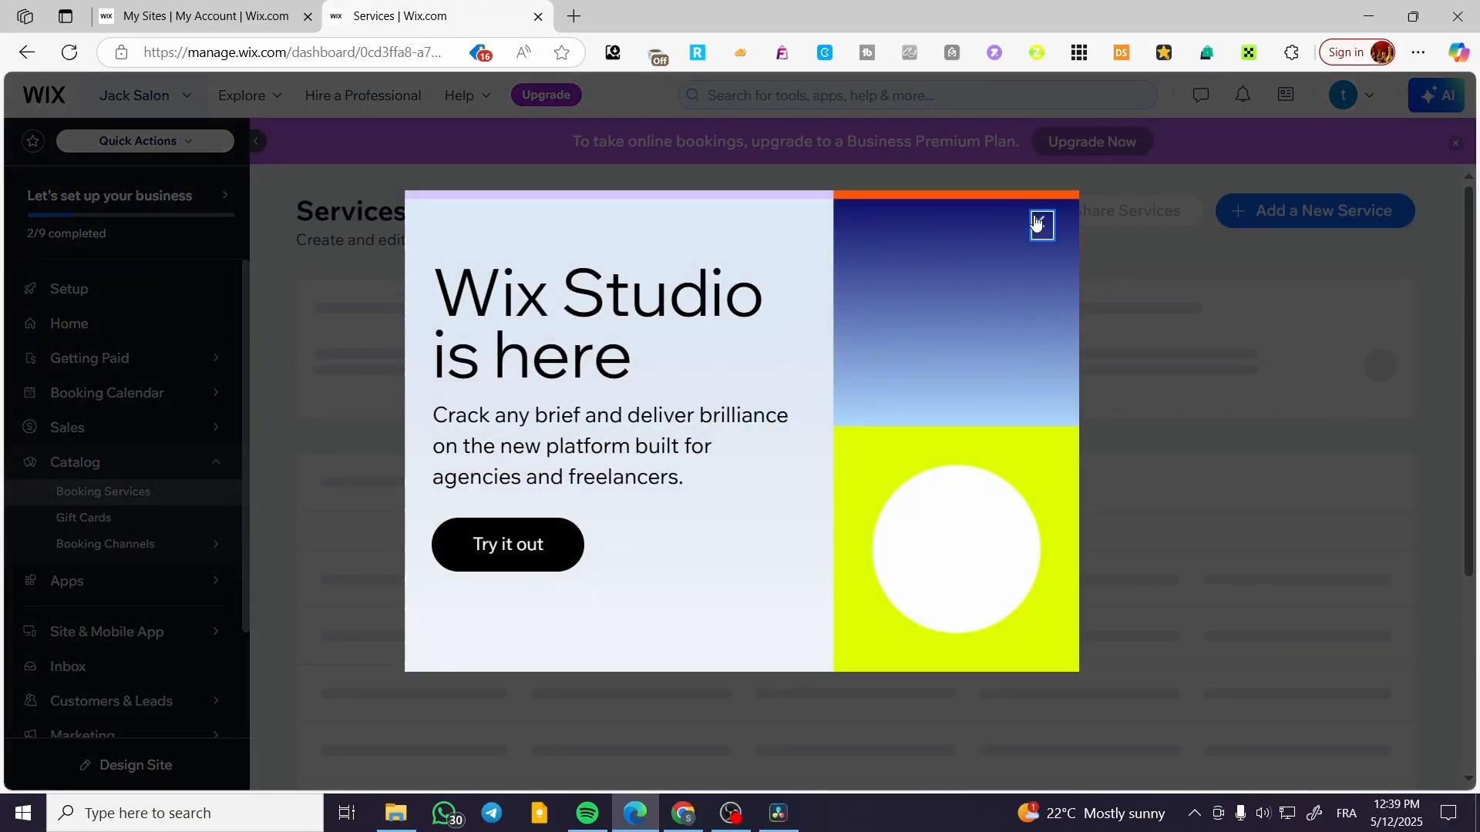
{"action": "left_click", "coordinate": [1038, 222]}
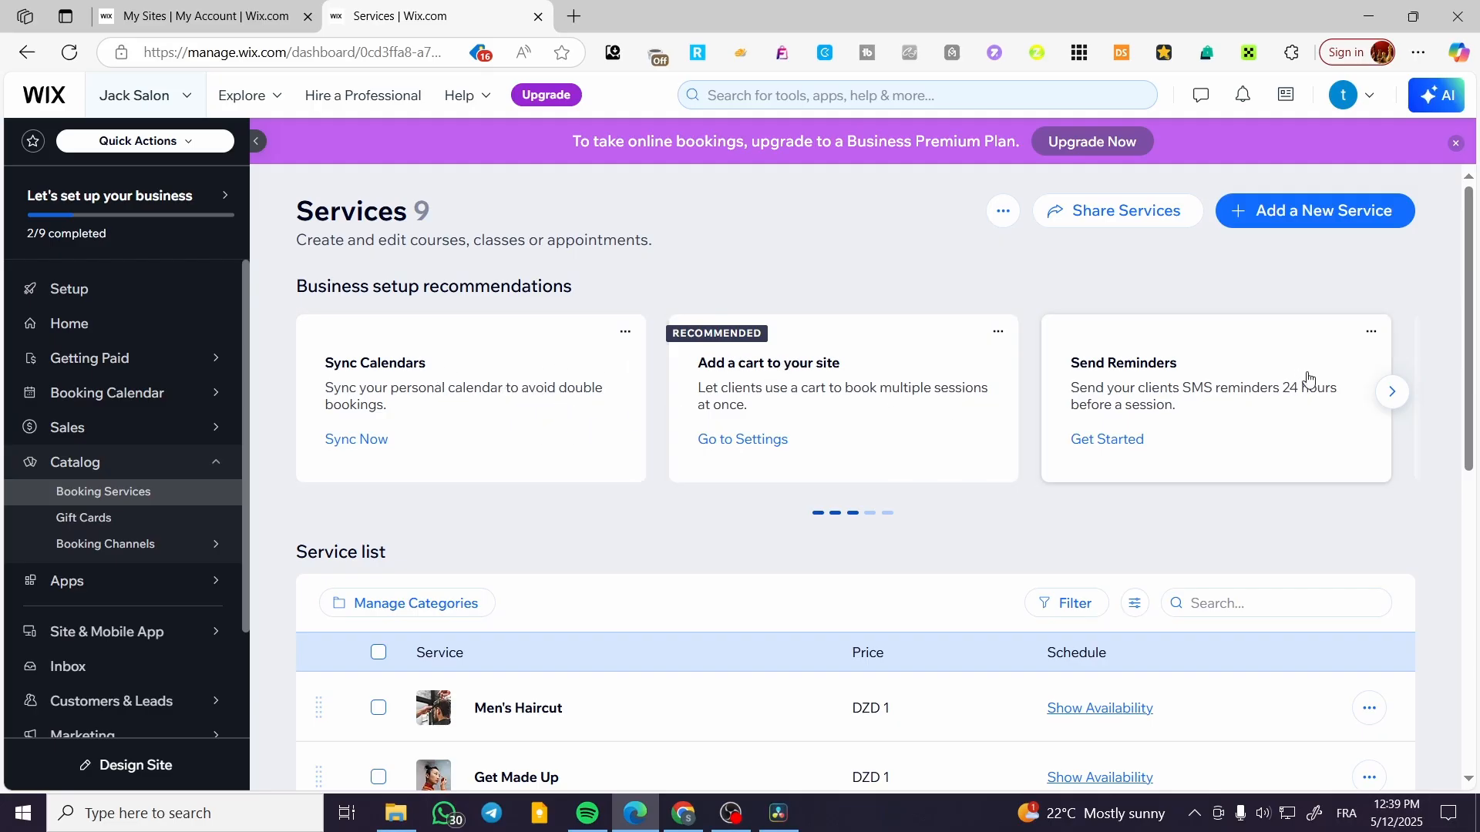
{"action": "left_click", "coordinate": [1393, 393]}
{"action": "left_click", "coordinate": [1393, 393]}
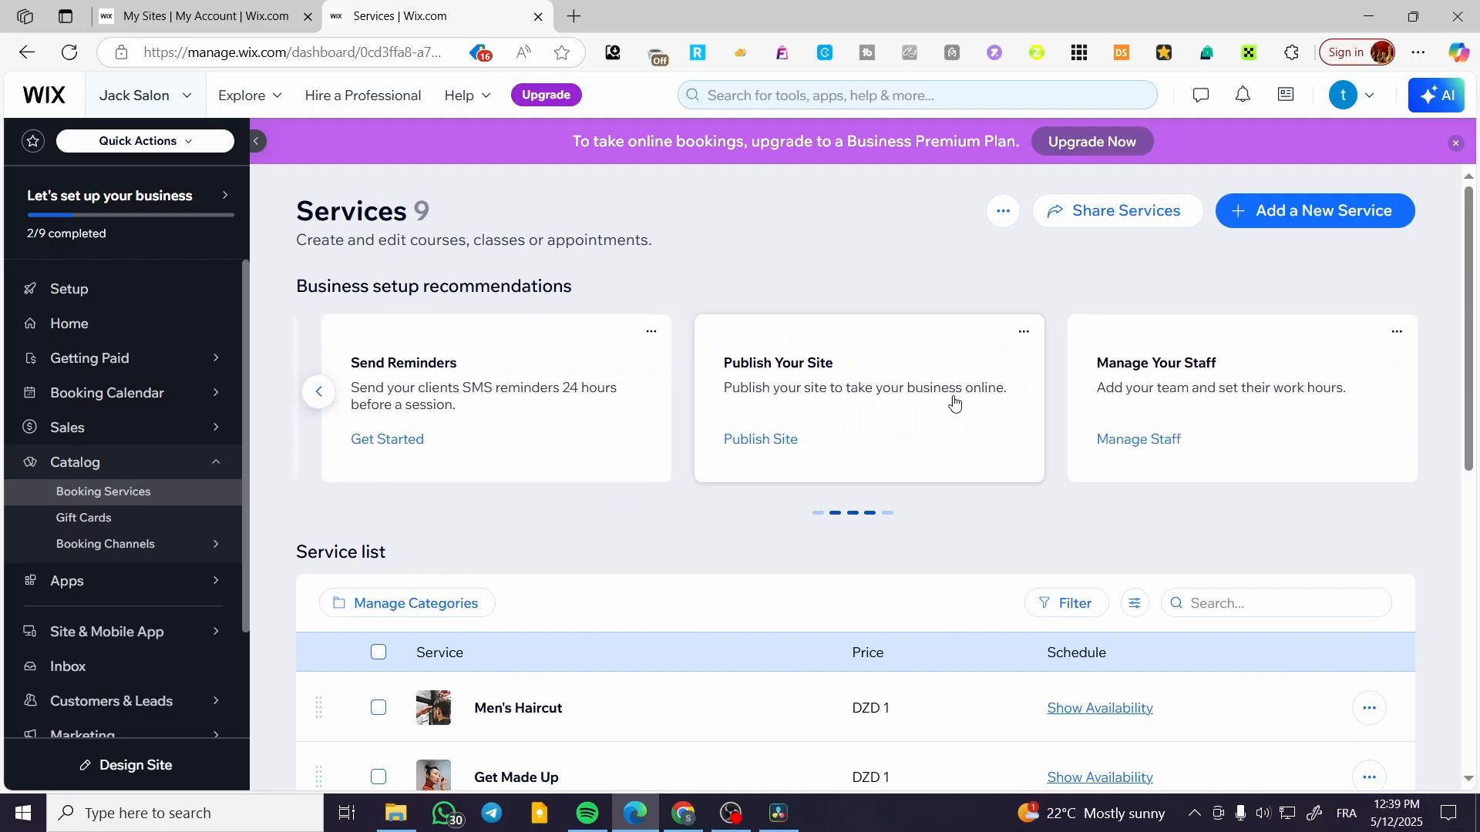
{"action": "scroll", "coordinate": [1156, 378], "scroll_direction": "down", "scroll_amount": 4}
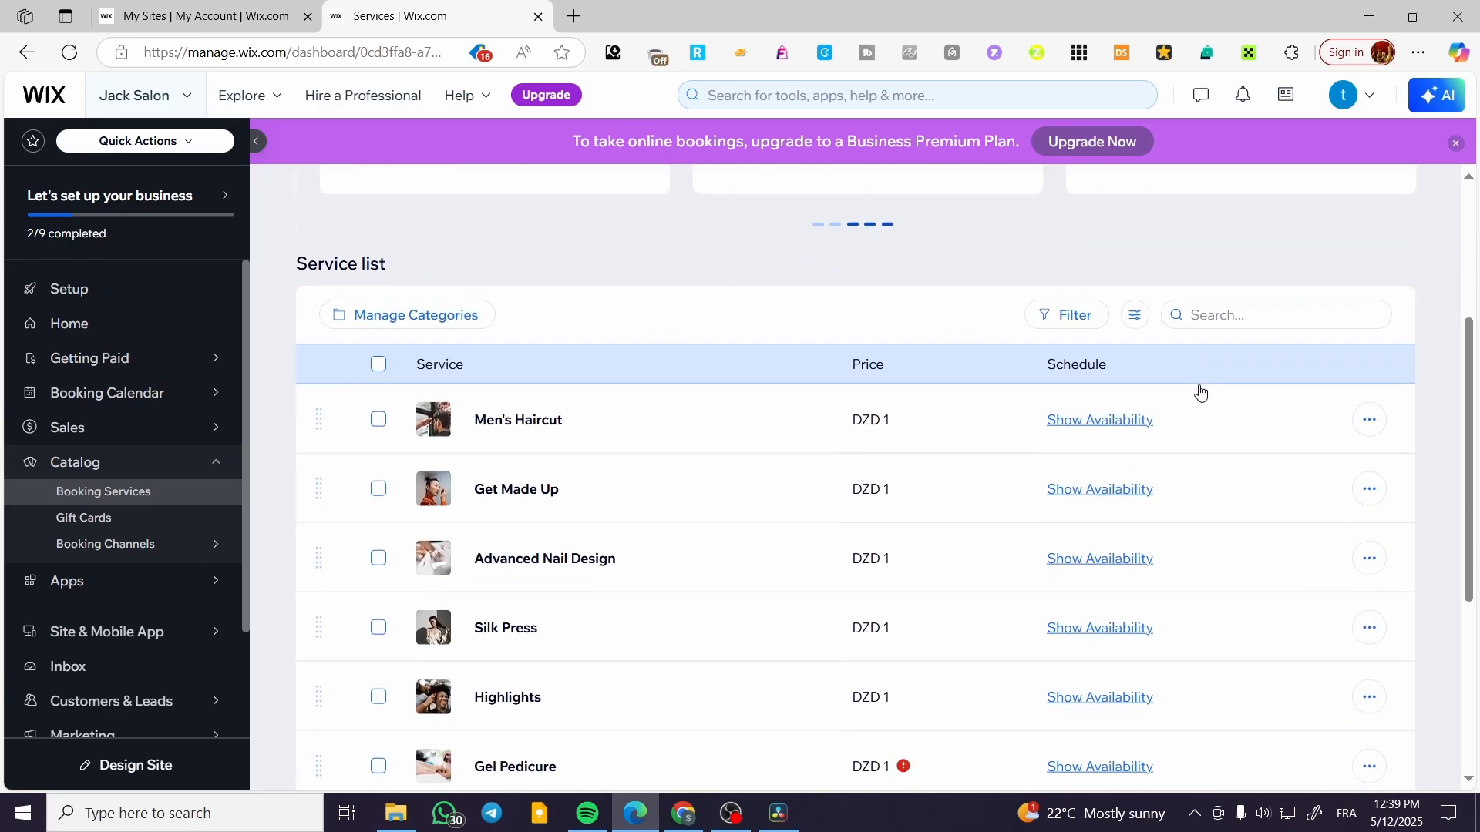
{"action": "scroll", "coordinate": [709, 270], "scroll_direction": "up", "scroll_amount": 1}
{"action": "scroll", "coordinate": [732, 271], "scroll_direction": "down", "scroll_amount": 4}
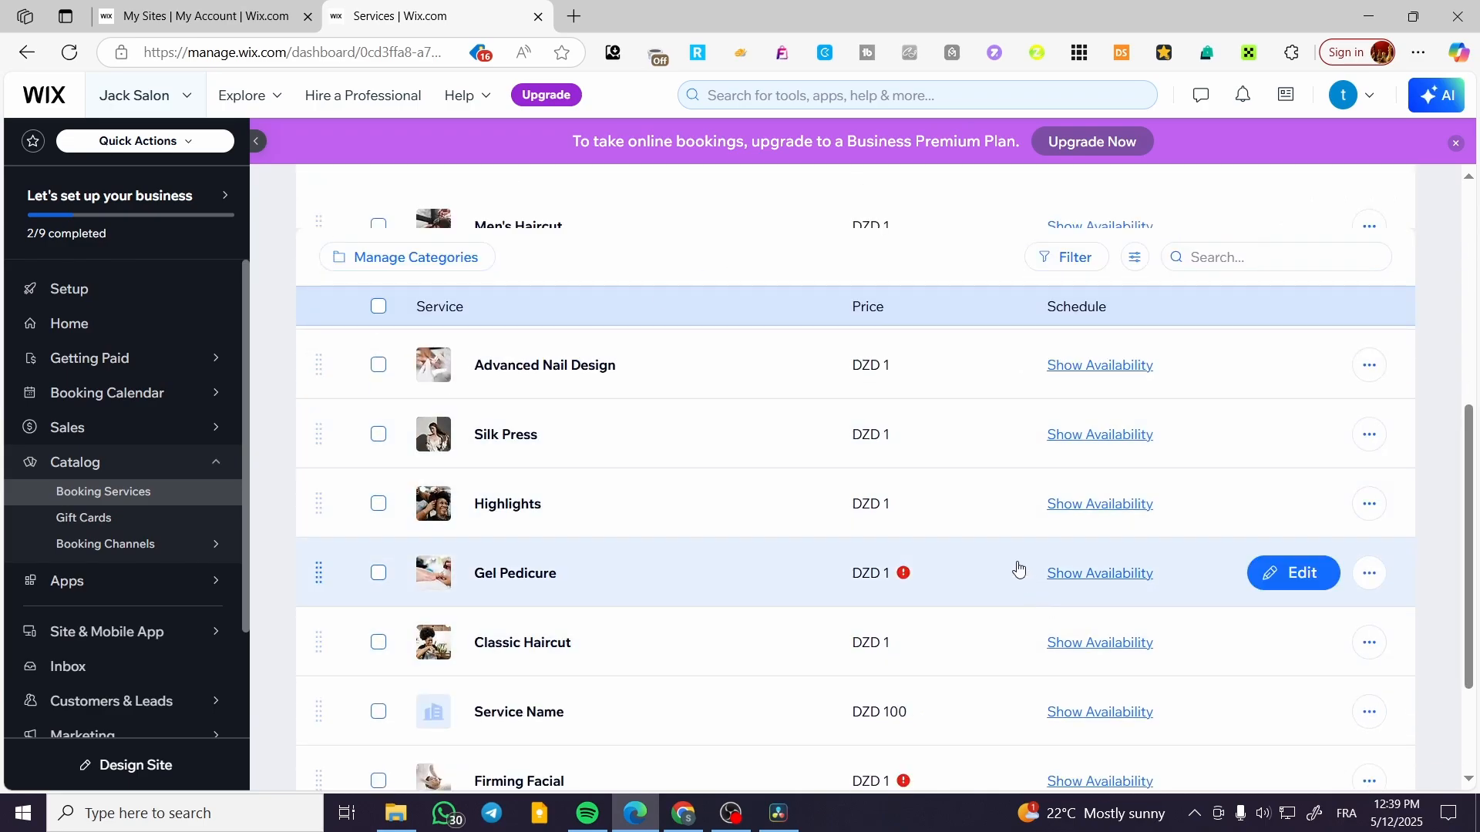
{"action": "scroll", "coordinate": [1060, 546], "scroll_direction": "up", "scroll_amount": 3}
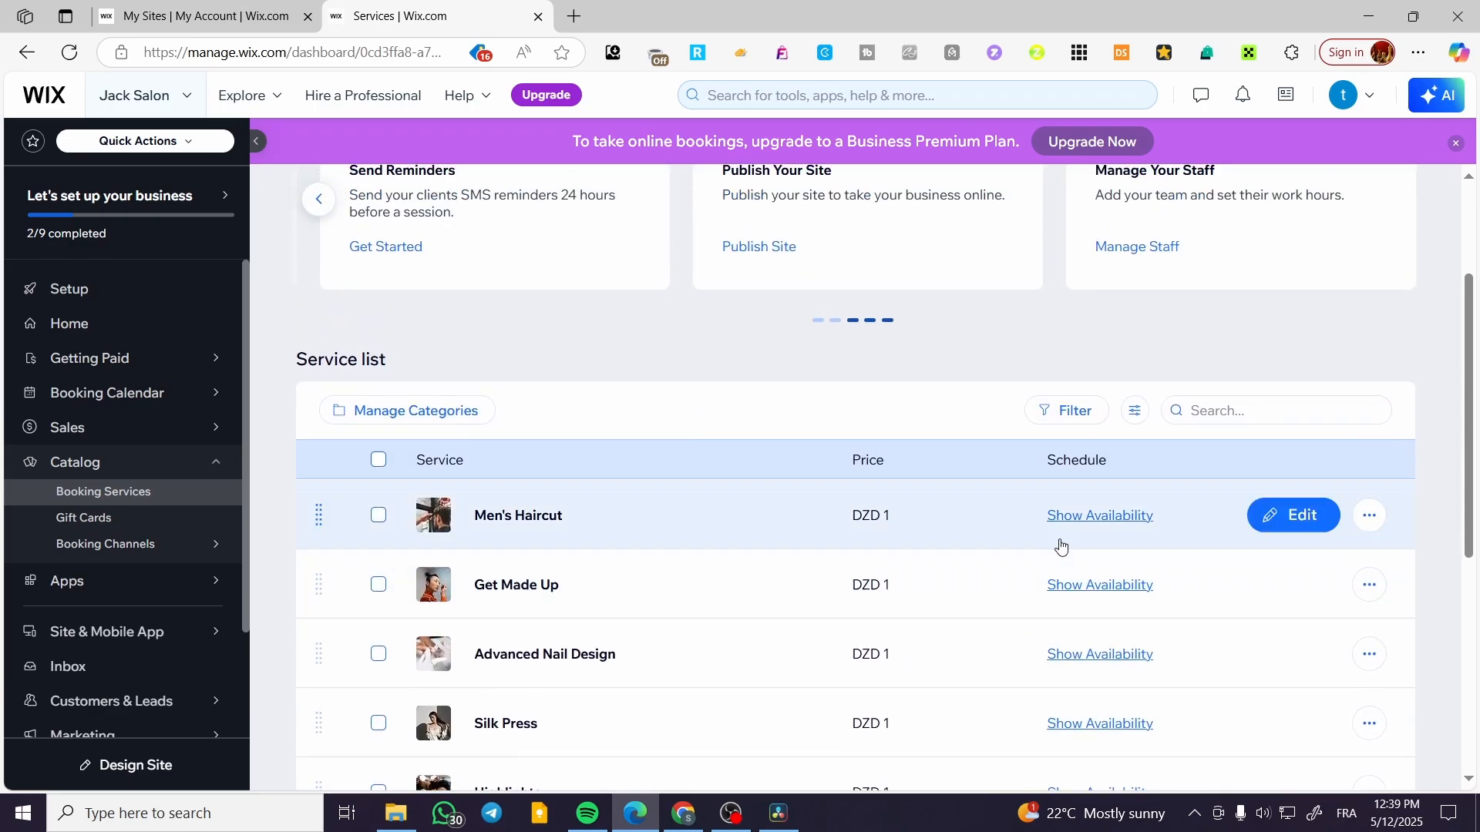
View the weekly availability of the Men's Haircut service through Friday.
{"action": "left_click", "coordinate": [1110, 516]}
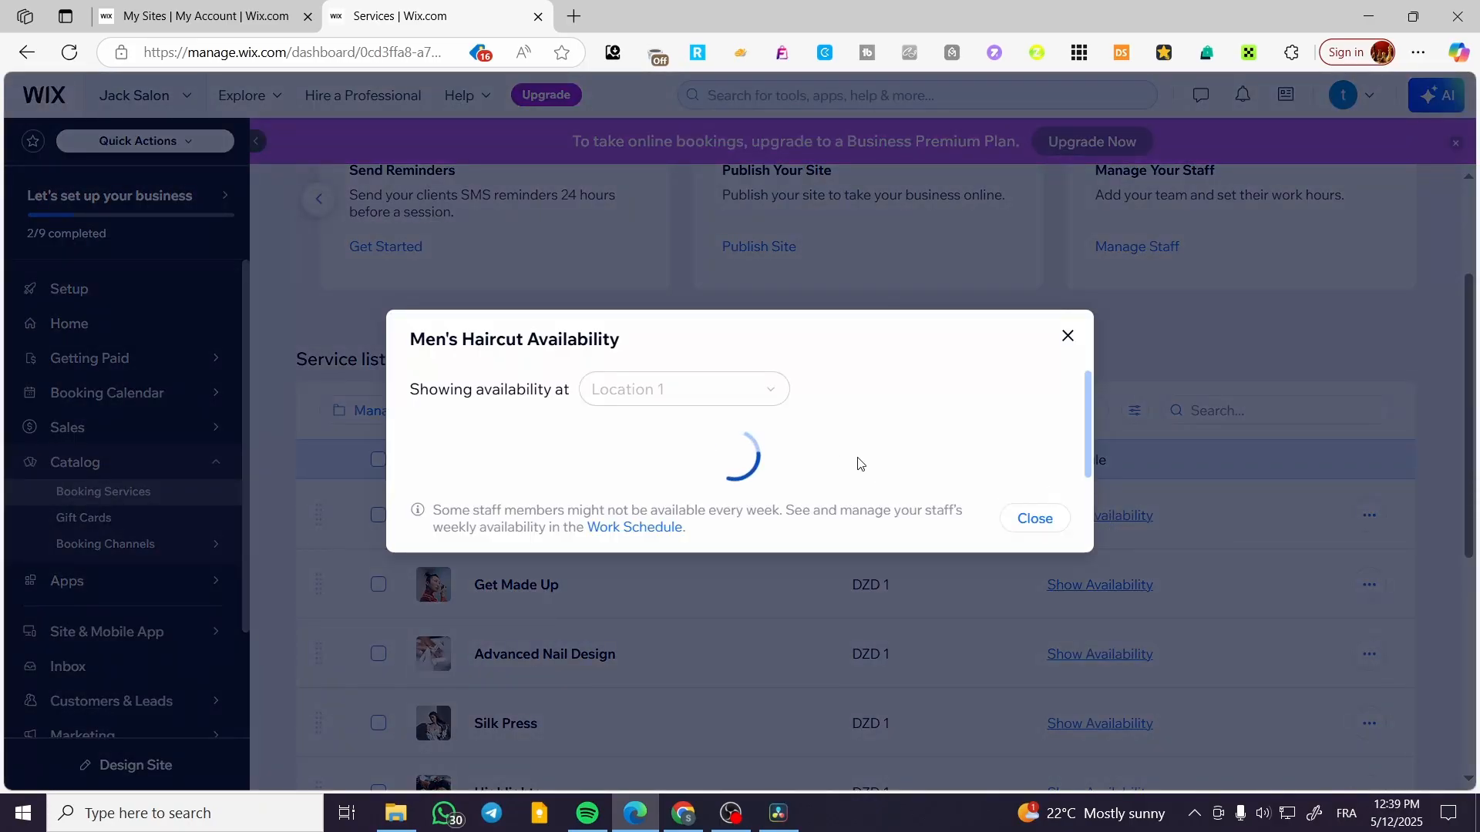
{"action": "scroll", "coordinate": [1003, 413], "scroll_direction": "down", "scroll_amount": 4}
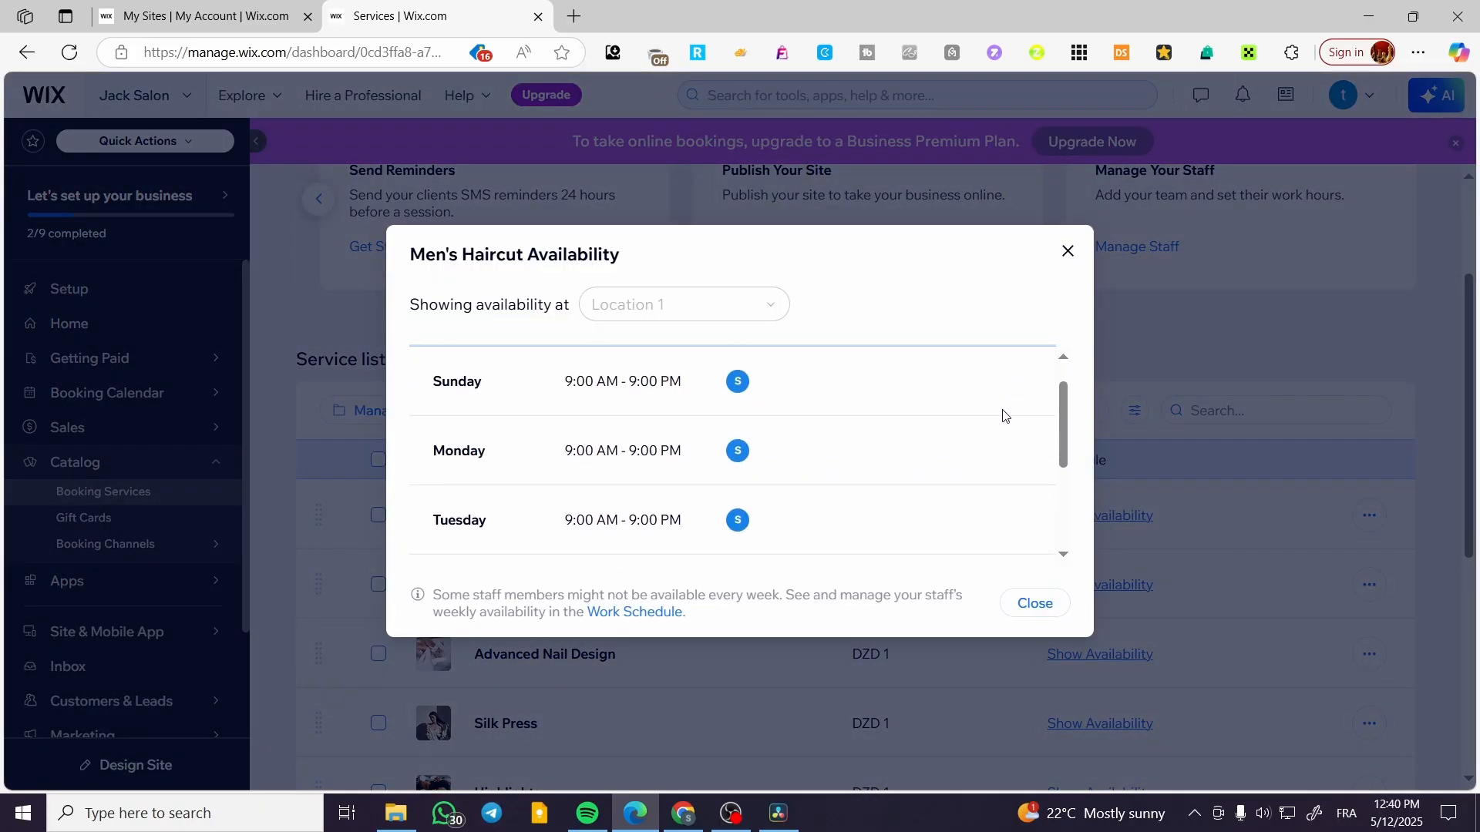
Close the availability view, open the "Service Name" service and examine its details, pricing, assigned staff and resource settings.
{"action": "left_click", "coordinate": [1035, 603]}
{"action": "scroll", "coordinate": [974, 598], "scroll_direction": "down", "scroll_amount": 5}
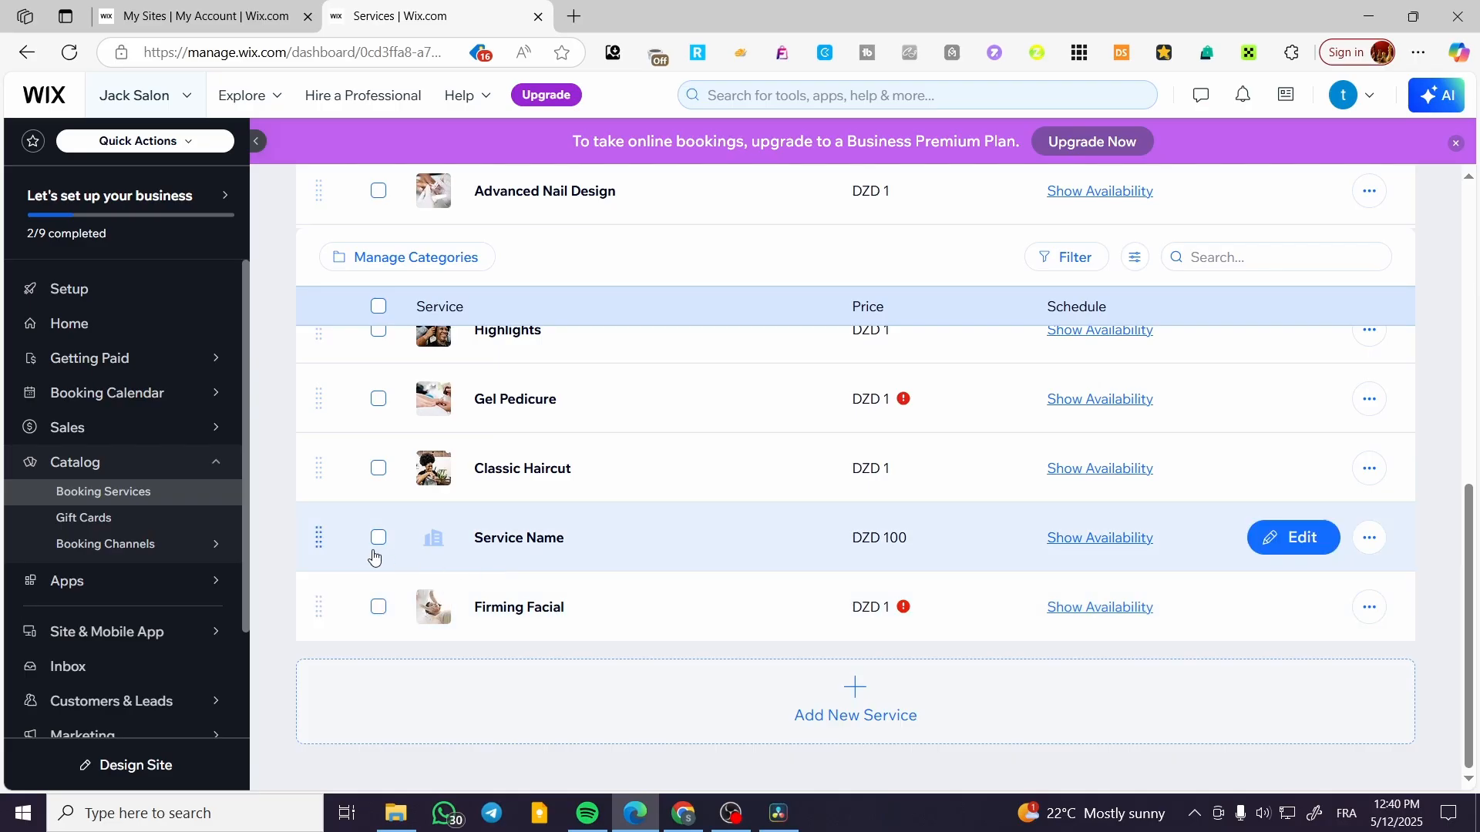
{"action": "left_click", "coordinate": [543, 542]}
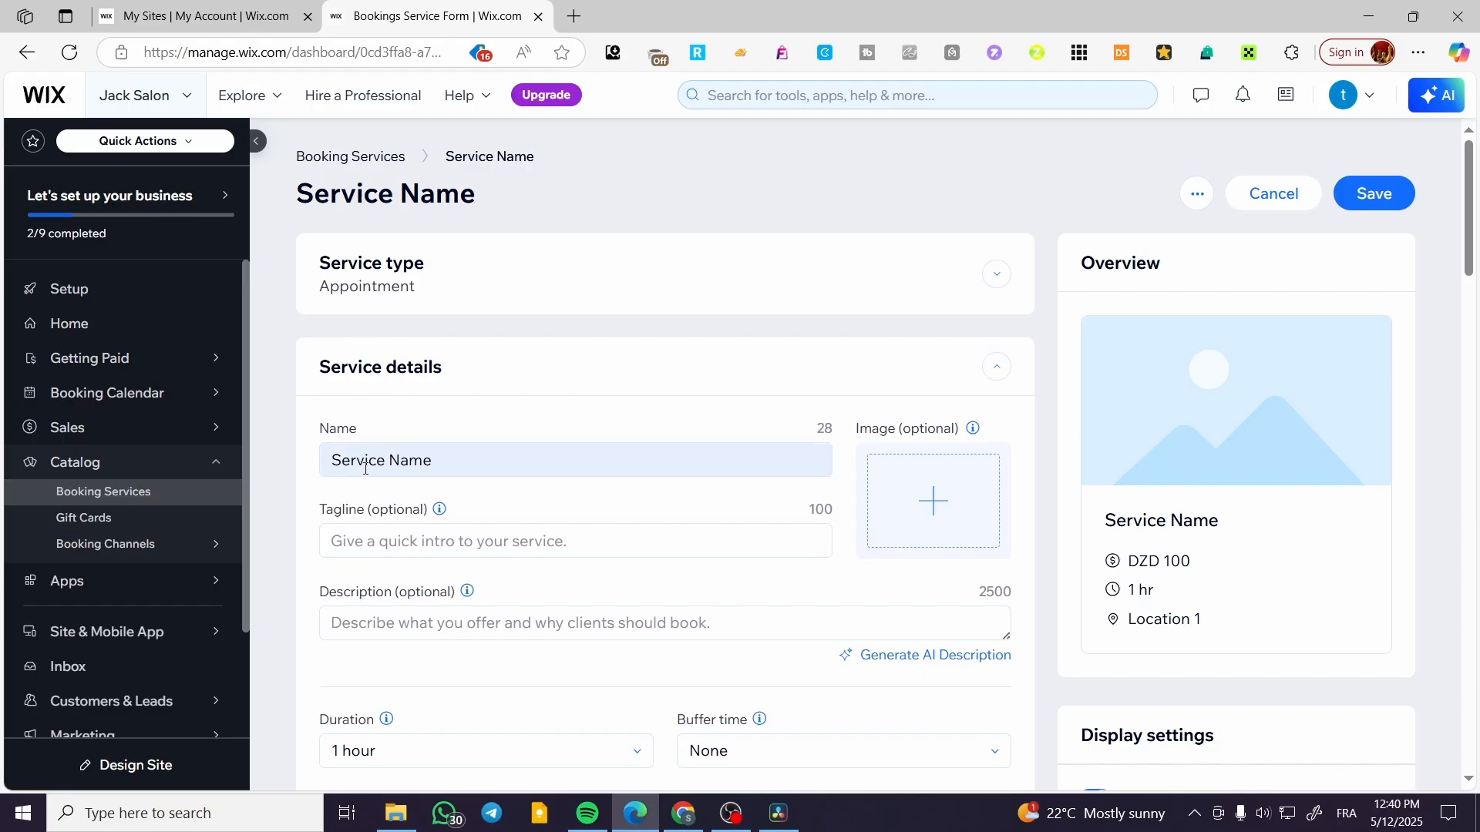
{"action": "scroll", "coordinate": [363, 482], "scroll_direction": "down", "scroll_amount": 1}
{"action": "scroll", "coordinate": [604, 460], "scroll_direction": "down", "scroll_amount": 1}
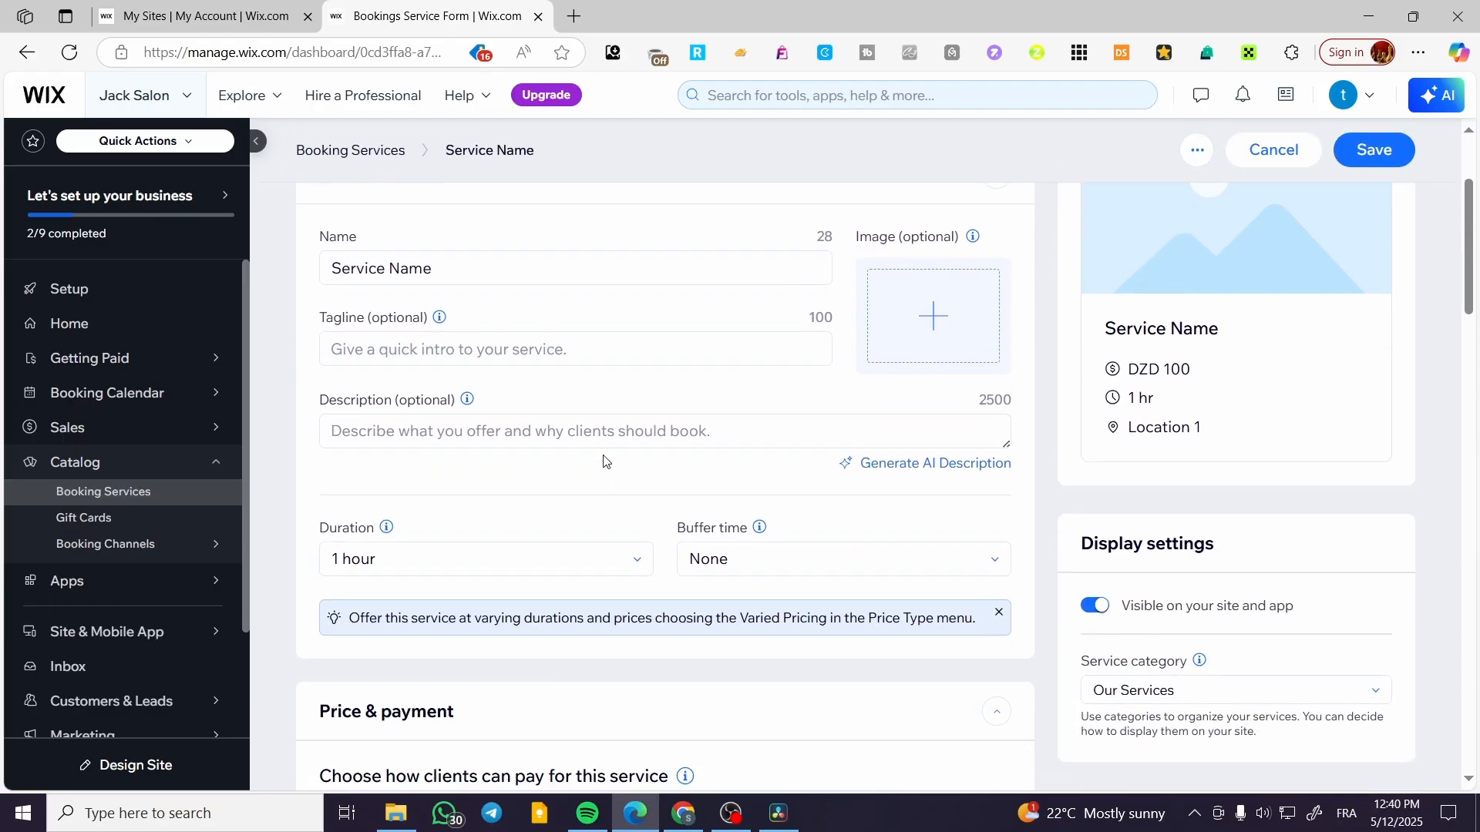
{"action": "scroll", "coordinate": [706, 462], "scroll_direction": "down", "scroll_amount": 3}
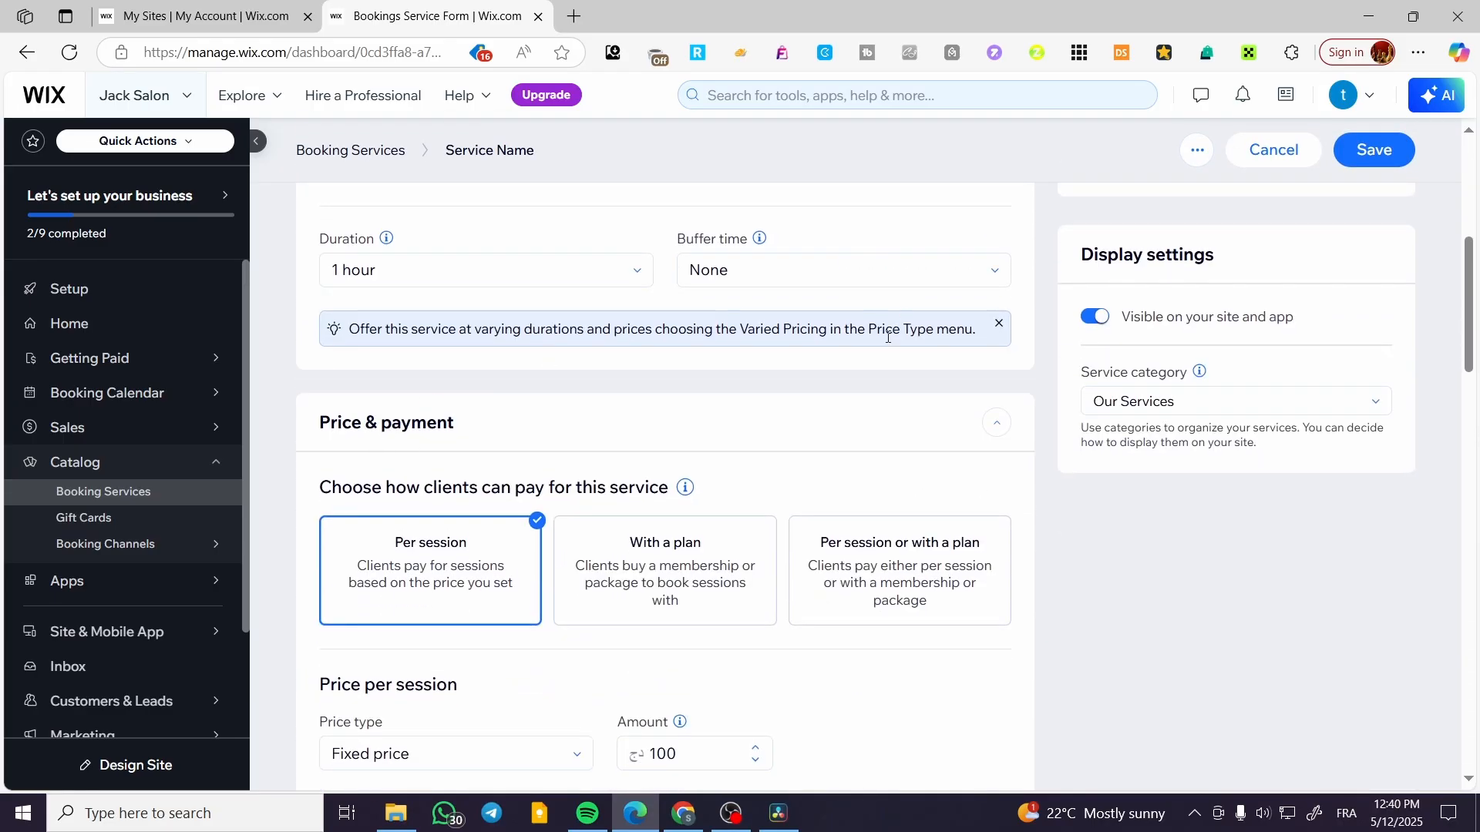
{"action": "scroll", "coordinate": [548, 429], "scroll_direction": "down", "scroll_amount": 2}
{"action": "scroll", "coordinate": [674, 509], "scroll_direction": "down", "scroll_amount": 9}
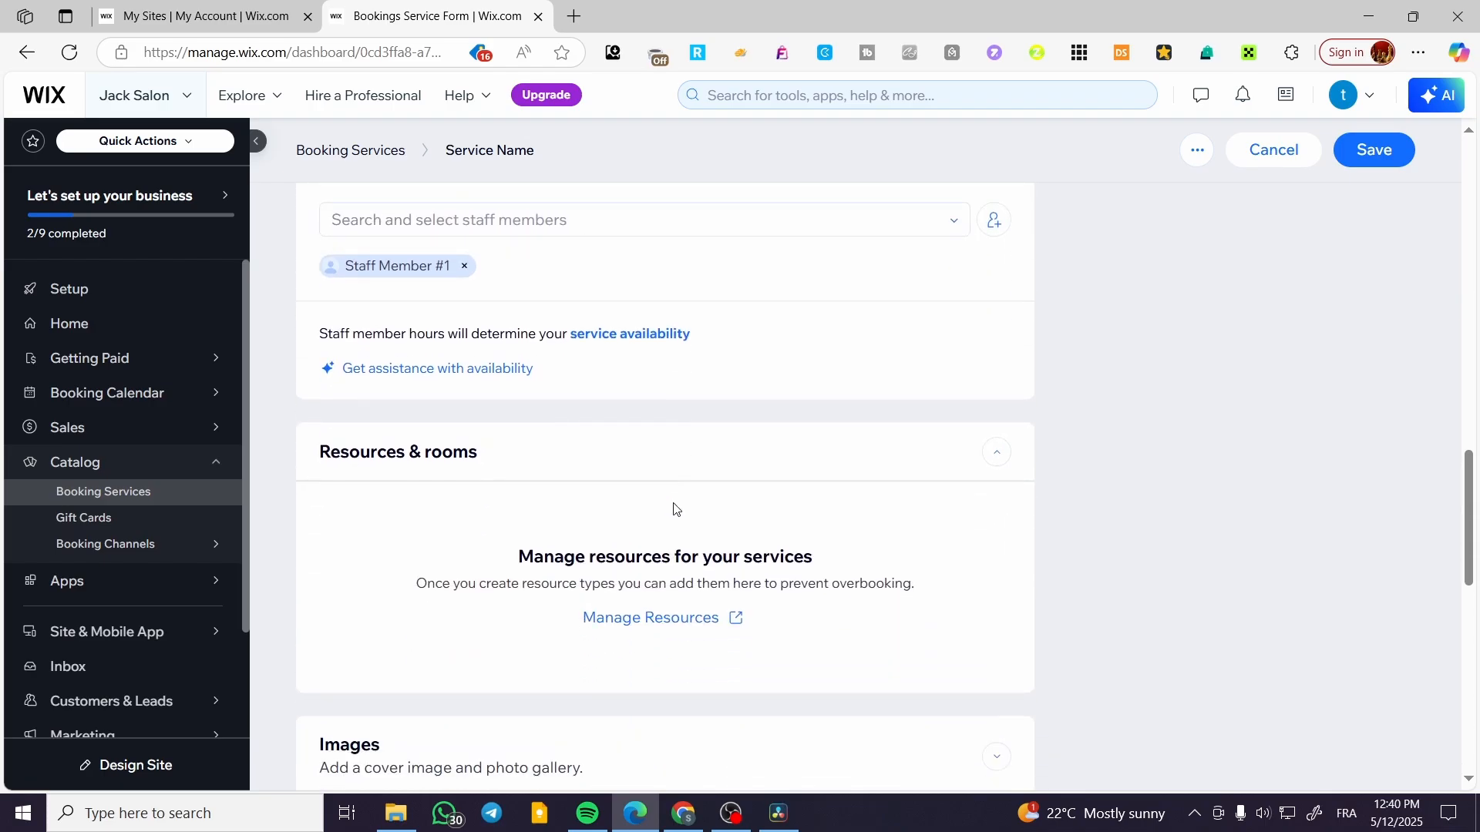
{"action": "scroll", "coordinate": [674, 509], "scroll_direction": "down", "scroll_amount": 5}
{"action": "scroll", "coordinate": [369, 516], "scroll_direction": "up", "scroll_amount": 6}
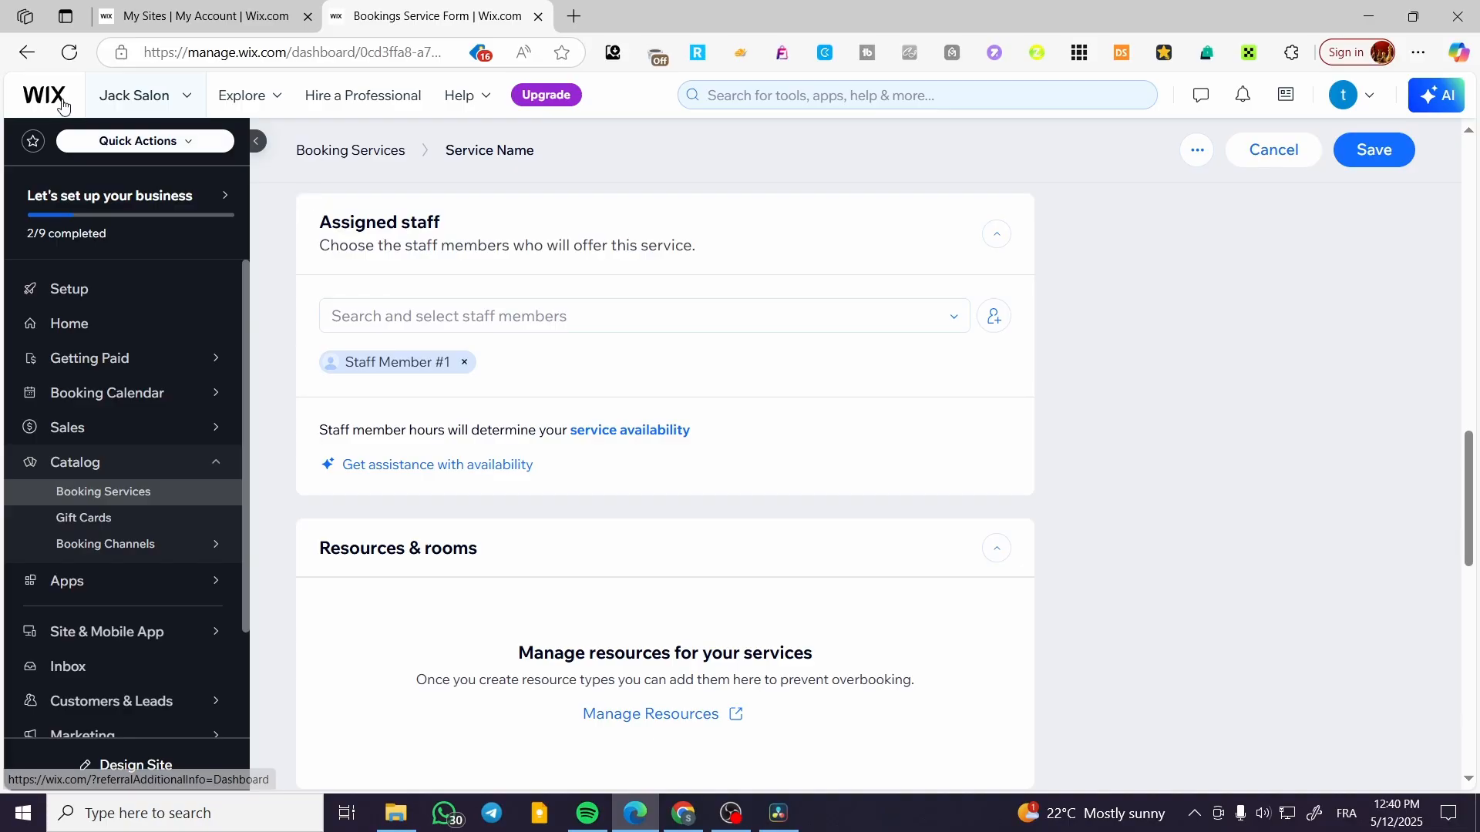
Review the available Booking Integrations and the Shareable Links for service lists, calendars, service pages and memberships.
{"action": "mouse_move", "coordinate": [141, 549]}
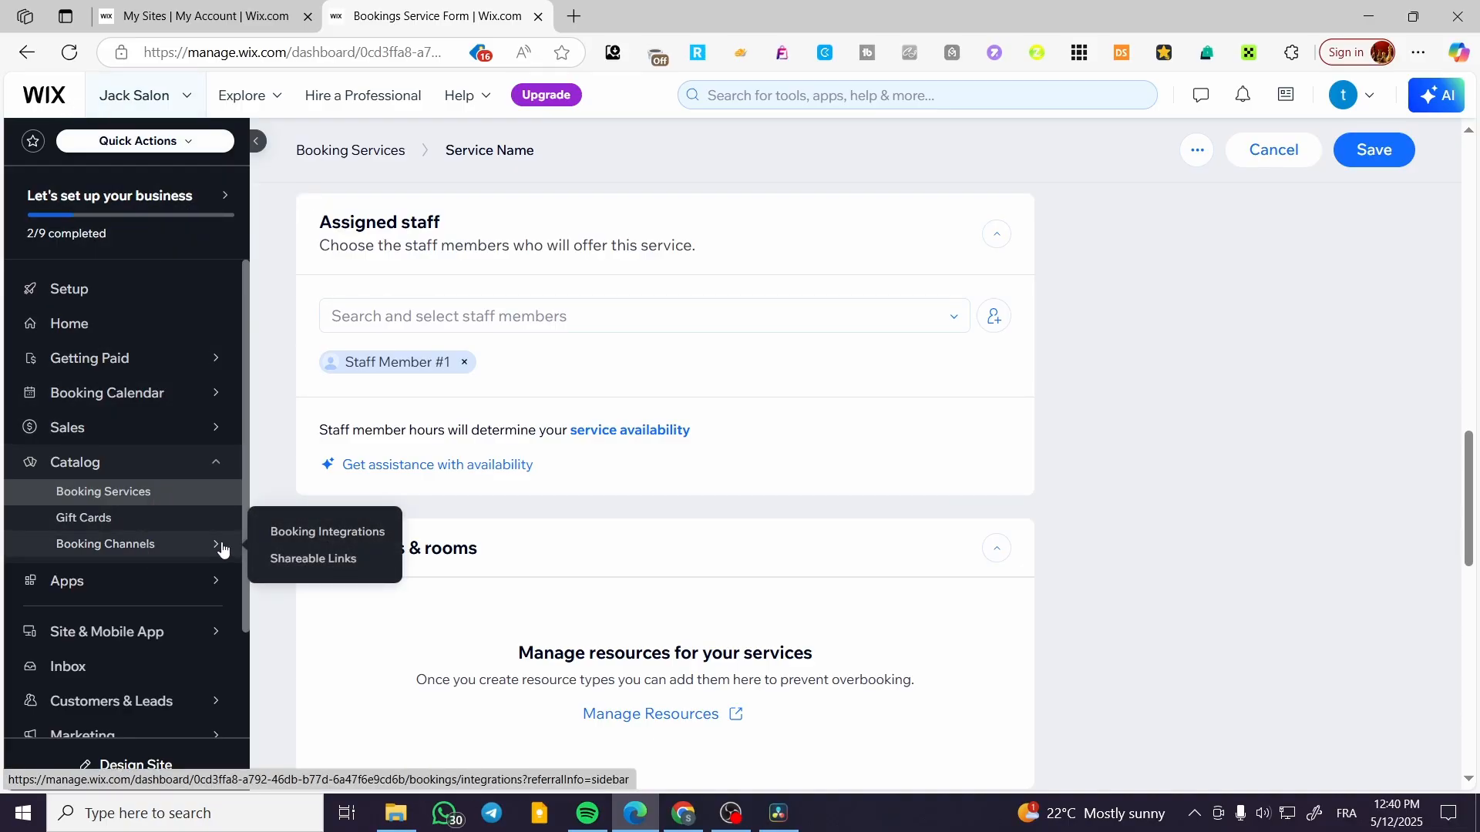
{"action": "left_click", "coordinate": [324, 540]}
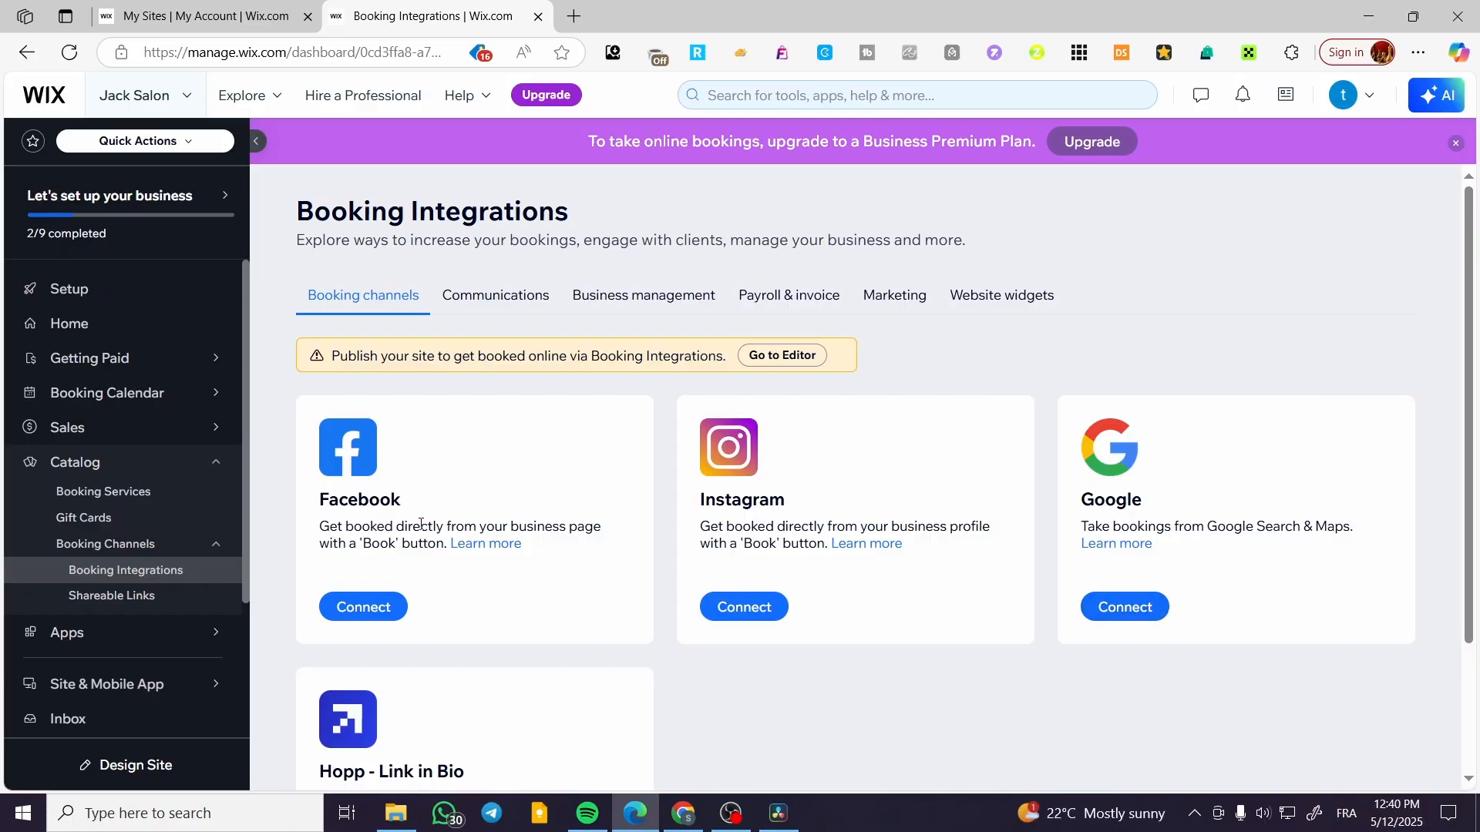
{"action": "scroll", "coordinate": [420, 524], "scroll_direction": "down", "scroll_amount": 2}
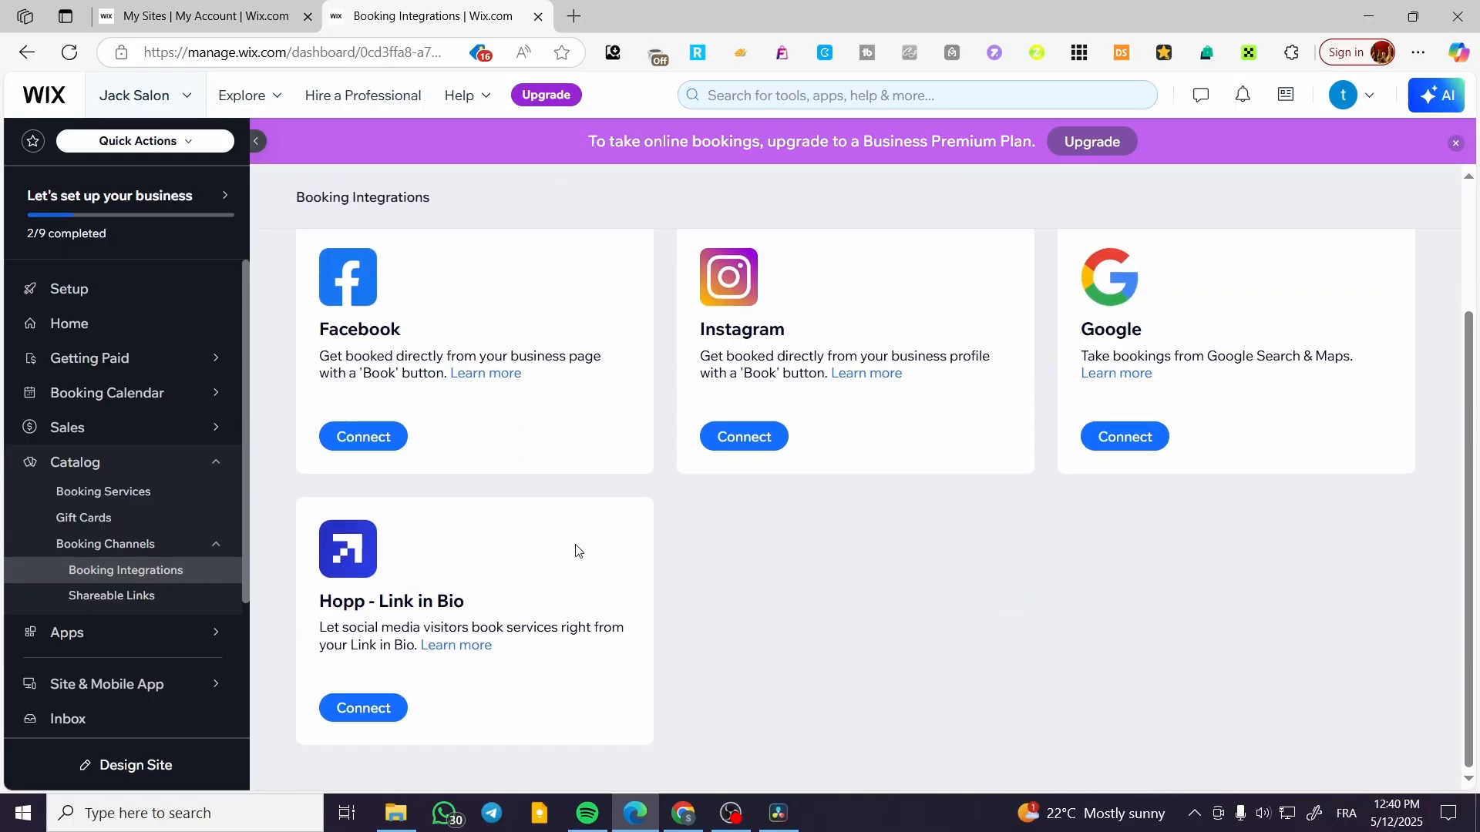
{"action": "left_click", "coordinate": [146, 597]}
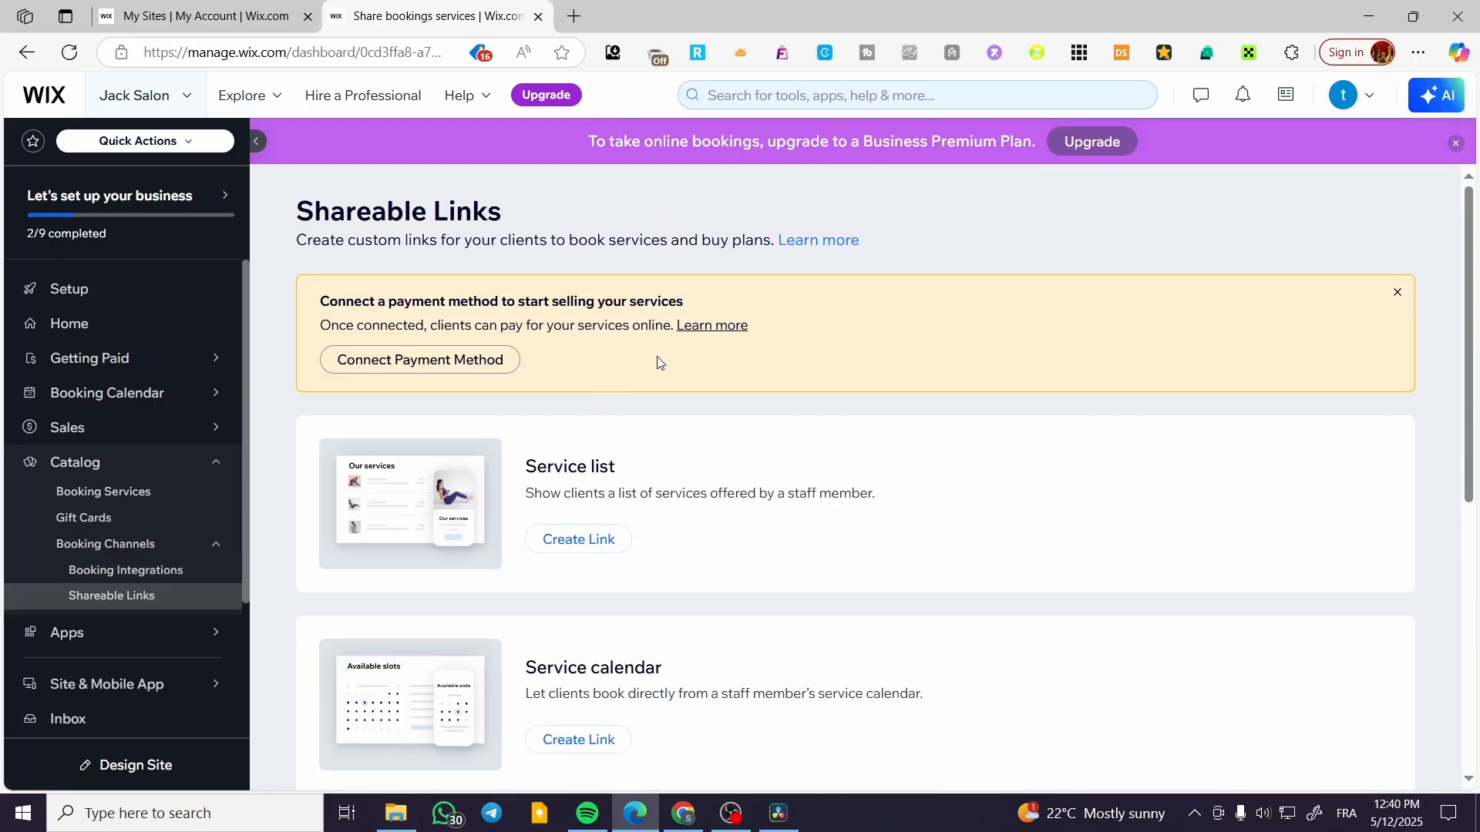
{"action": "scroll", "coordinate": [657, 363], "scroll_direction": "down", "scroll_amount": 6}
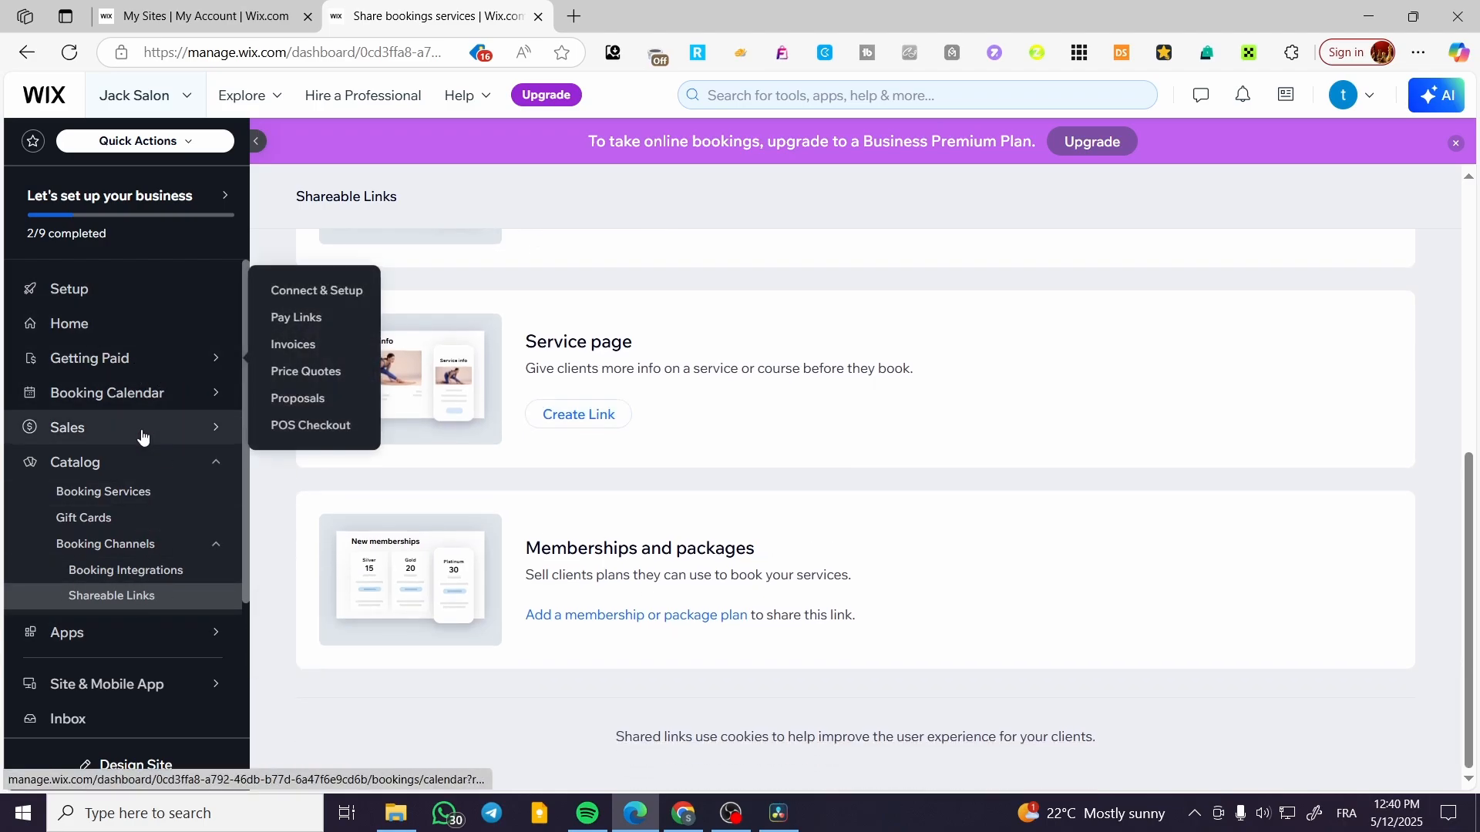
{"action": "scroll", "coordinate": [612, 520], "scroll_direction": "up", "scroll_amount": 6}
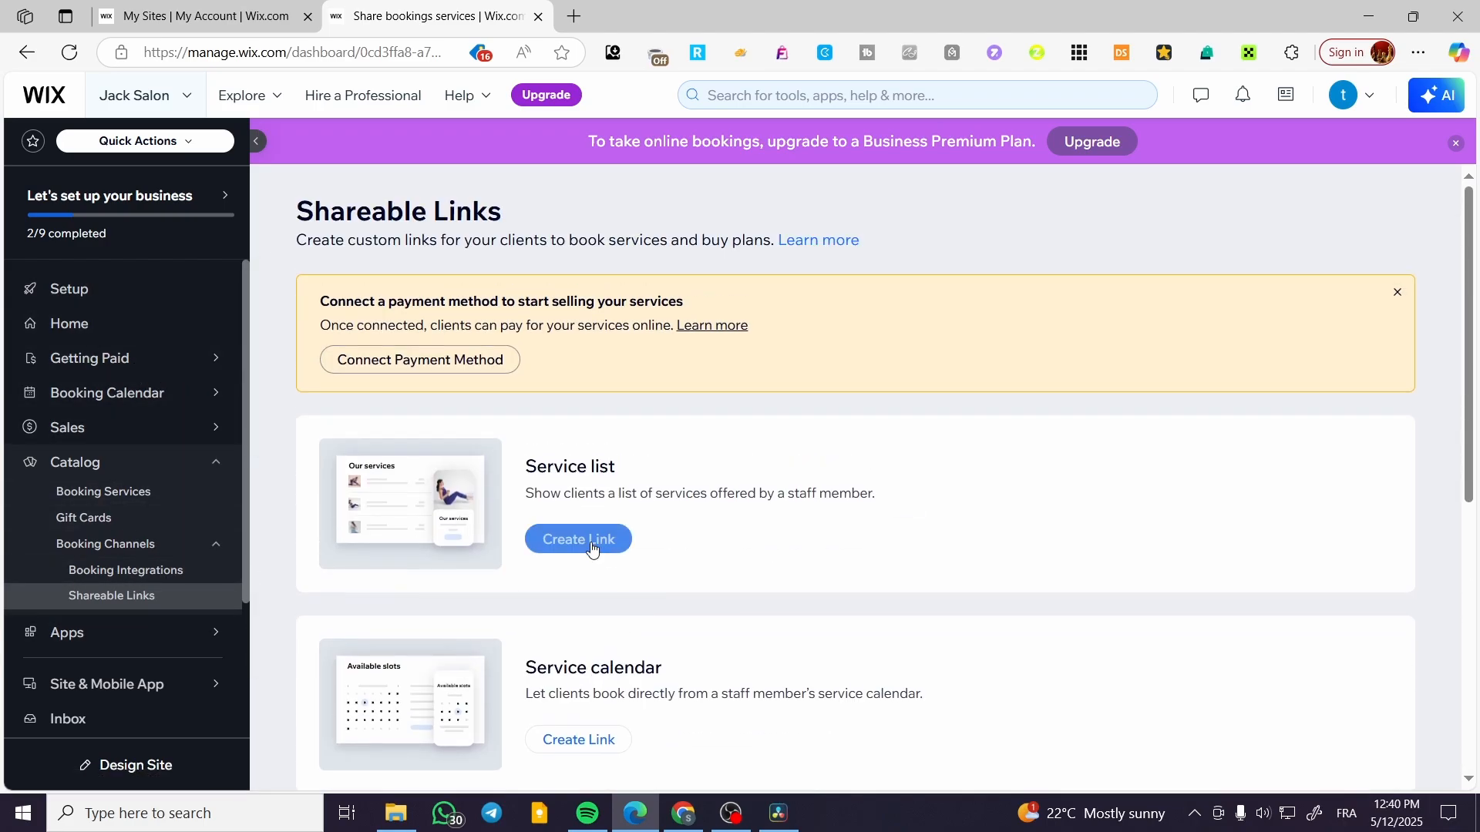
Start connecting a payment method and confirm United States as the business location.
{"action": "left_click", "coordinate": [383, 363]}
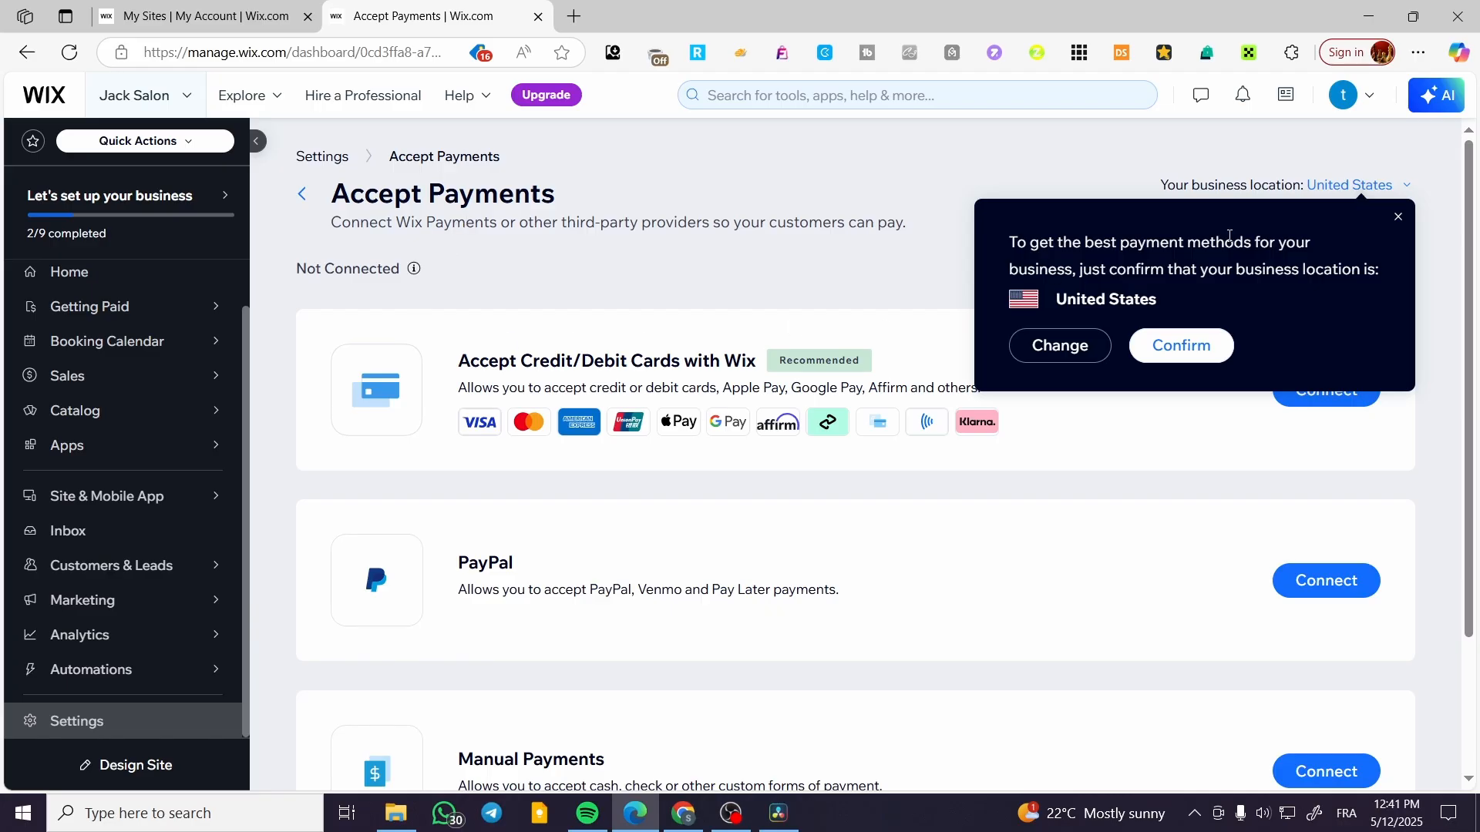
{"action": "left_click", "coordinate": [1210, 341]}
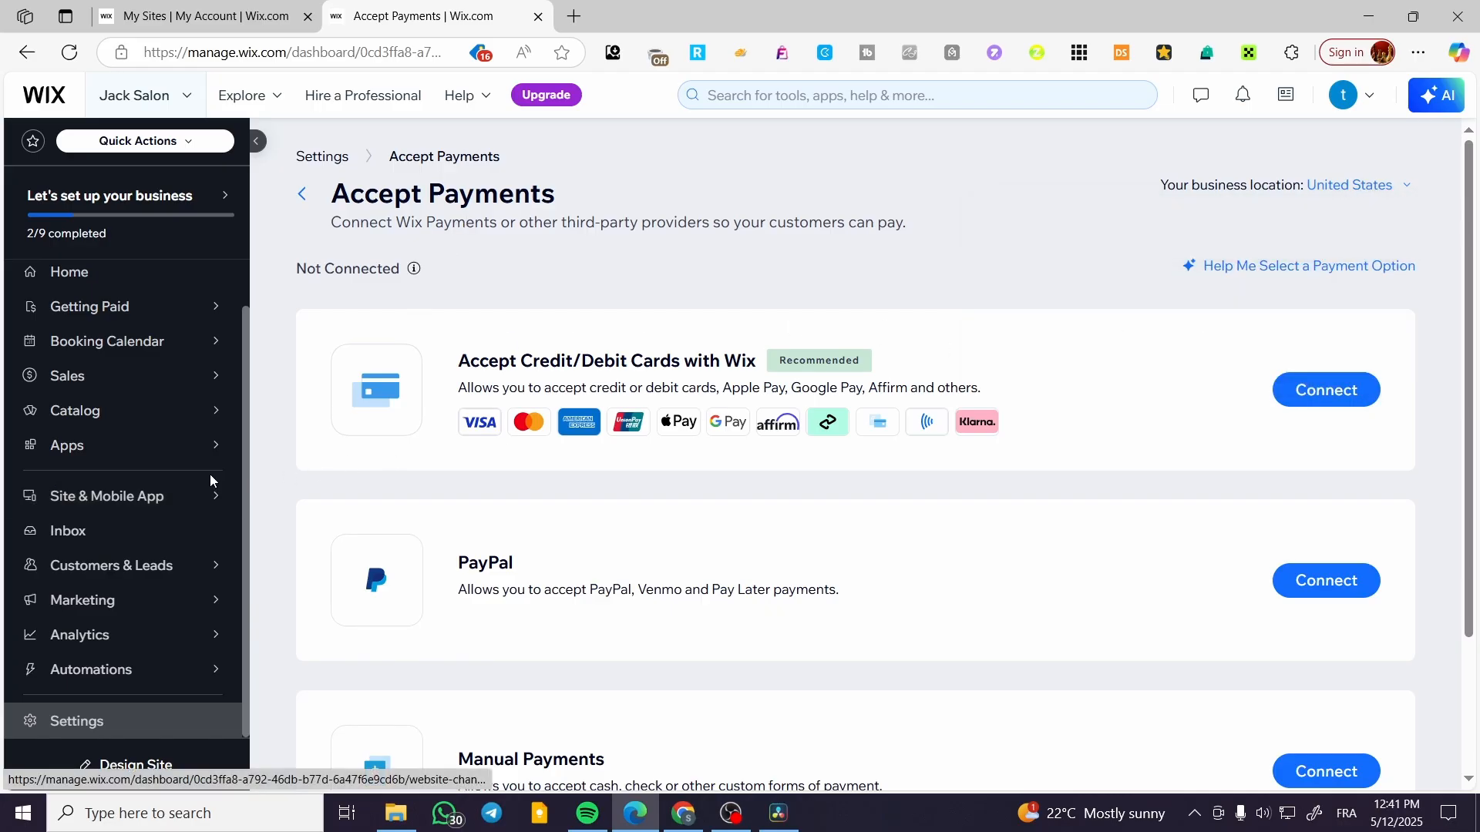
Reopen Accept Payments from the site settings and view the country choices for the business location without changing it.
{"action": "left_click", "coordinate": [83, 732]}
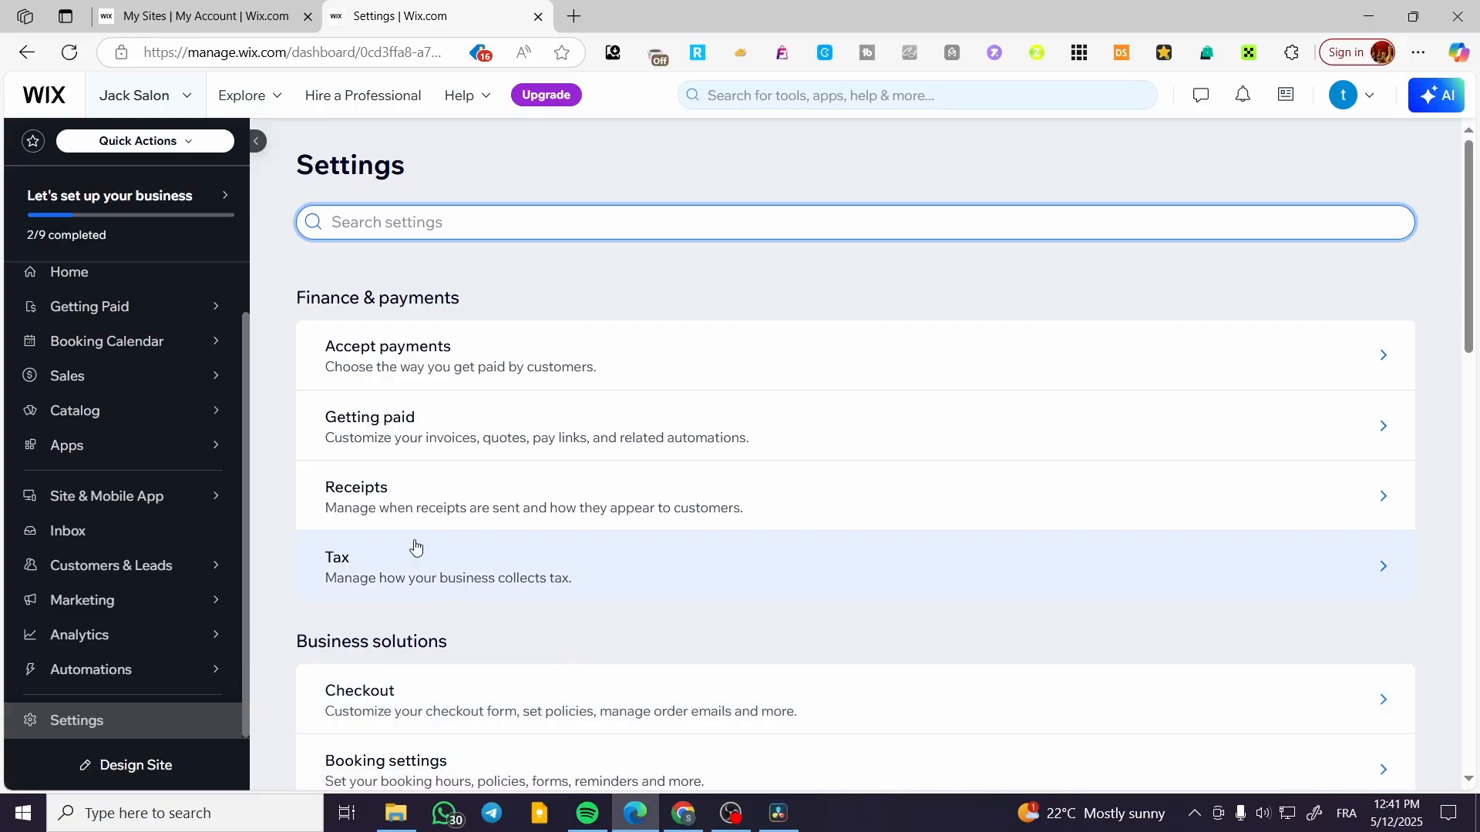
{"action": "left_click", "coordinate": [474, 362]}
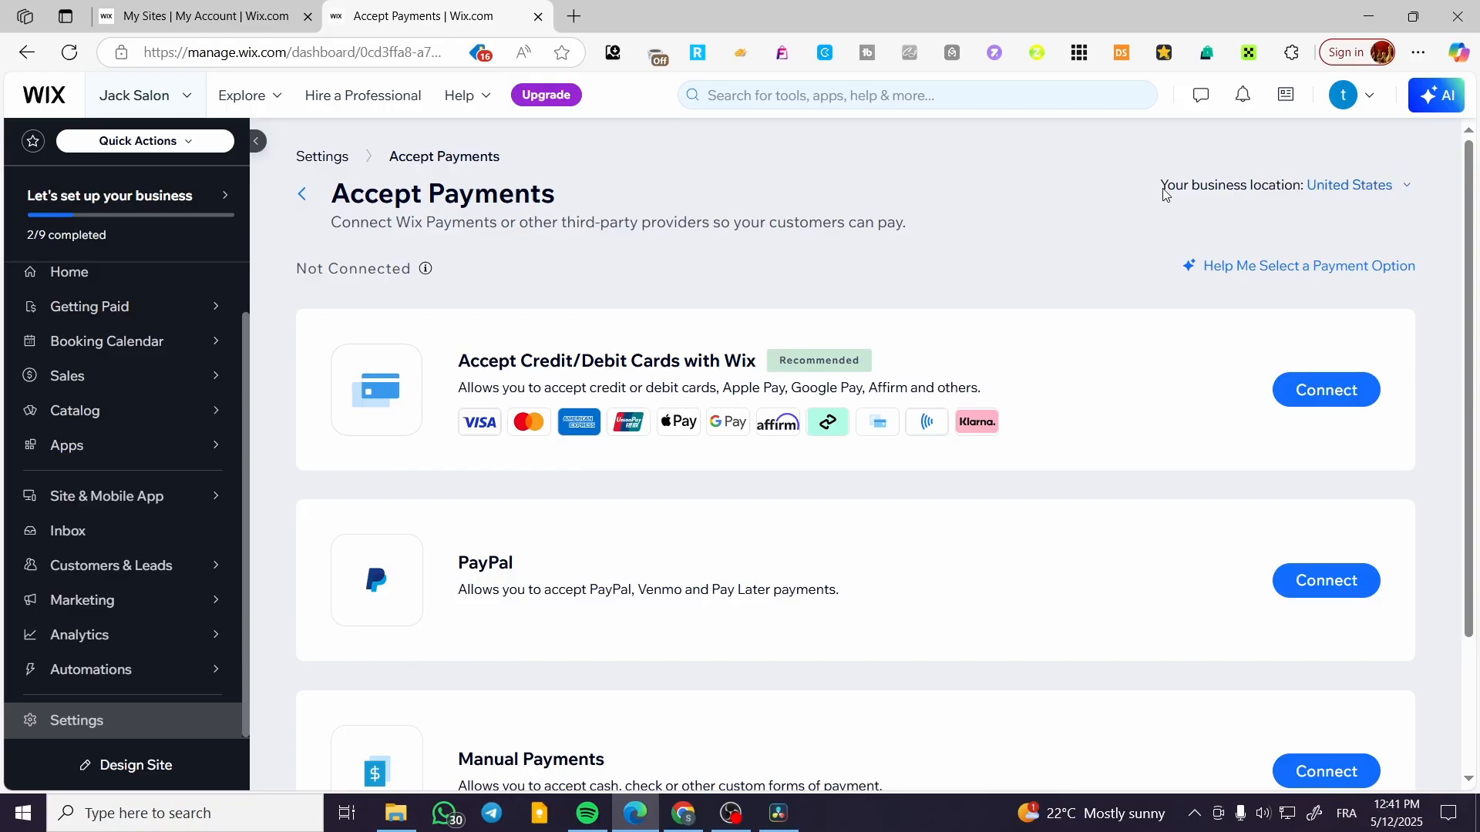
{"action": "left_click_drag", "start_coordinate": [1159, 189], "coordinate": [1373, 196]}
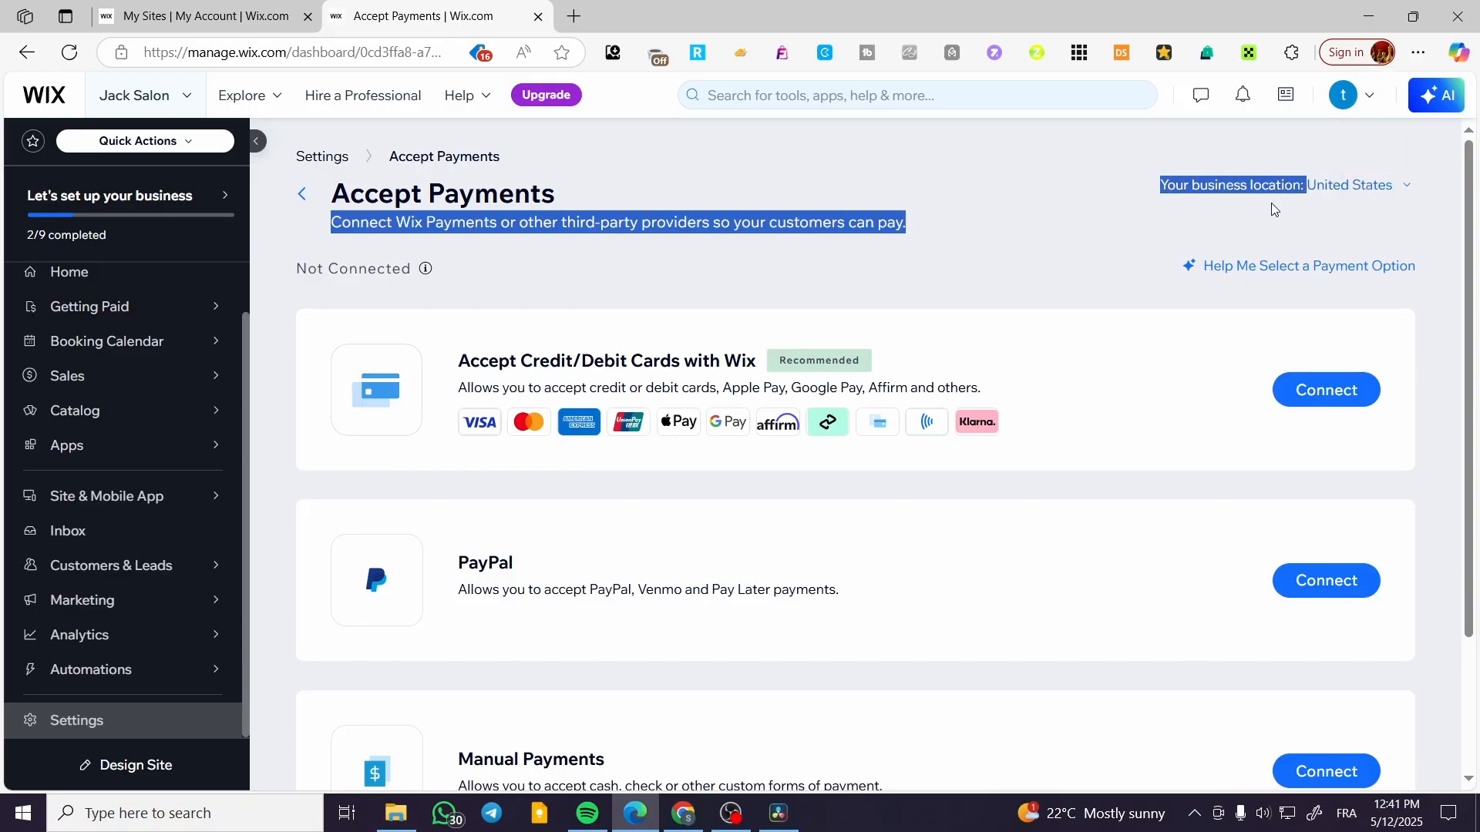
{"action": "left_click", "coordinate": [1404, 188]}
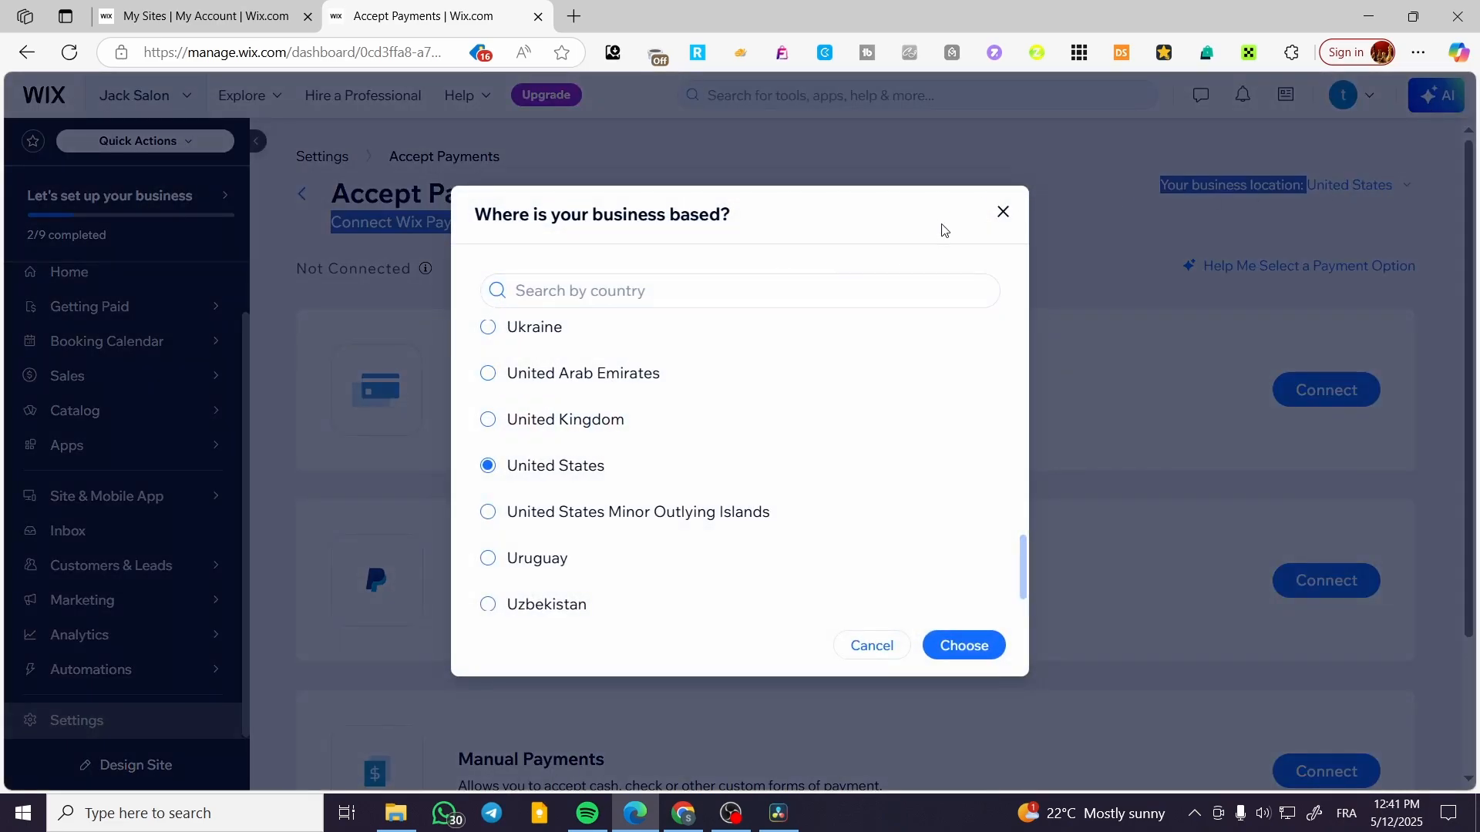
{"action": "left_click", "coordinate": [1002, 211]}
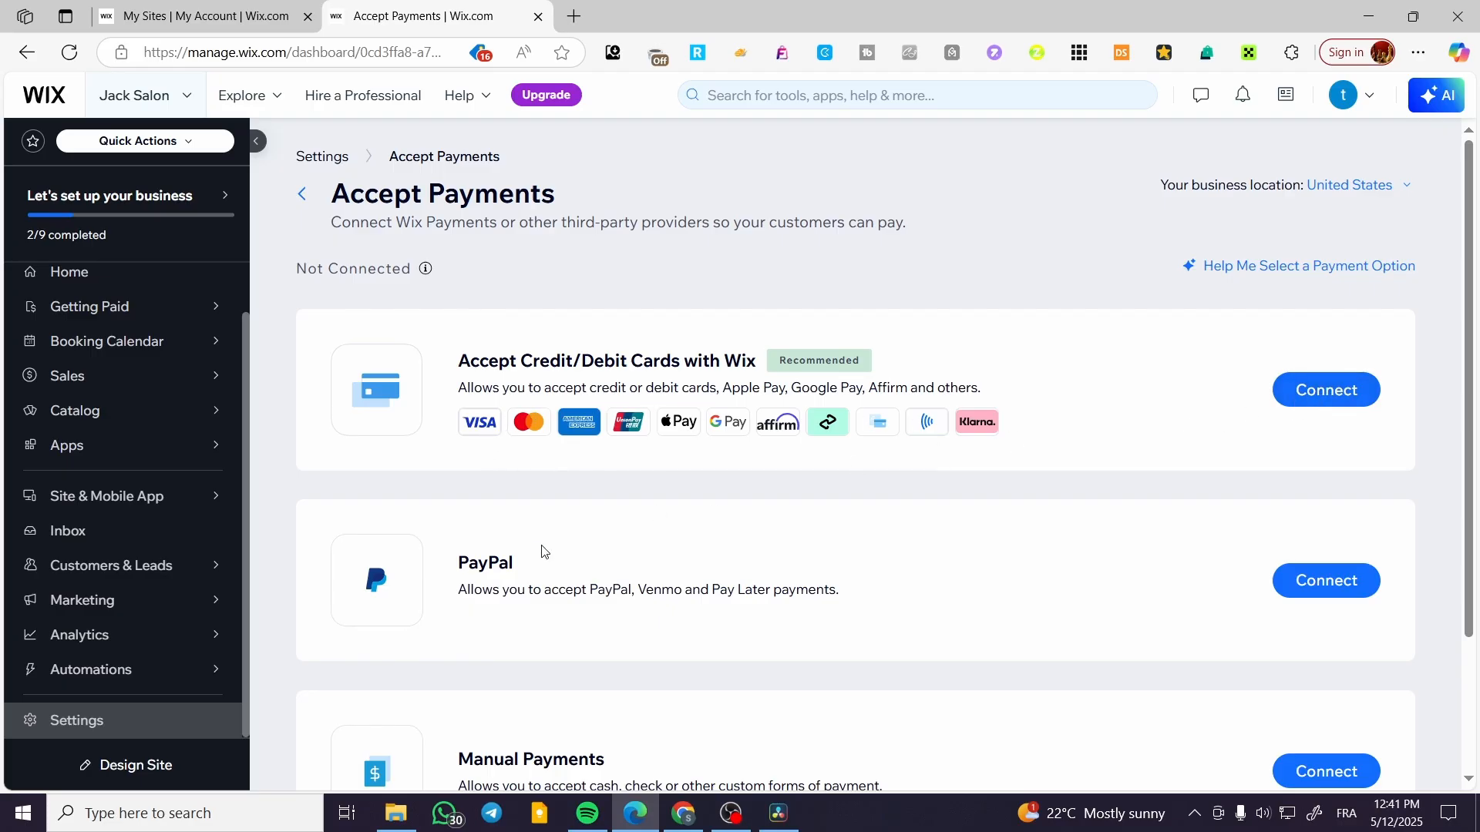
Examine the payment providers offered under Accept Payments and More Payment Options.
{"action": "scroll", "coordinate": [538, 548], "scroll_direction": "down", "scroll_amount": 3}
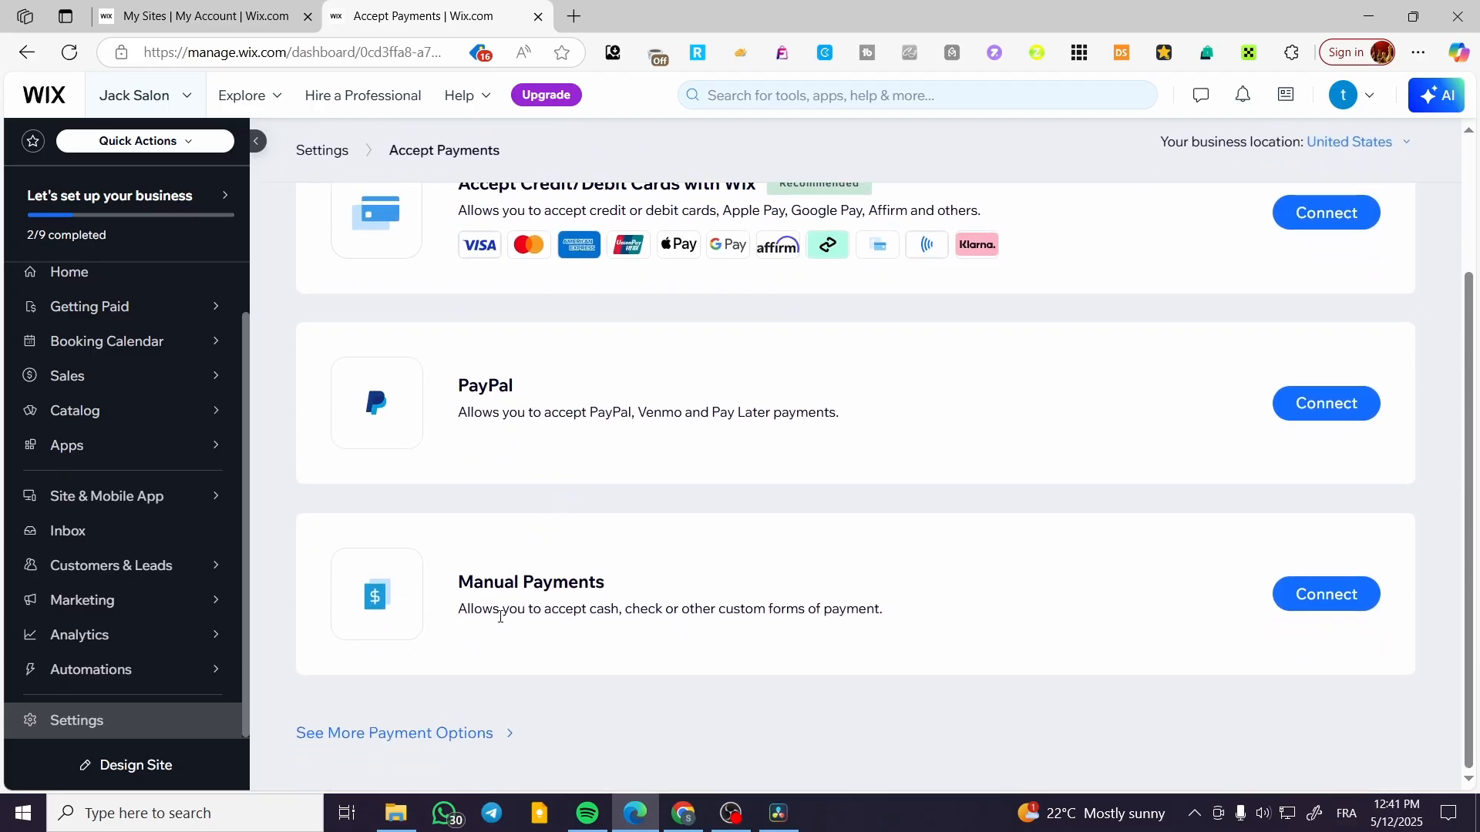
{"action": "left_click", "coordinate": [479, 733]}
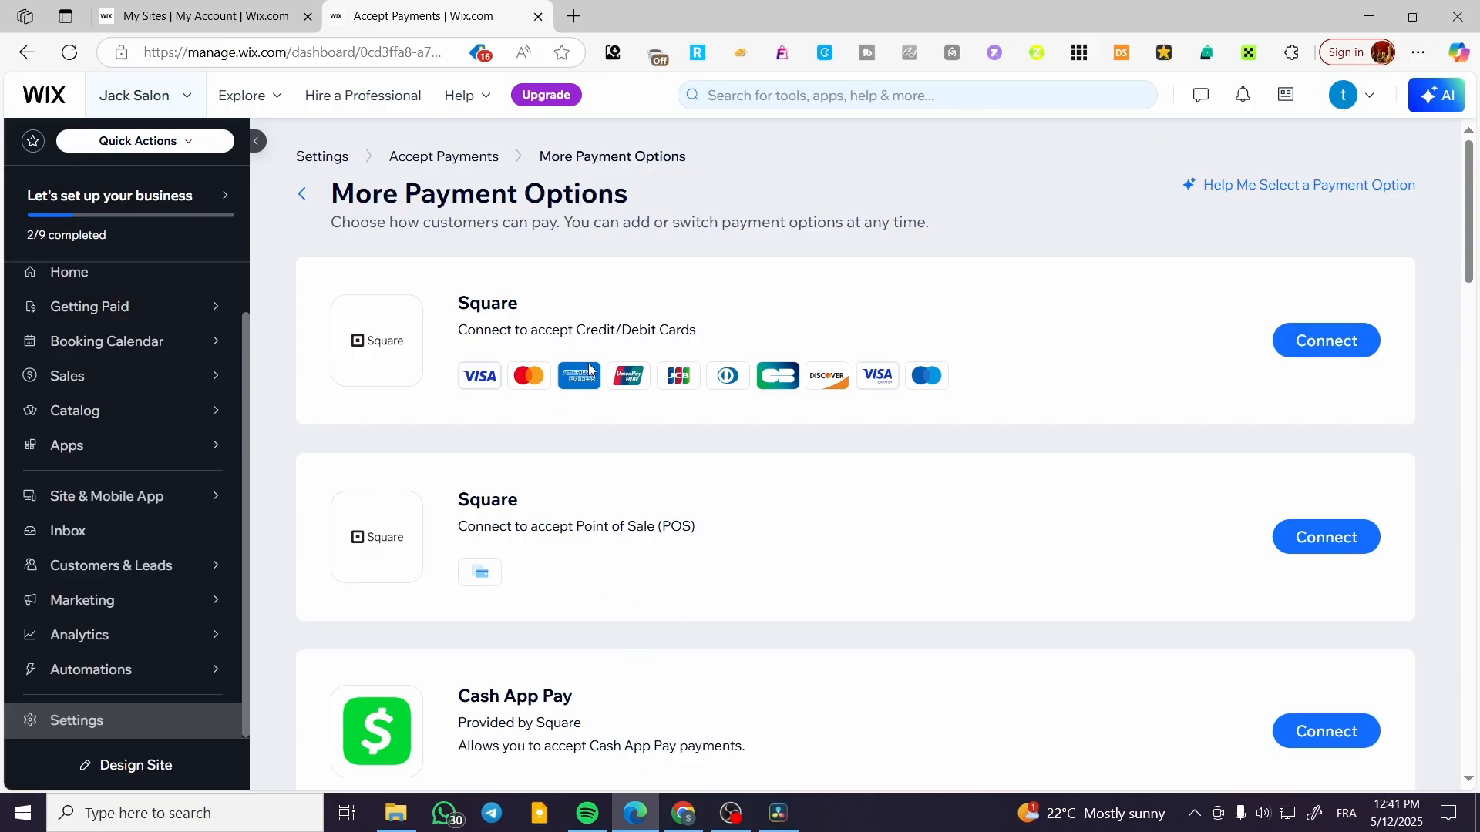
{"action": "scroll", "coordinate": [590, 370], "scroll_direction": "down", "scroll_amount": 3}
{"action": "scroll", "coordinate": [591, 367], "scroll_direction": "up", "scroll_amount": 3}
{"action": "scroll", "coordinate": [584, 319], "scroll_direction": "down", "scroll_amount": 10}
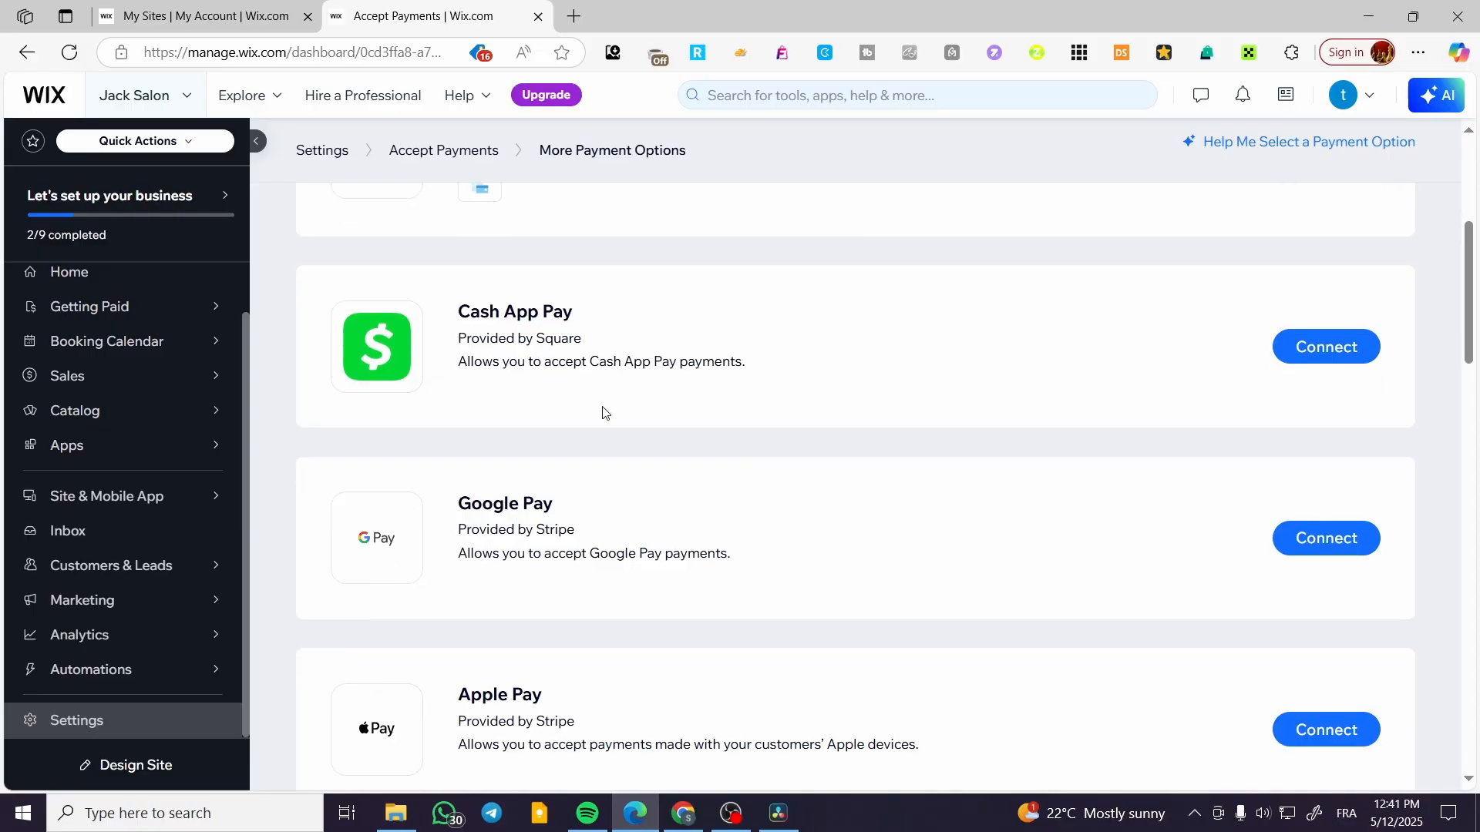
{"action": "scroll", "coordinate": [472, 482], "scroll_direction": "down", "scroll_amount": 6}
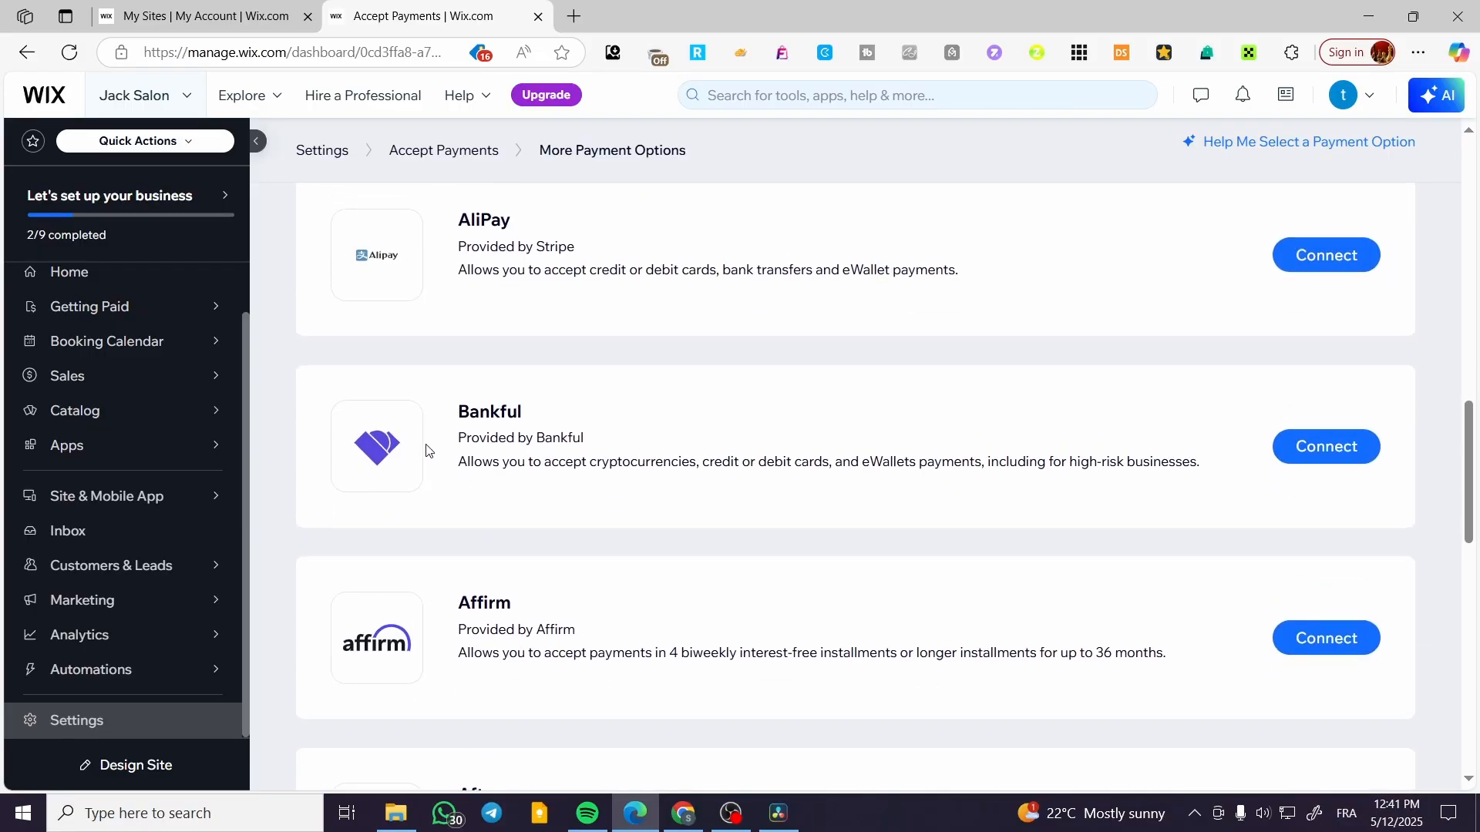
{"action": "scroll", "coordinate": [423, 452], "scroll_direction": "up", "scroll_amount": 6}
{"action": "scroll", "coordinate": [100, 549], "scroll_direction": "up", "scroll_amount": 2}
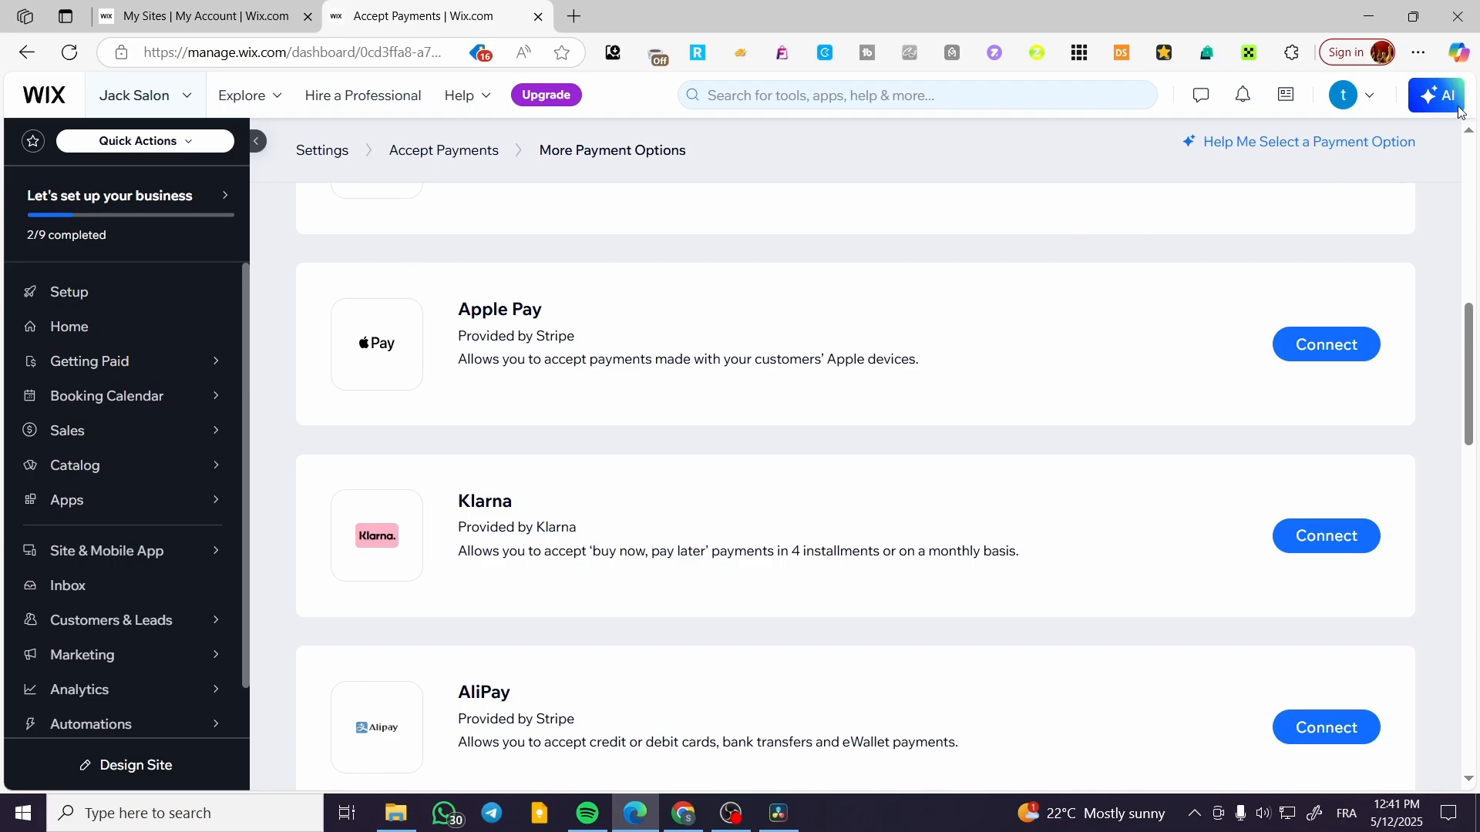
{"action": "scroll", "coordinate": [1278, 518], "scroll_direction": "up", "scroll_amount": 10}
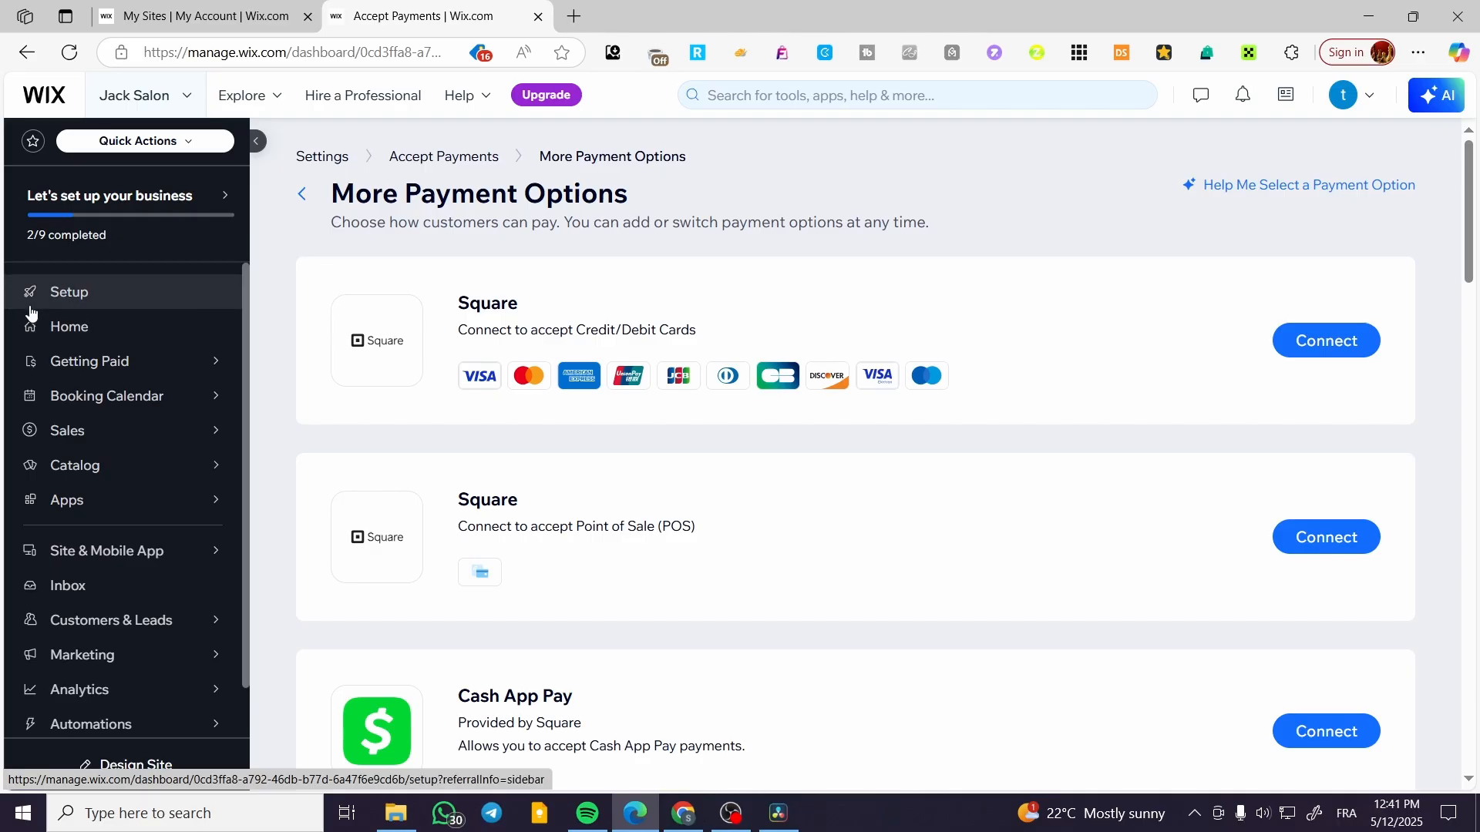
Go to the site setup and choose to design the website by customizing a template.
{"action": "left_click", "coordinate": [54, 300]}
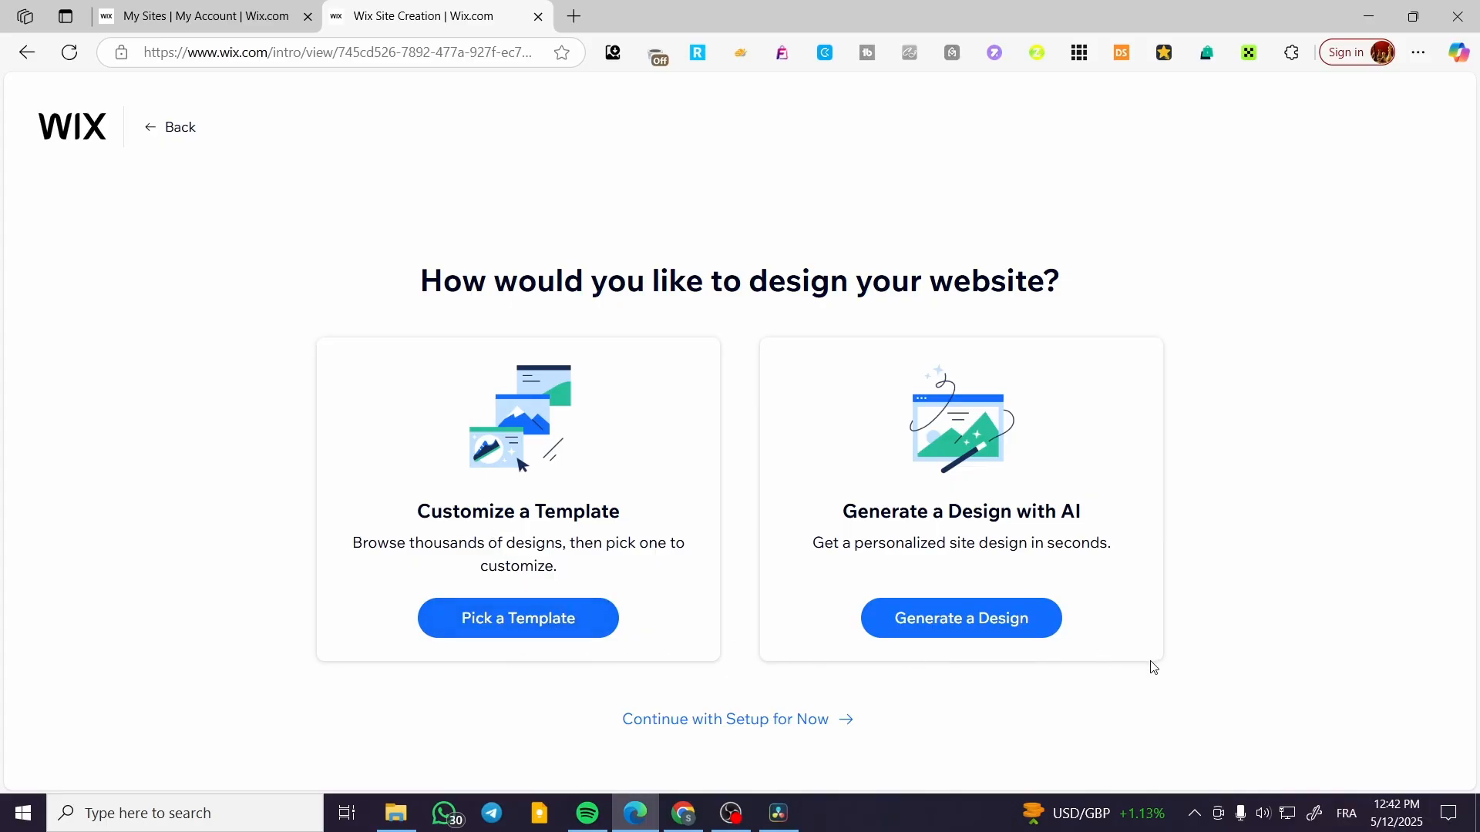
{"action": "left_click", "coordinate": [531, 628]}
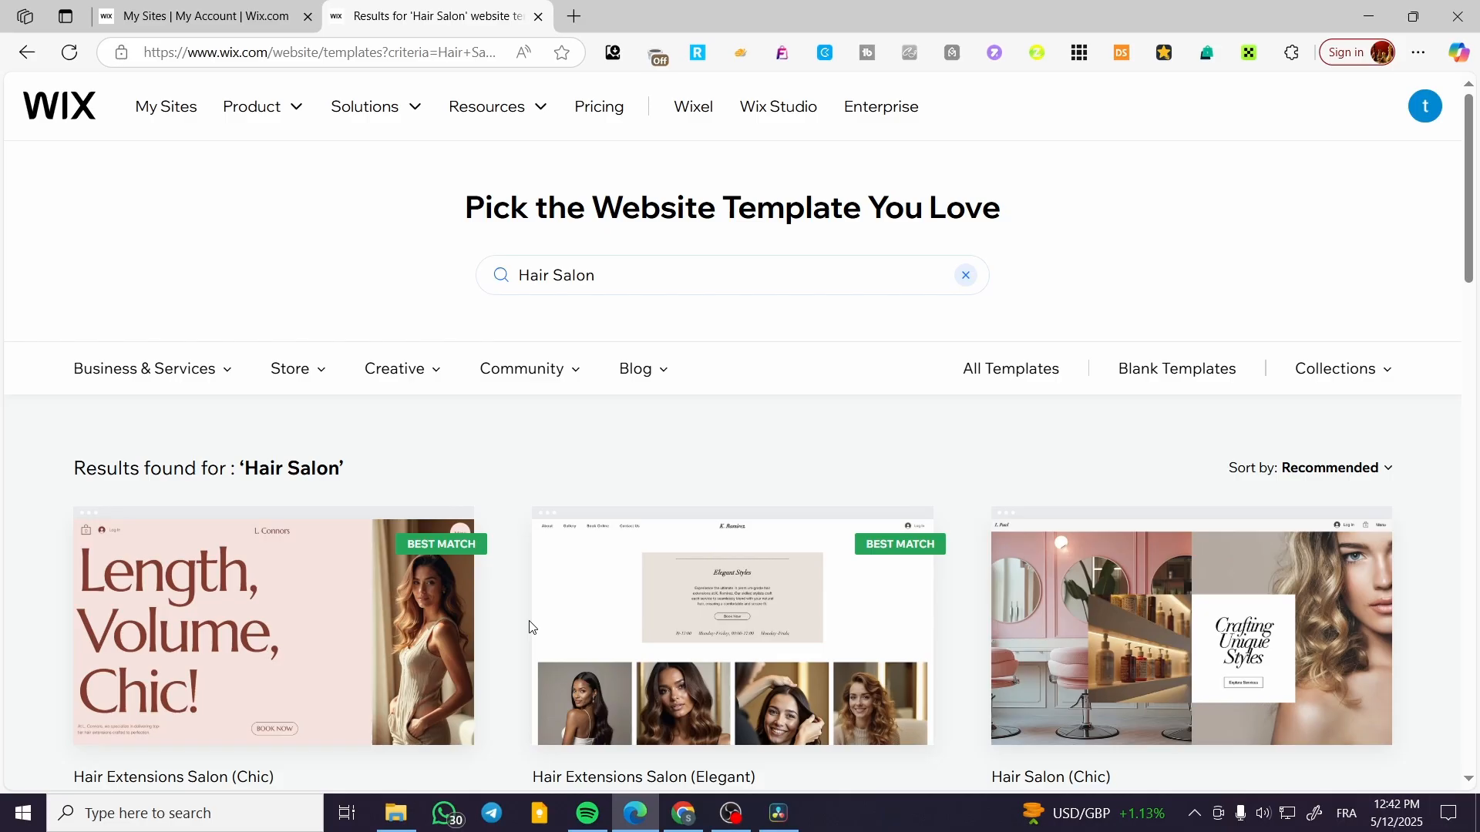
Examine the first page of Hair Salon website templates to compare the available designs.
{"action": "scroll", "coordinate": [841, 464], "scroll_direction": "down", "scroll_amount": 3}
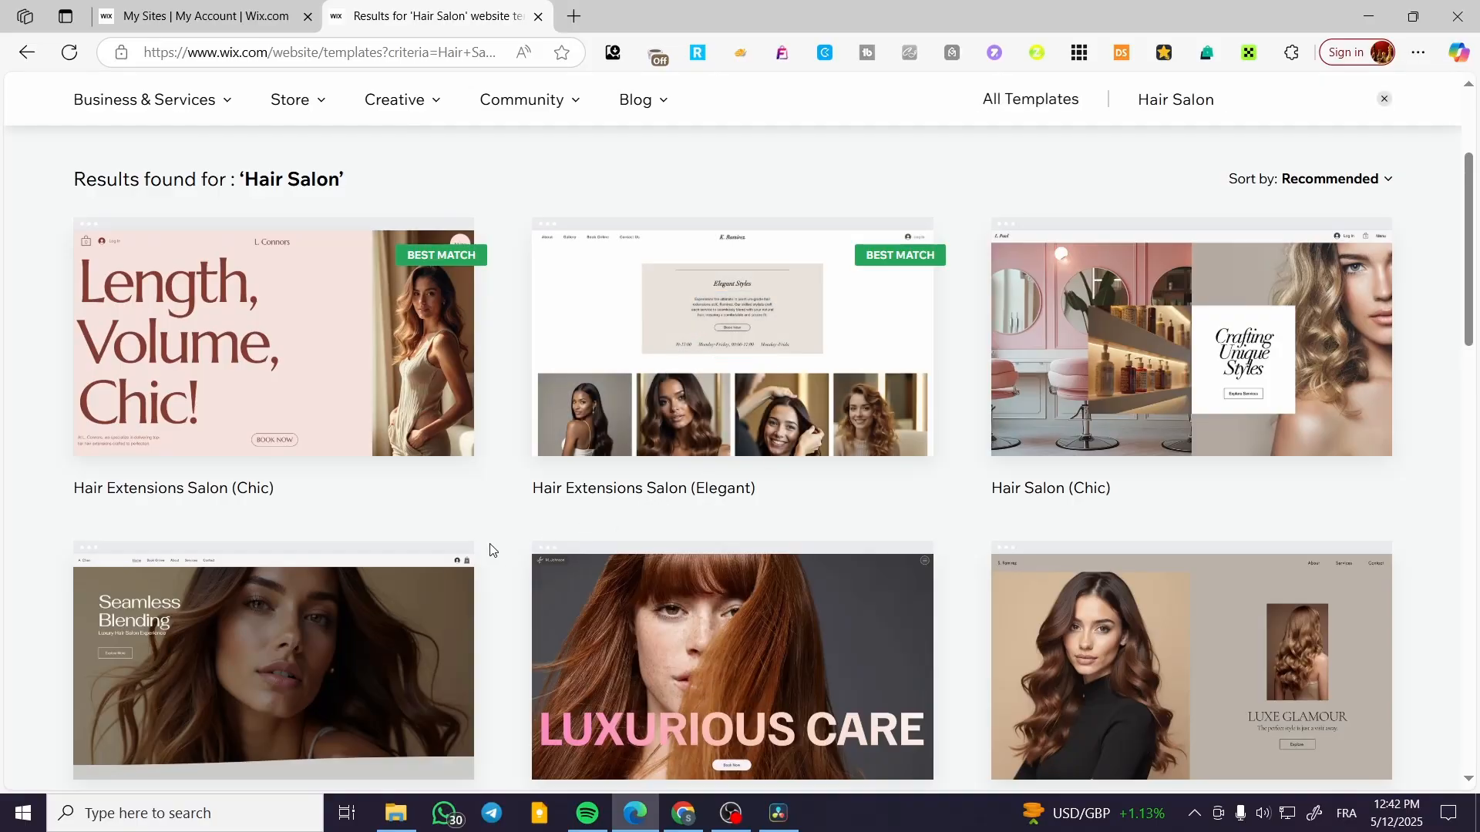
{"action": "scroll", "coordinate": [271, 502], "scroll_direction": "up", "scroll_amount": 3}
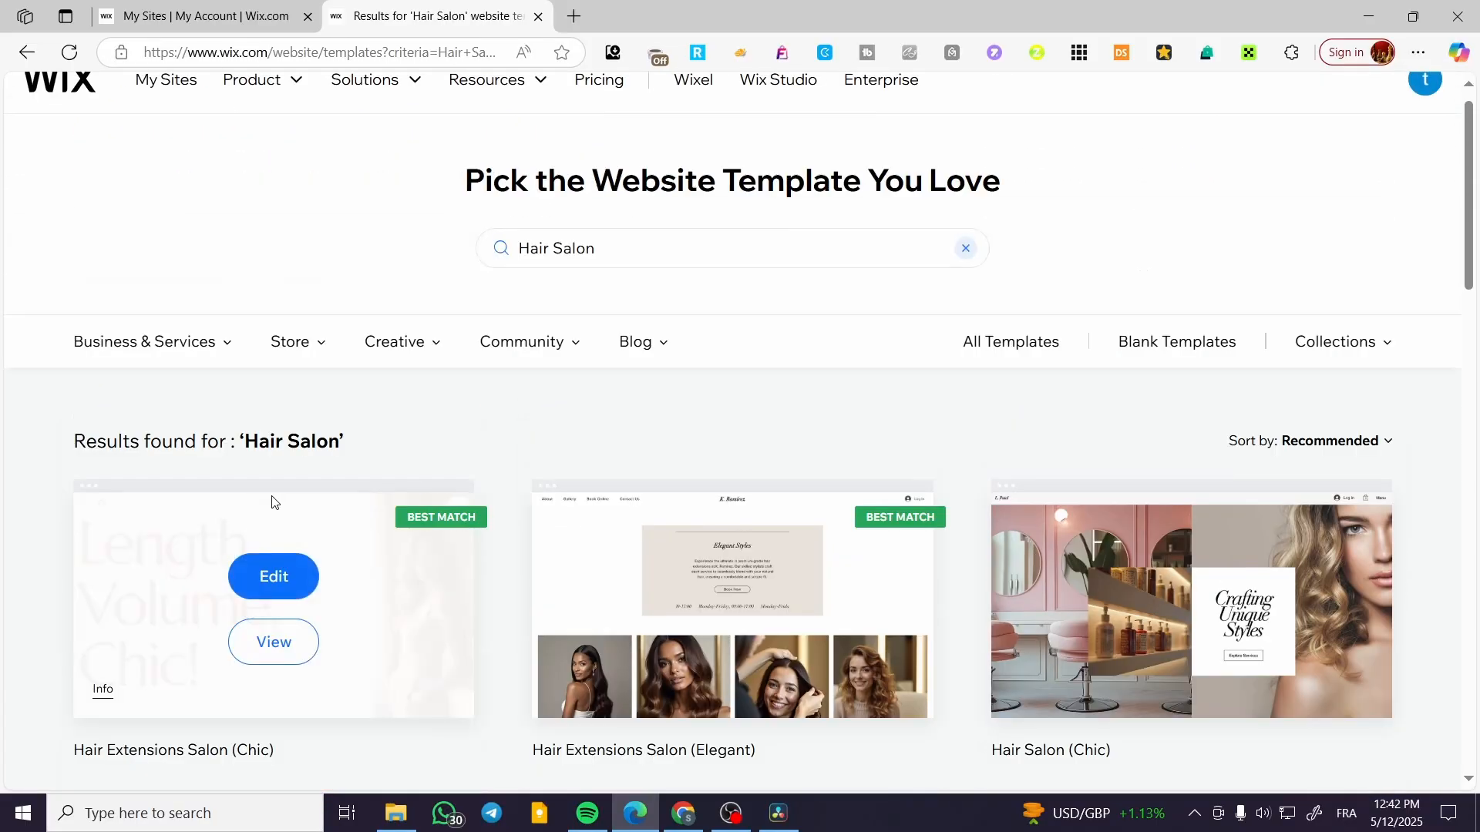
{"action": "scroll", "coordinate": [727, 446], "scroll_direction": "down", "scroll_amount": 3}
{"action": "scroll", "coordinate": [1054, 468], "scroll_direction": "down", "scroll_amount": 7}
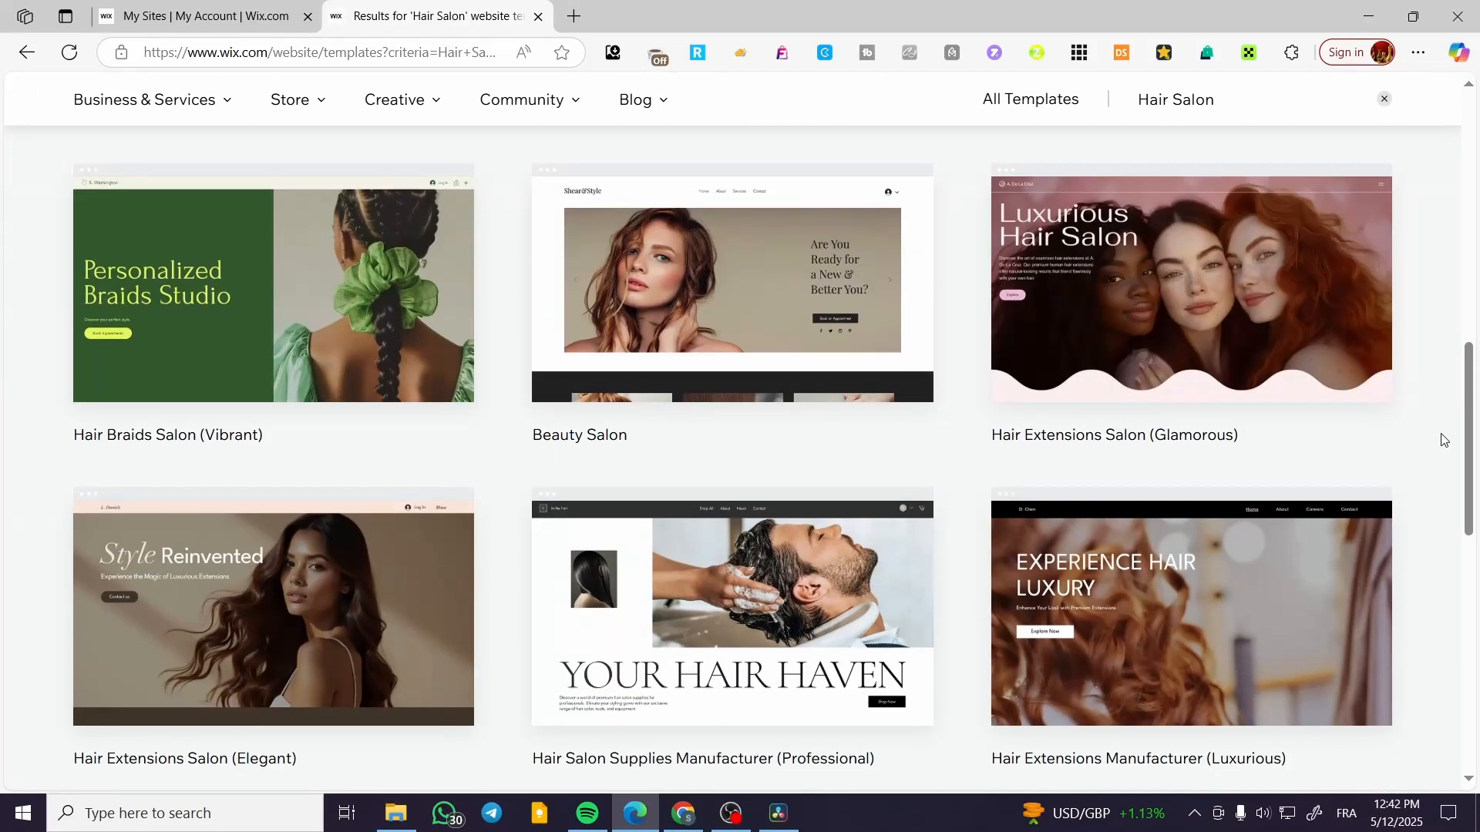
{"action": "scroll", "coordinate": [1415, 434], "scroll_direction": "down", "scroll_amount": 4}
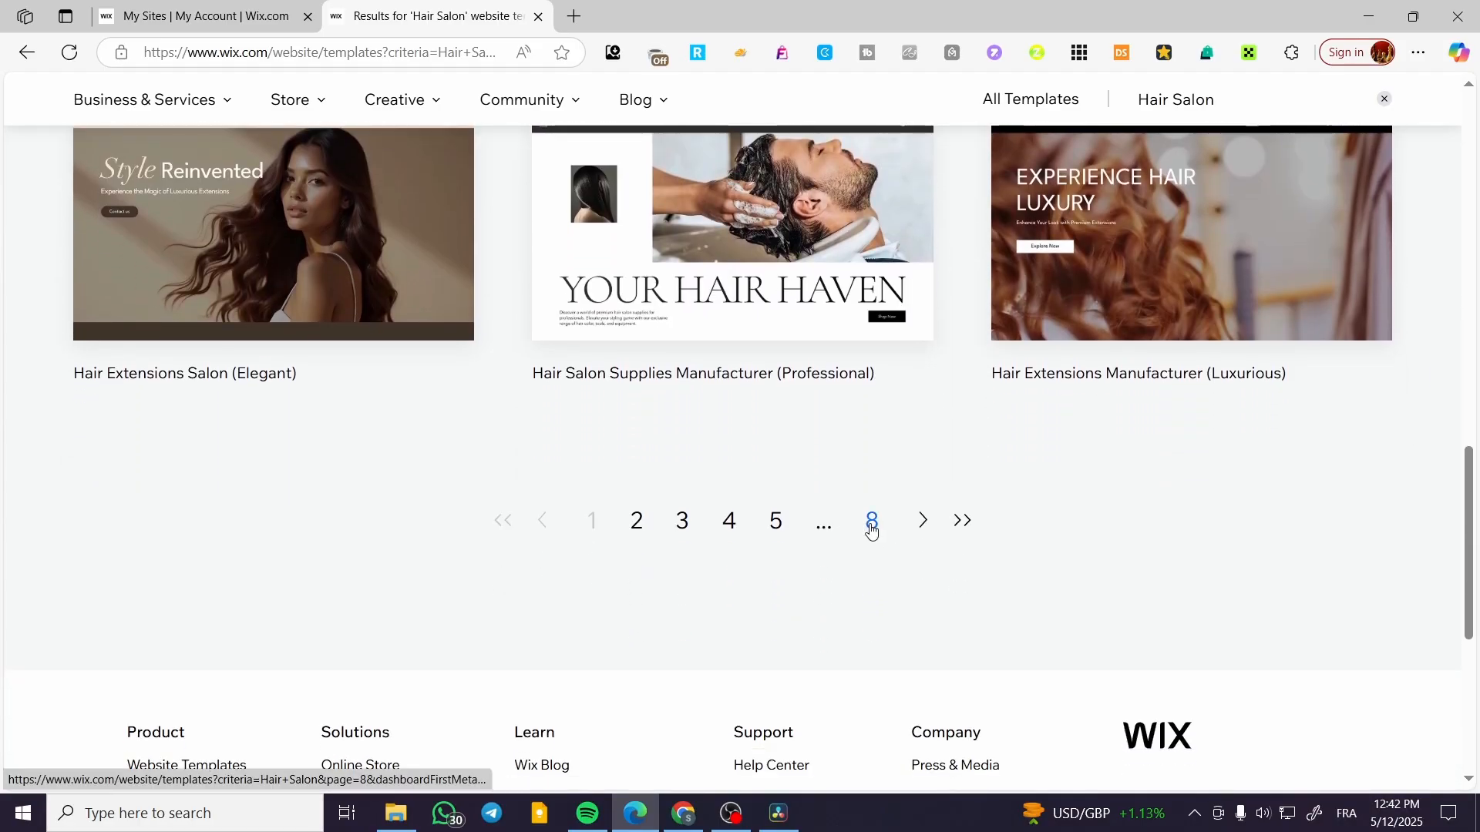
{"action": "scroll", "coordinate": [871, 532], "scroll_direction": "up", "scroll_amount": 7}
{"action": "scroll", "coordinate": [806, 515], "scroll_direction": "up", "scroll_amount": 3}
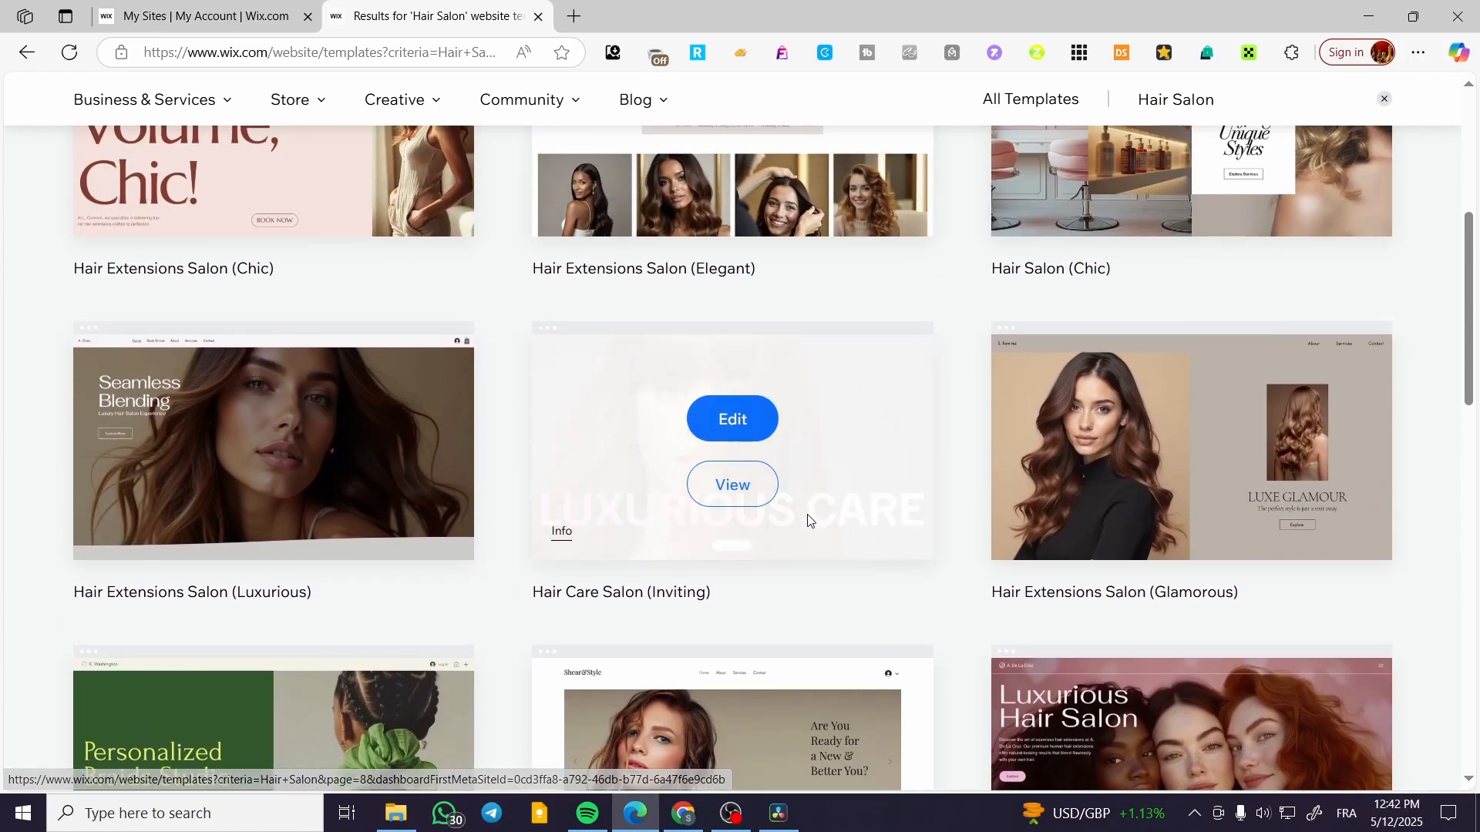
{"action": "scroll", "coordinate": [1133, 484], "scroll_direction": "up", "scroll_amount": 6}
{"action": "scroll", "coordinate": [1136, 480], "scroll_direction": "down", "scroll_amount": 10}
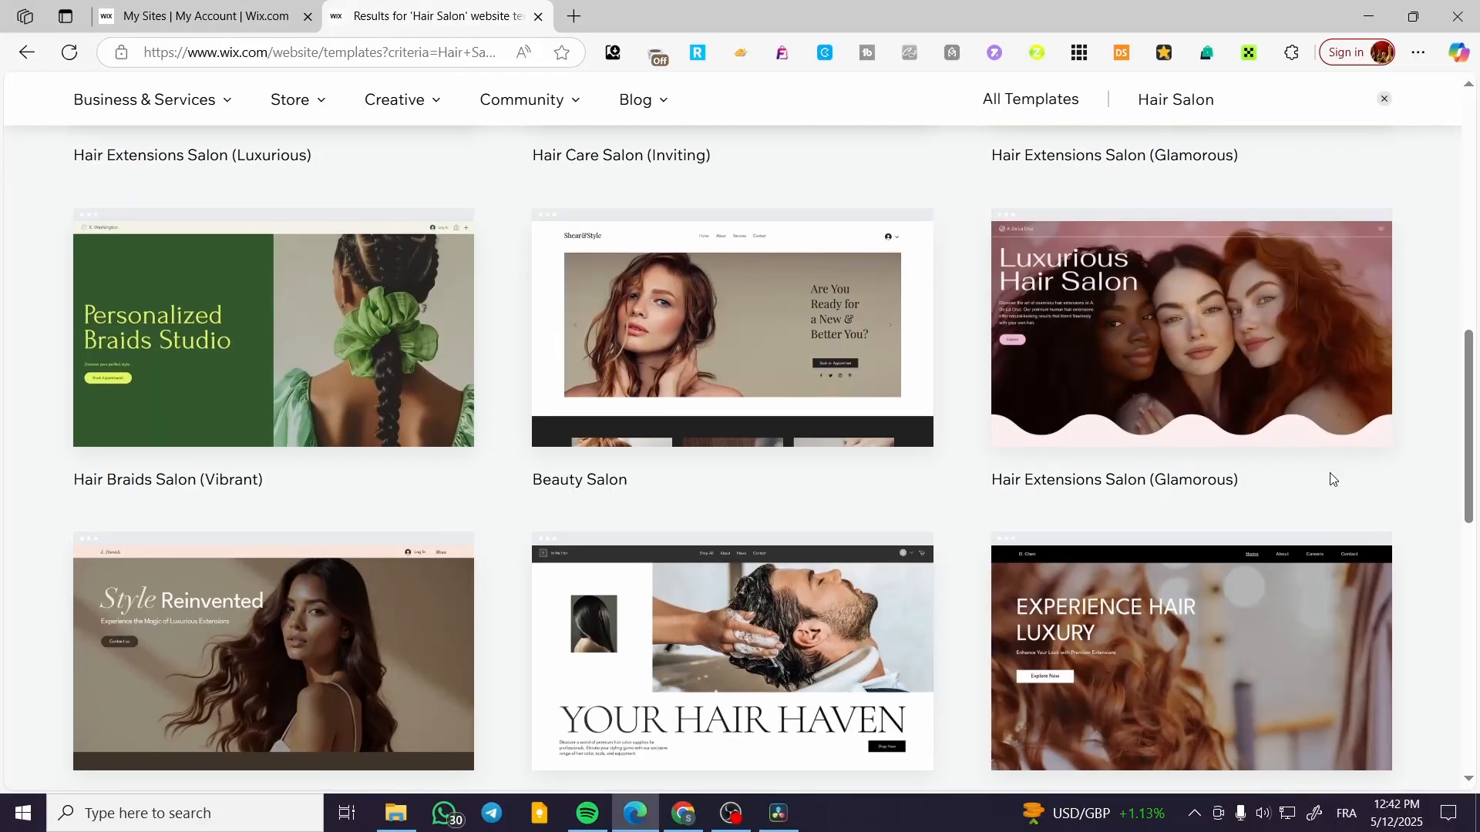
{"action": "scroll", "coordinate": [1331, 475], "scroll_direction": "down", "scroll_amount": 10}
{"action": "scroll", "coordinate": [1330, 474], "scroll_direction": "up", "scroll_amount": 15}
{"action": "scroll", "coordinate": [1332, 478], "scroll_direction": "up", "scroll_amount": 1}
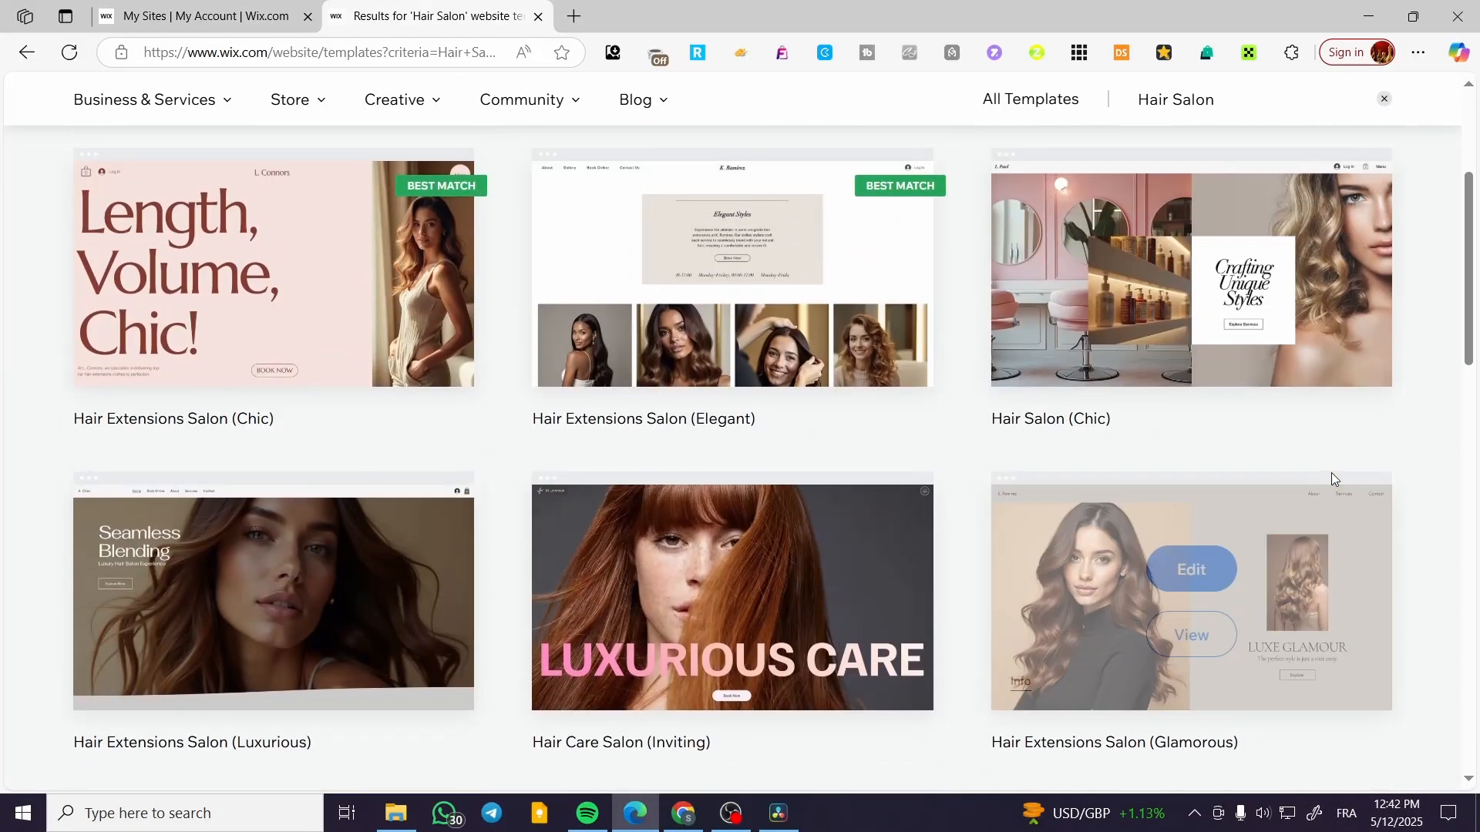
{"action": "scroll", "coordinate": [1394, 457], "scroll_direction": "up", "scroll_amount": 4}
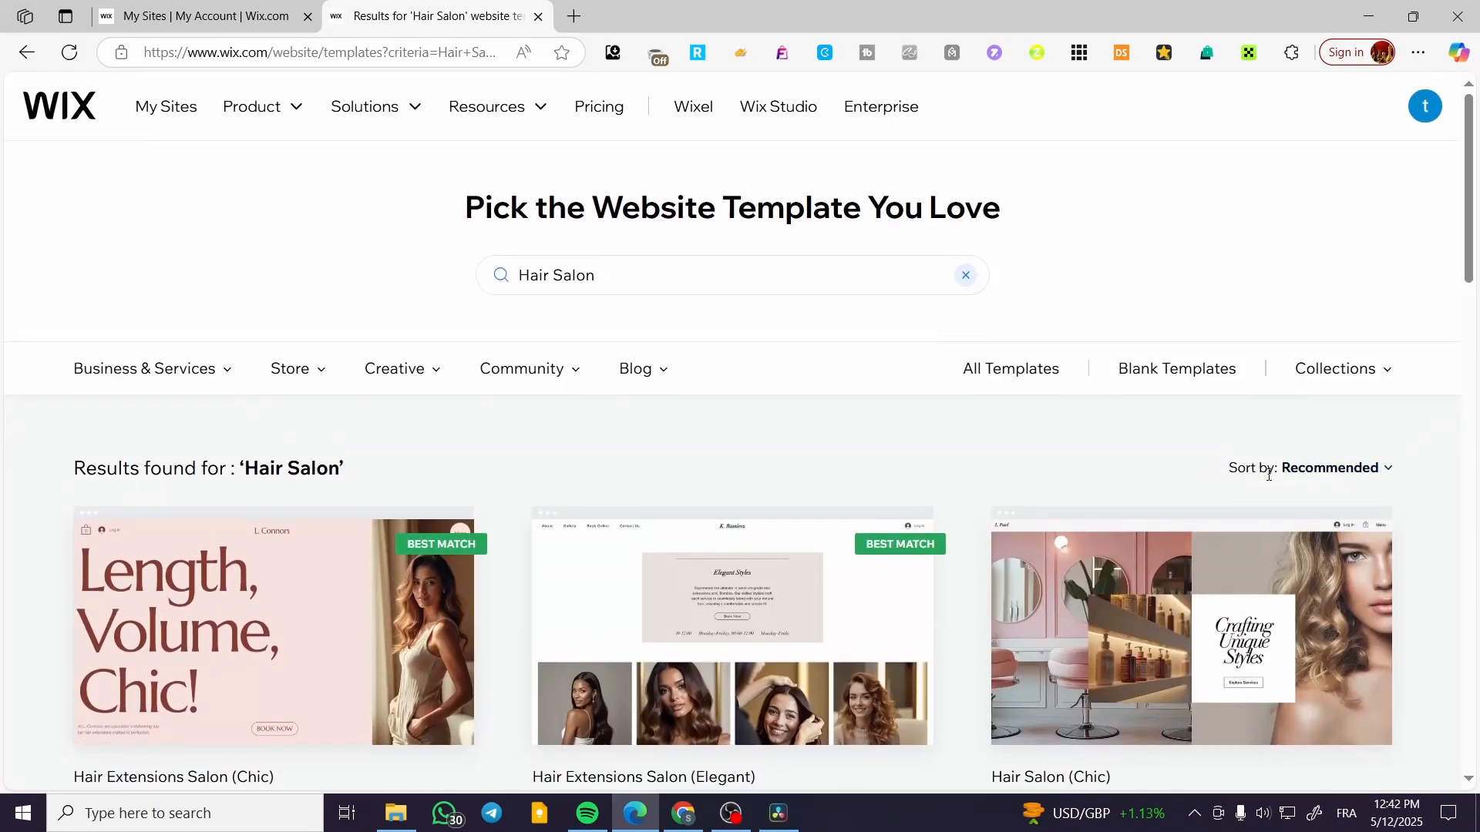
Preview the Hair Salon (Chic) template and compare its mobile and desktop views.
{"action": "scroll", "coordinate": [403, 522], "scroll_direction": "down", "scroll_amount": 5}
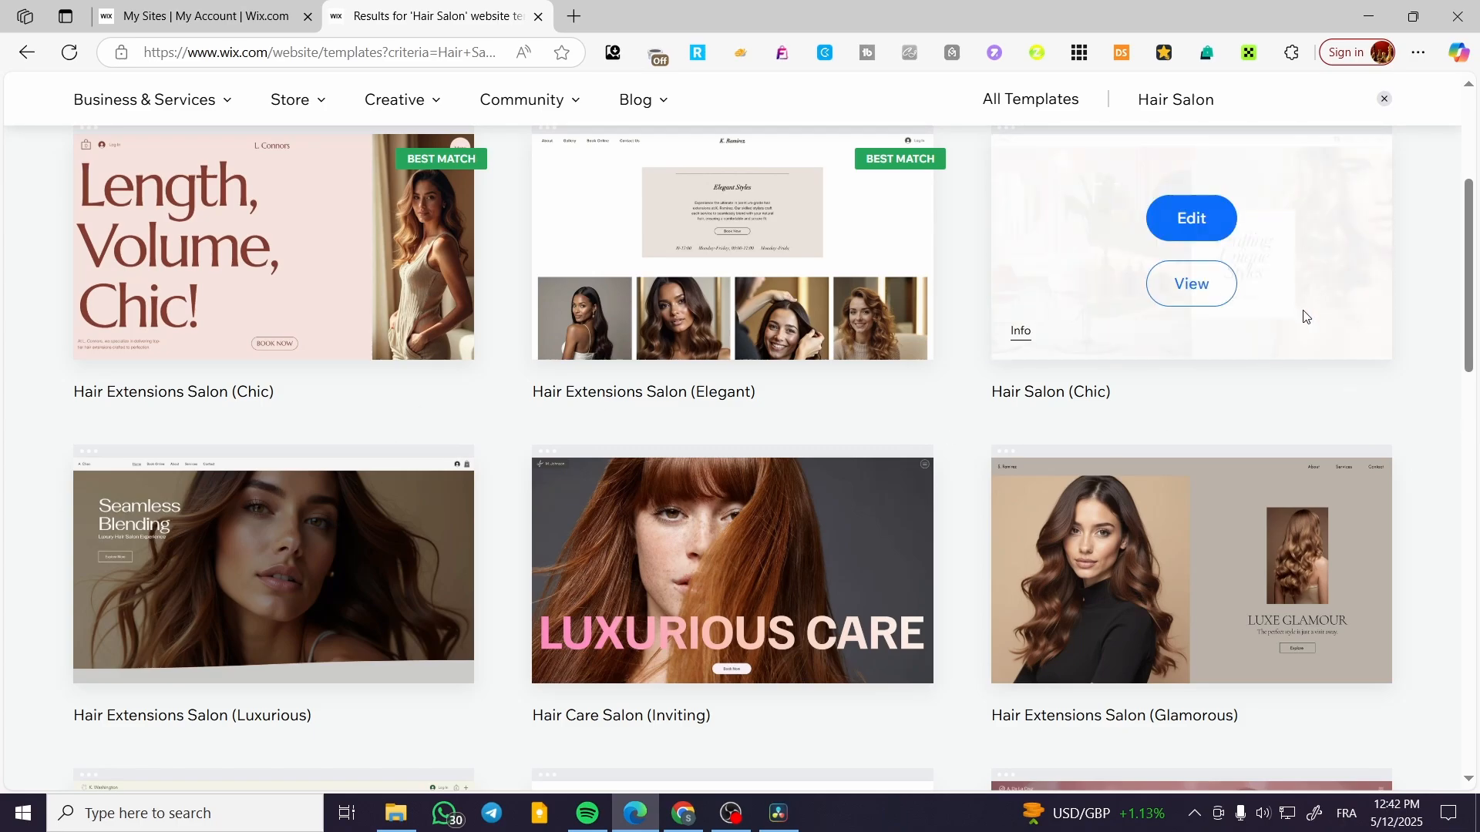
{"action": "left_click", "coordinate": [1210, 287]}
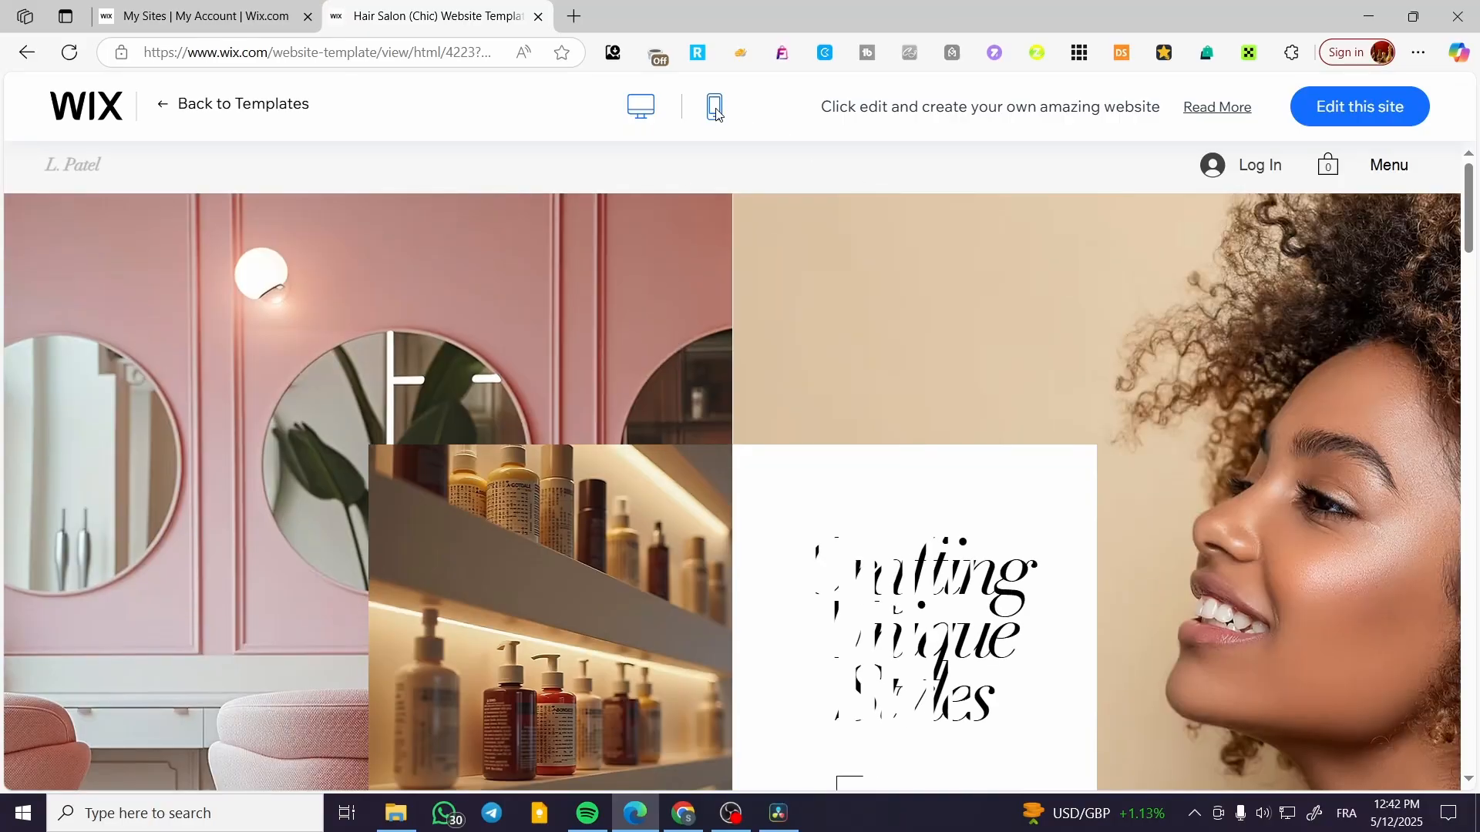
{"action": "left_click", "coordinate": [703, 113]}
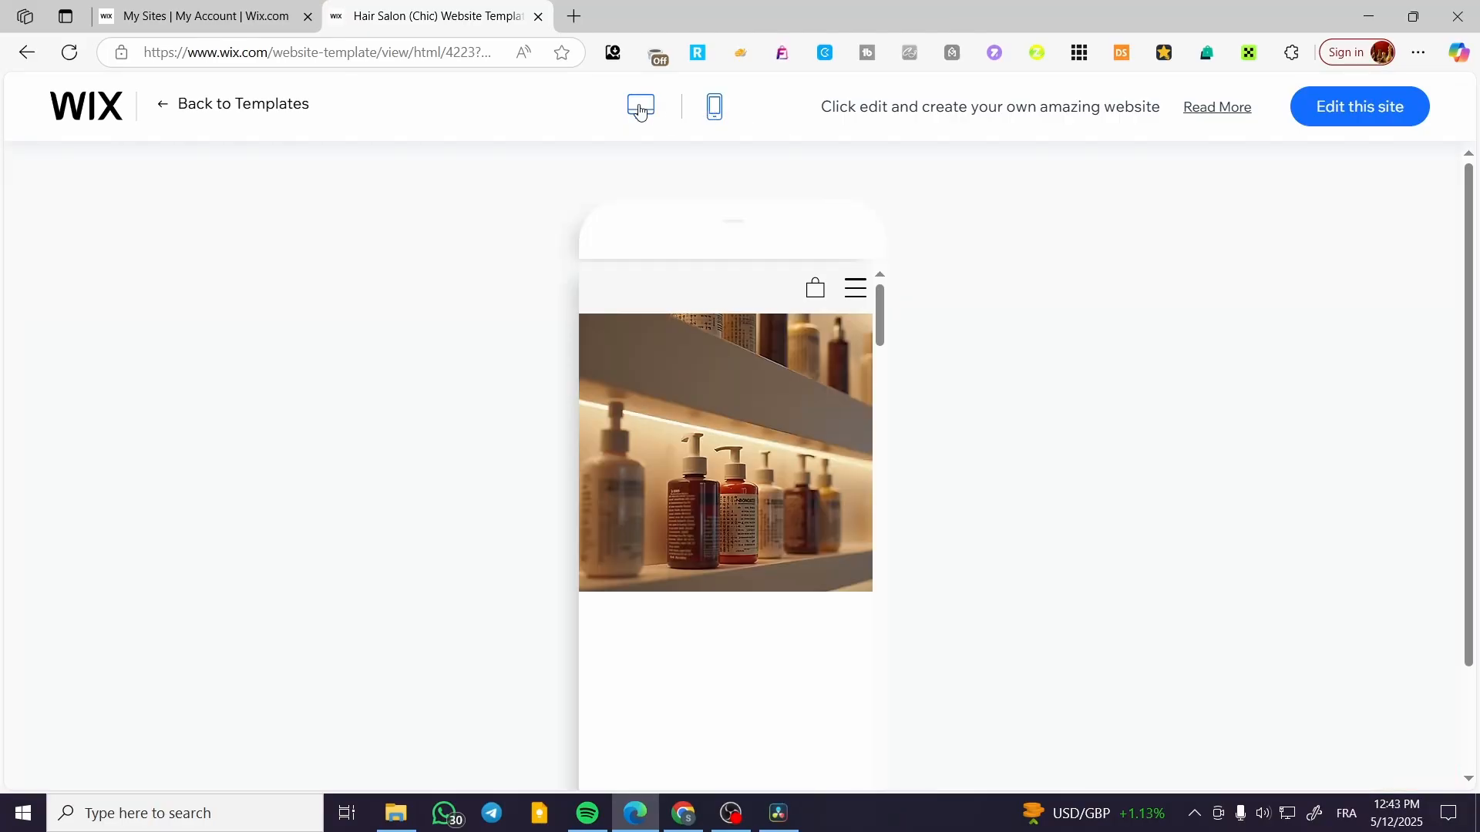
{"action": "left_click", "coordinate": [639, 111]}
Examine the template's desktop home page from the About Us section to the contact form and footer.
{"action": "scroll", "coordinate": [756, 264], "scroll_direction": "down", "scroll_amount": 10}
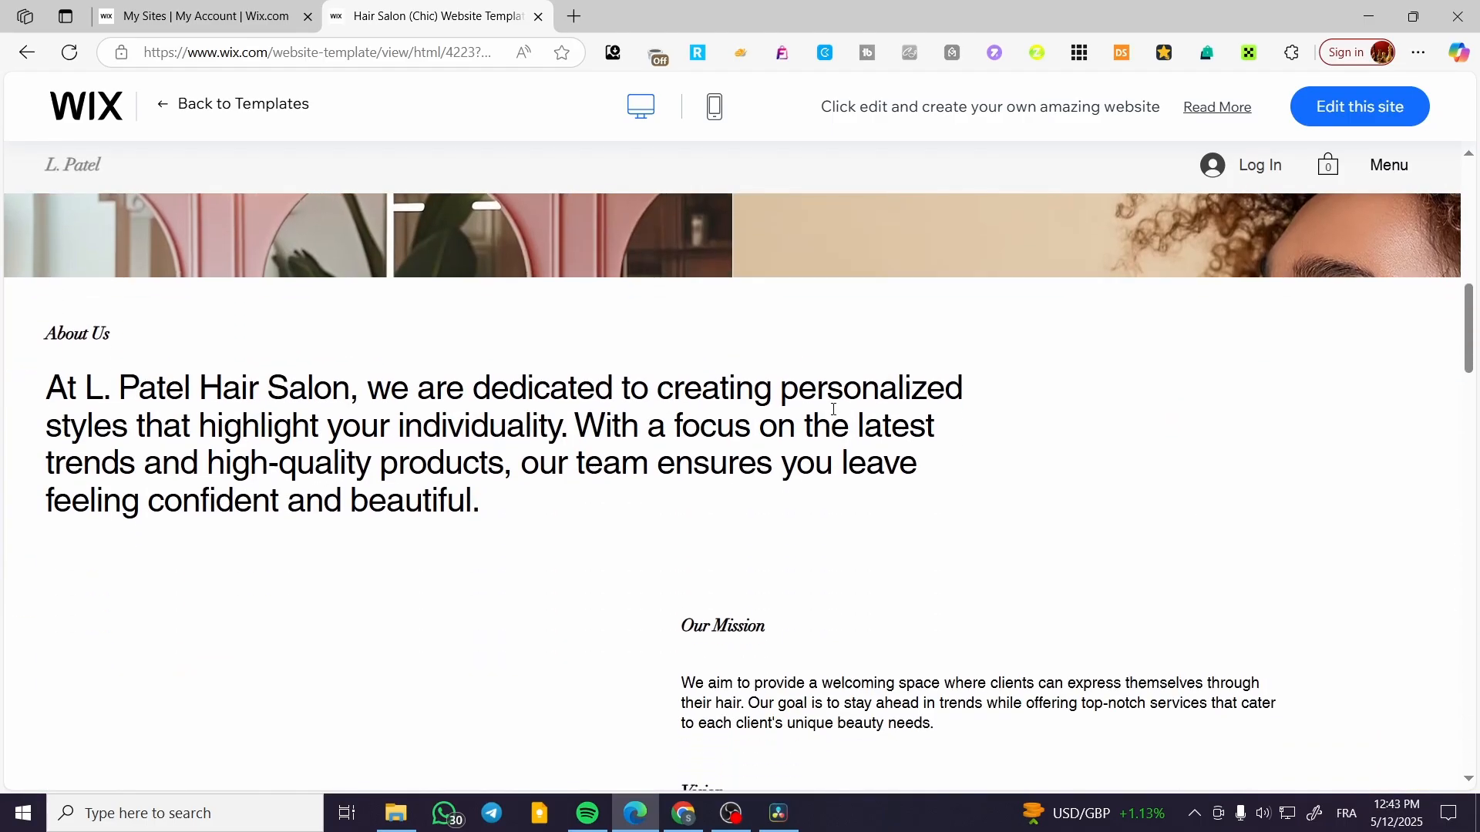
{"action": "scroll", "coordinate": [831, 389], "scroll_direction": "down", "scroll_amount": 15}
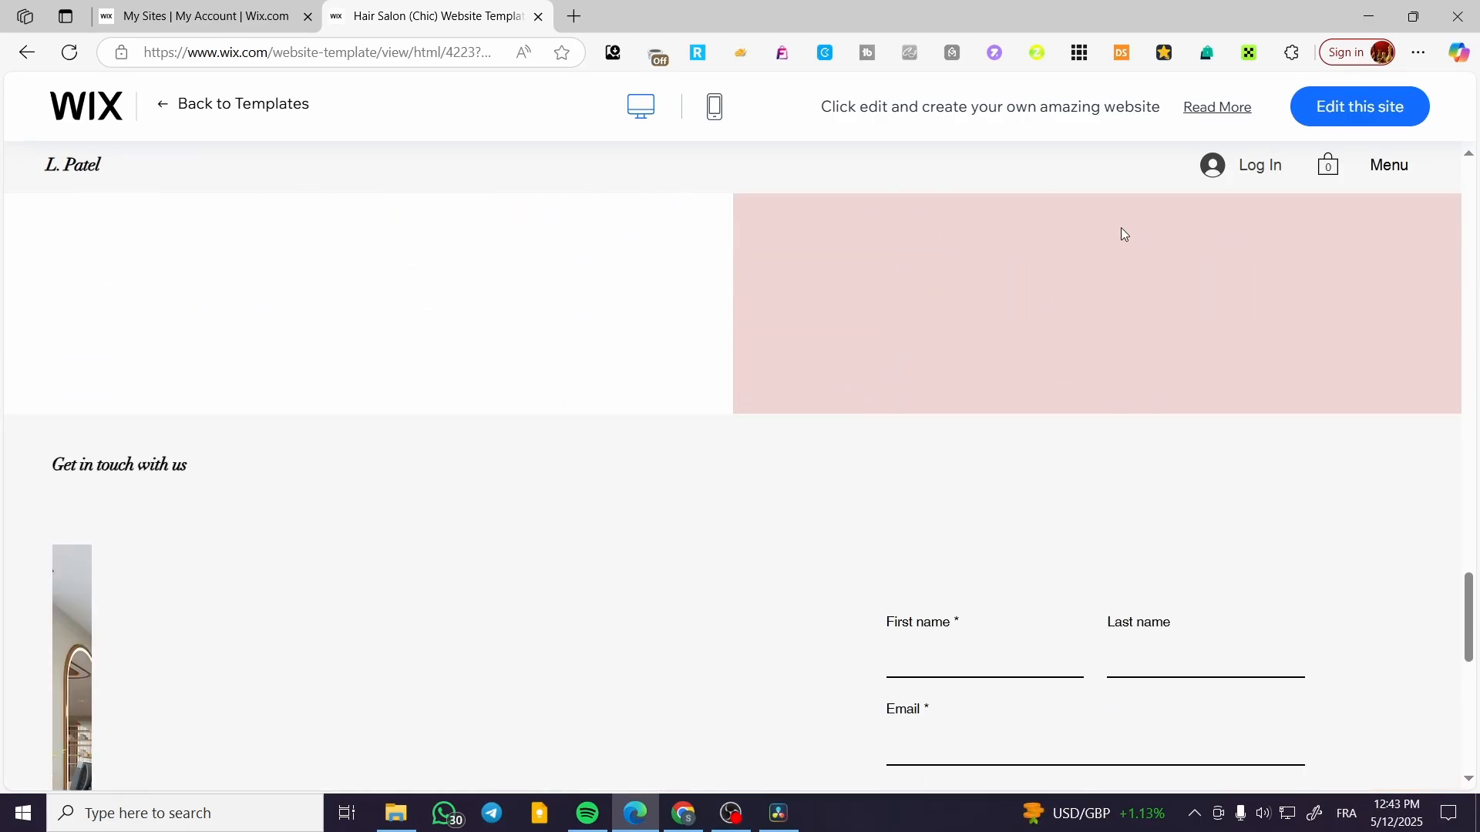
{"action": "scroll", "coordinate": [830, 459], "scroll_direction": "down", "scroll_amount": 3}
{"action": "scroll", "coordinate": [1014, 462], "scroll_direction": "down", "scroll_amount": 5}
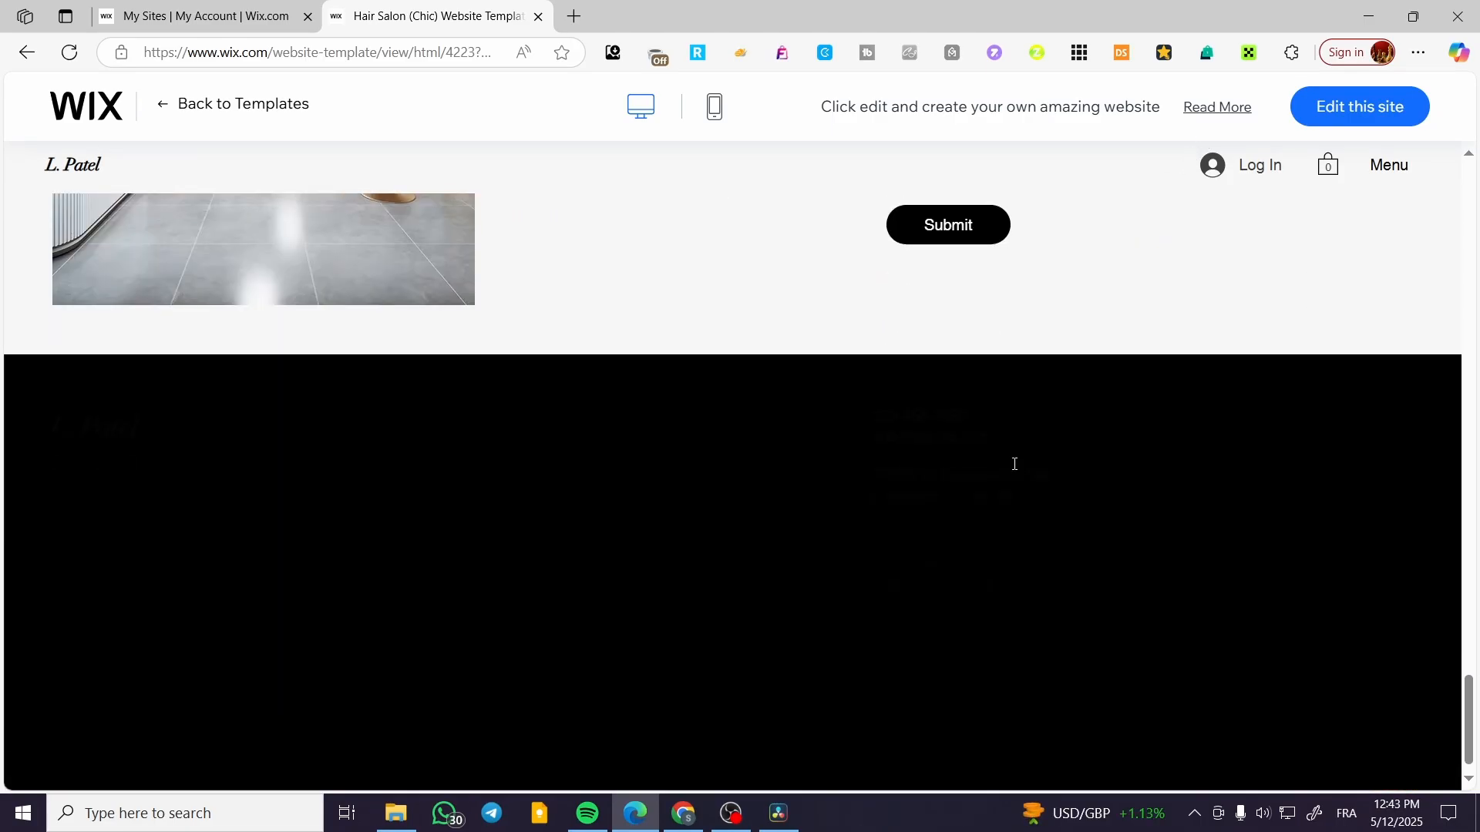
{"action": "scroll", "coordinate": [1016, 466], "scroll_direction": "up", "scroll_amount": 5}
{"action": "scroll", "coordinate": [1016, 466], "scroll_direction": "up", "scroll_amount": 20}
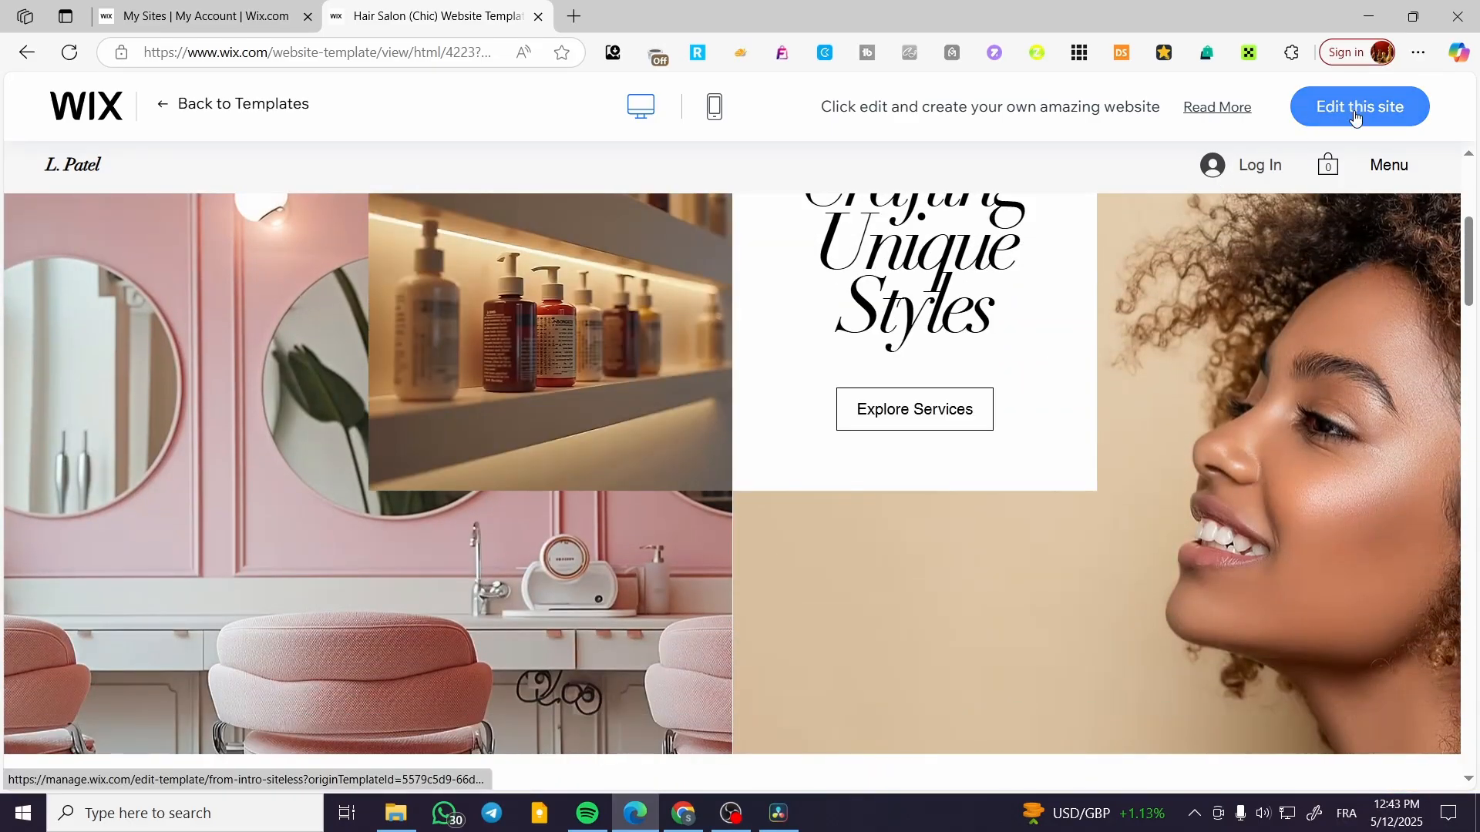
Start editing the site with the Hair Salon (Chic) template and dismiss the AI content enhancement offer.
{"action": "left_click", "coordinate": [1356, 117]}
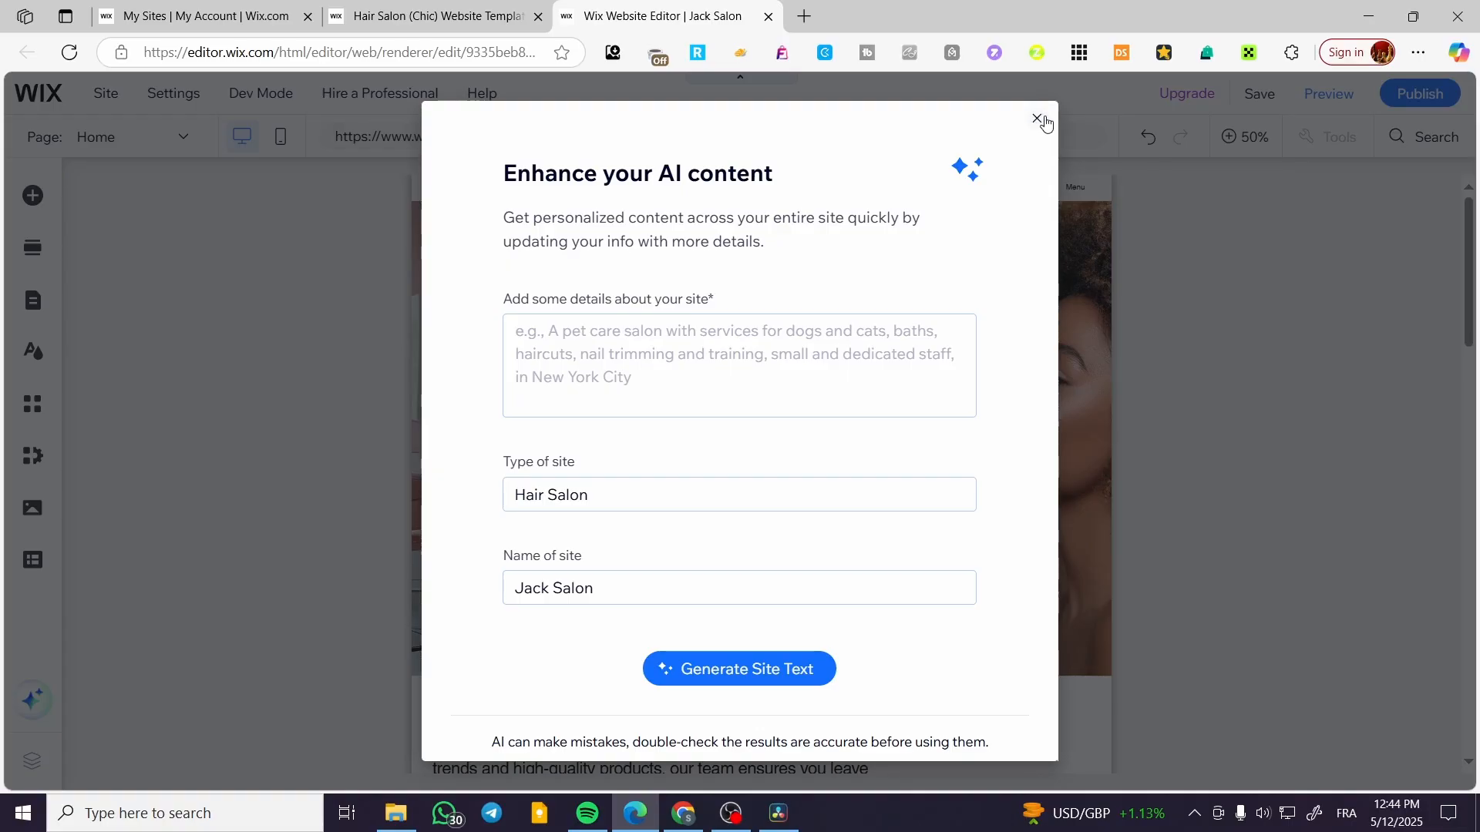
{"action": "left_click", "coordinate": [1037, 119]}
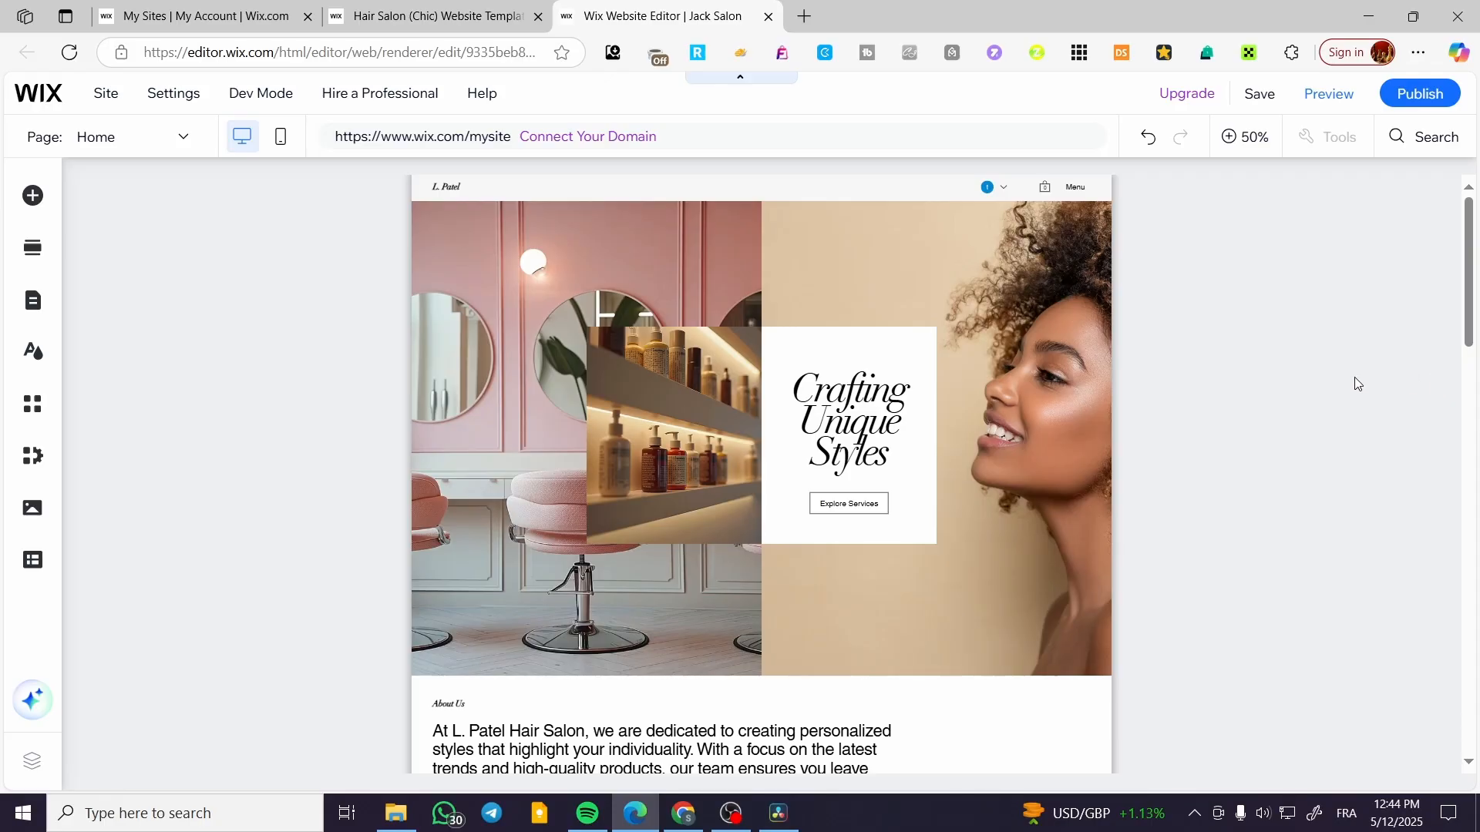
{"action": "scroll", "coordinate": [822, 412], "scroll_direction": "down", "scroll_amount": 1}
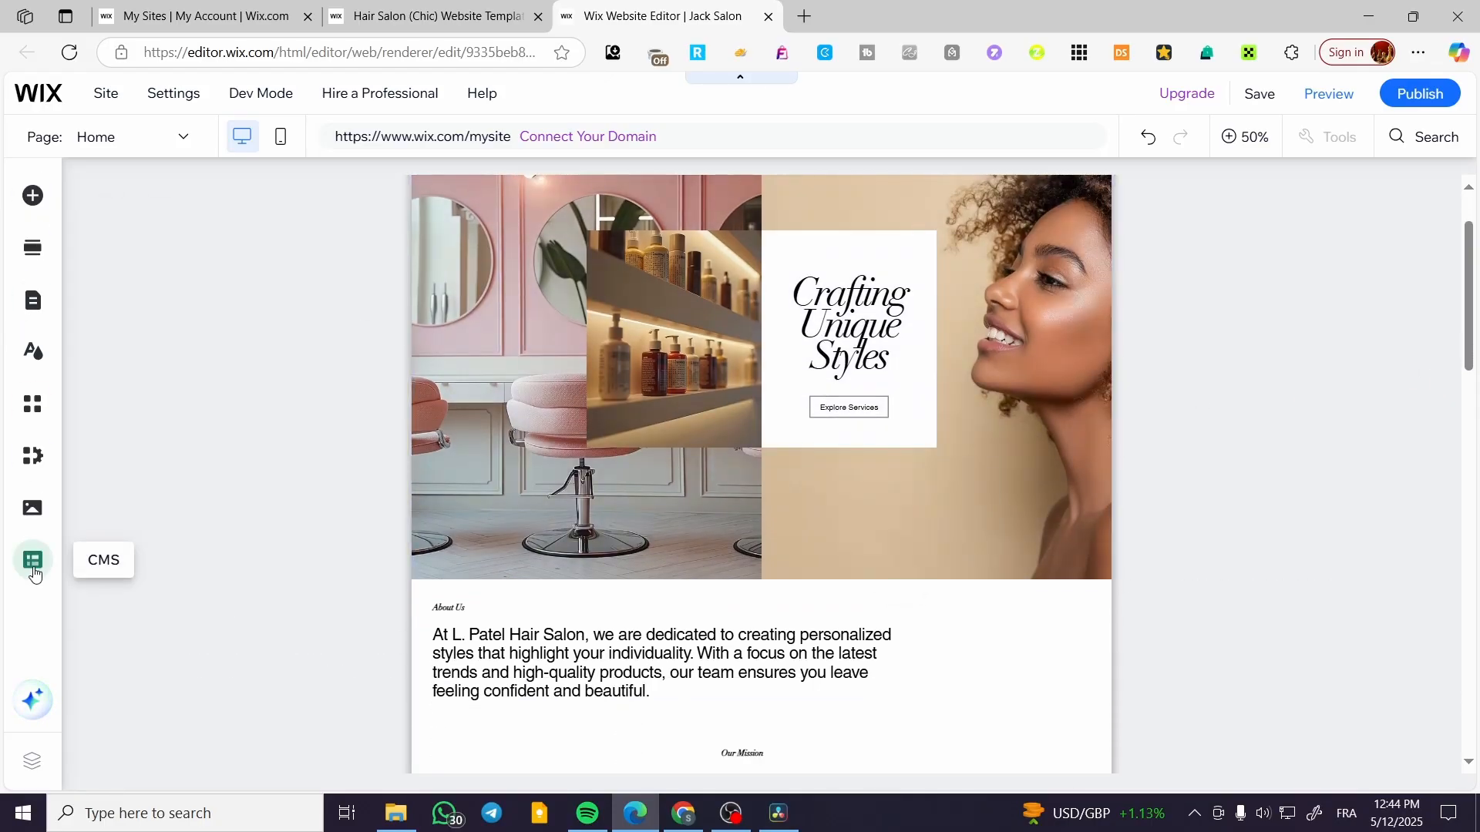
Look through the Decorative elements and the Welcome section designs that can be added to the page.
{"action": "left_click", "coordinate": [36, 211]}
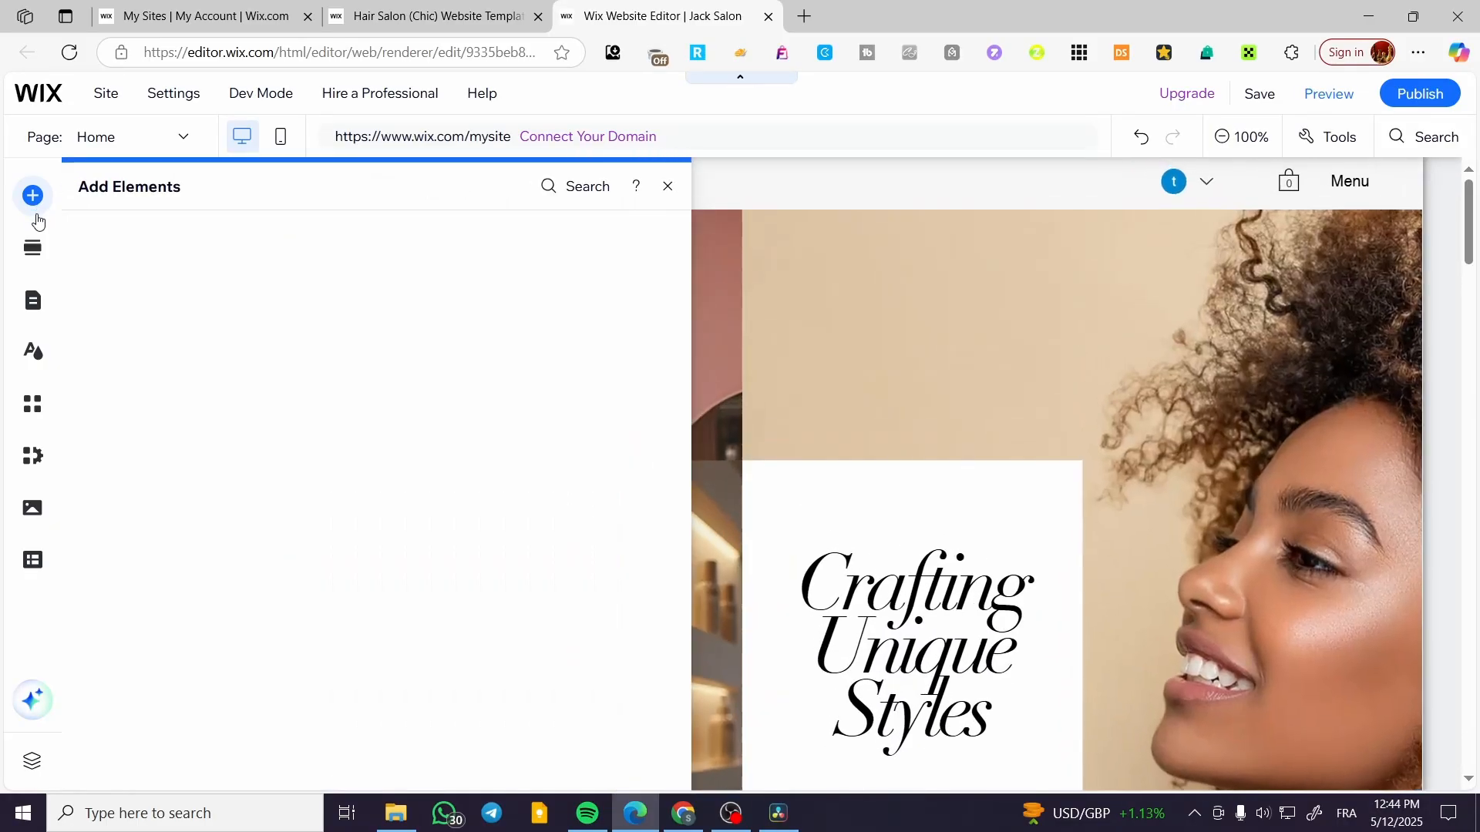
{"action": "left_click", "coordinate": [119, 330]}
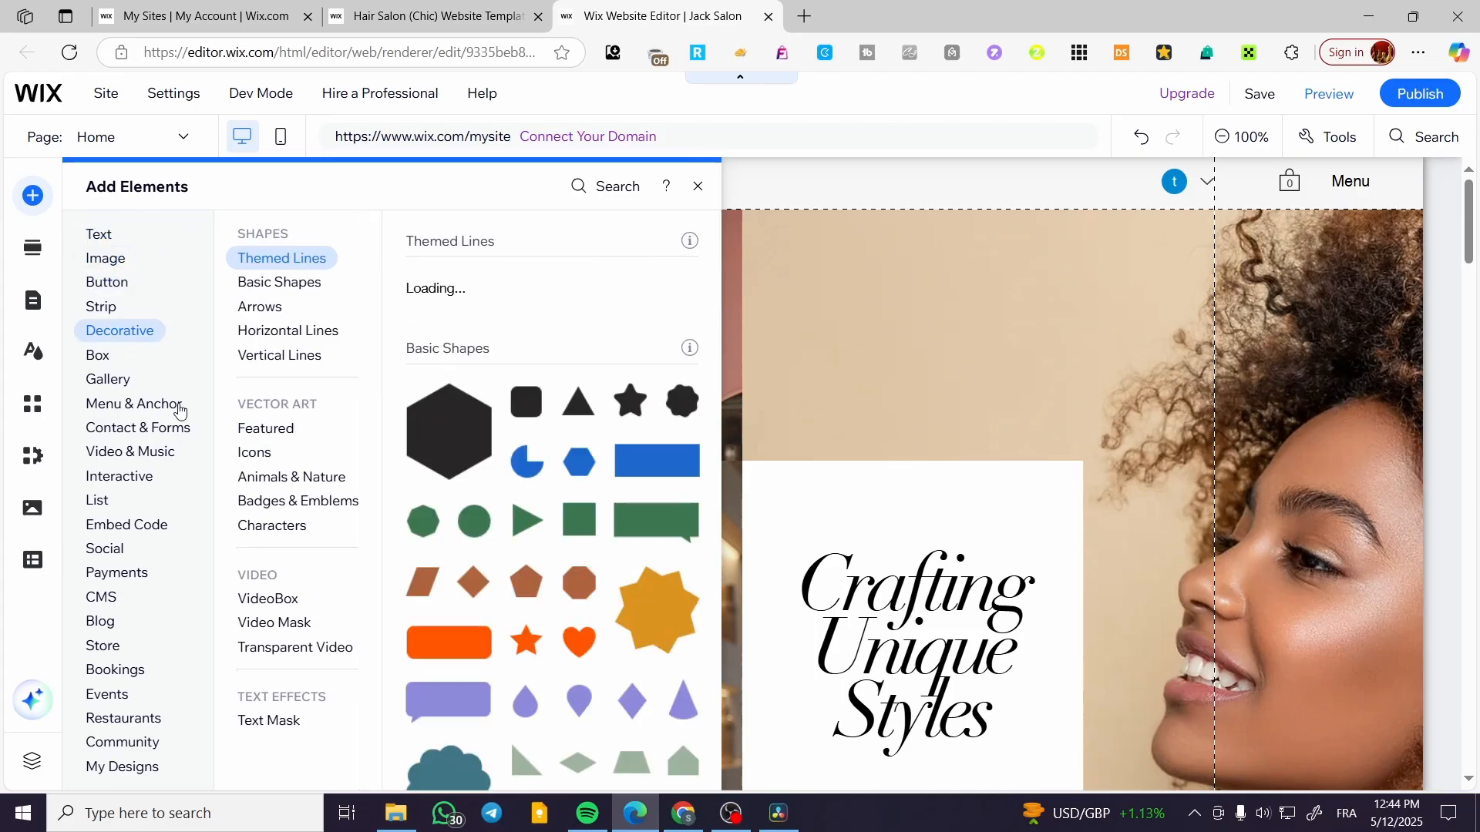
{"action": "left_click", "coordinate": [34, 250]}
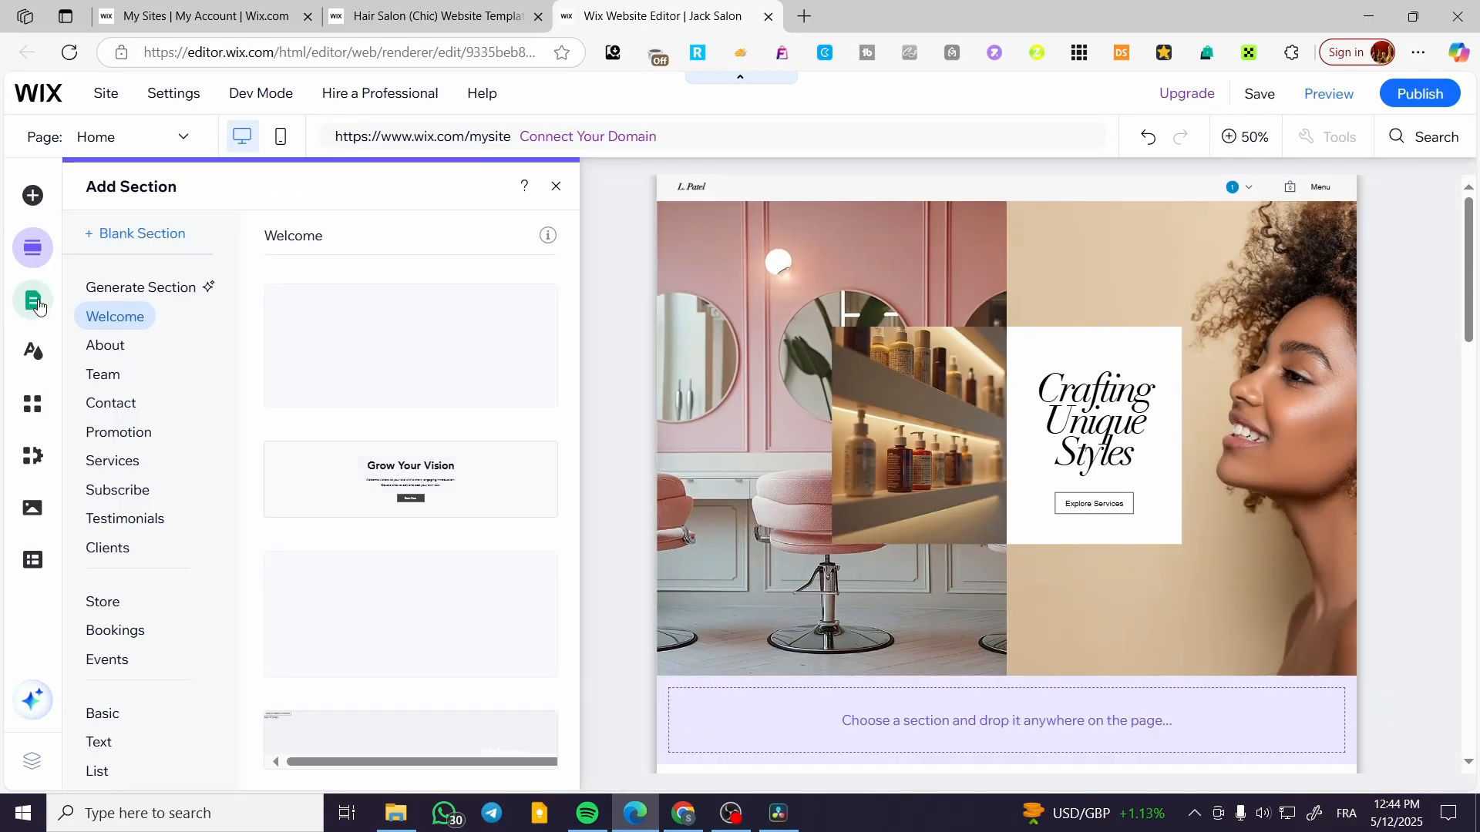
Review the site's page menu and the Wix App Market, and return to the Home page canvas.
{"action": "left_click", "coordinate": [34, 308]}
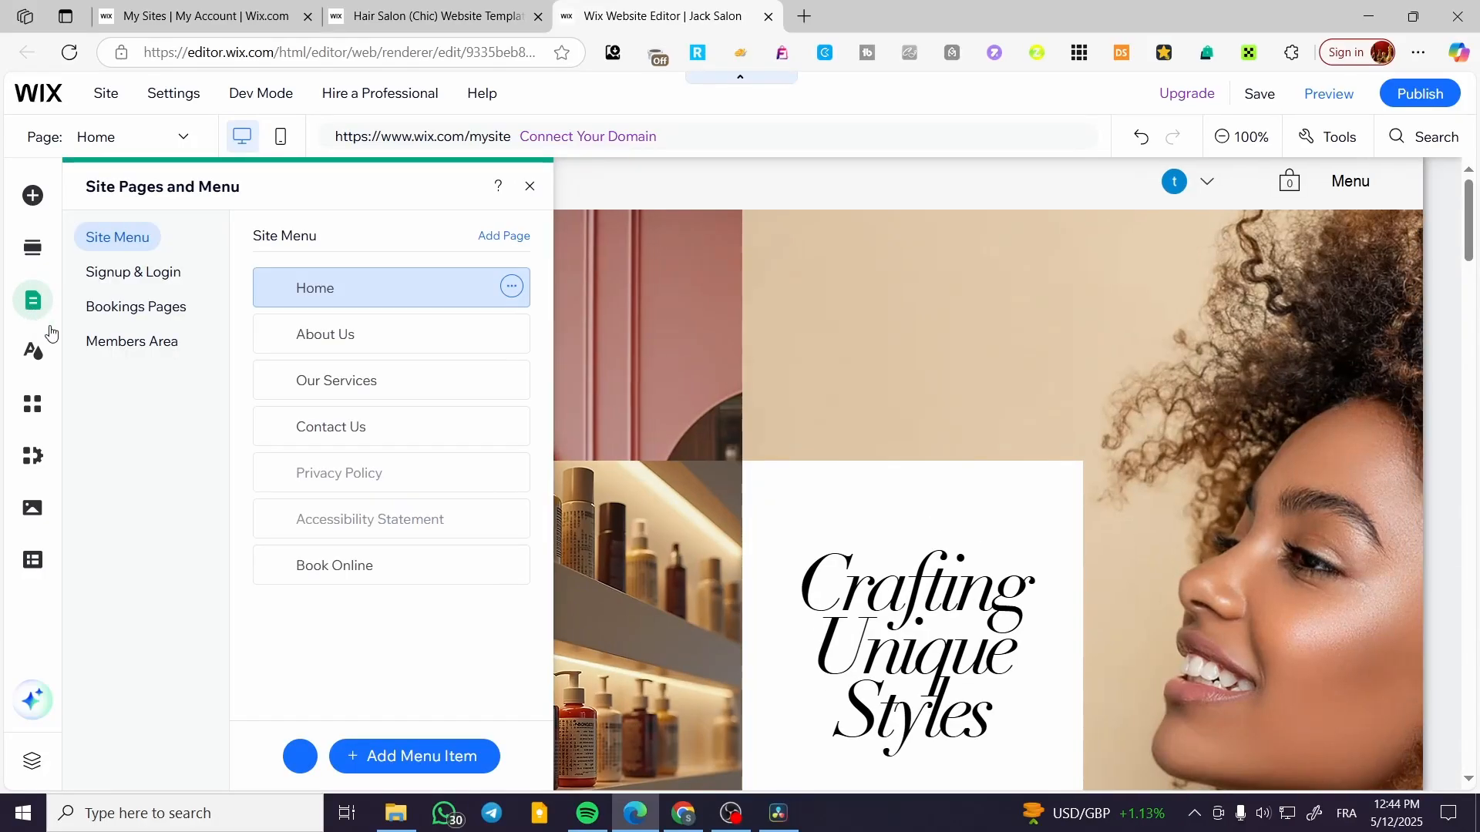
{"action": "left_click", "coordinate": [31, 416]}
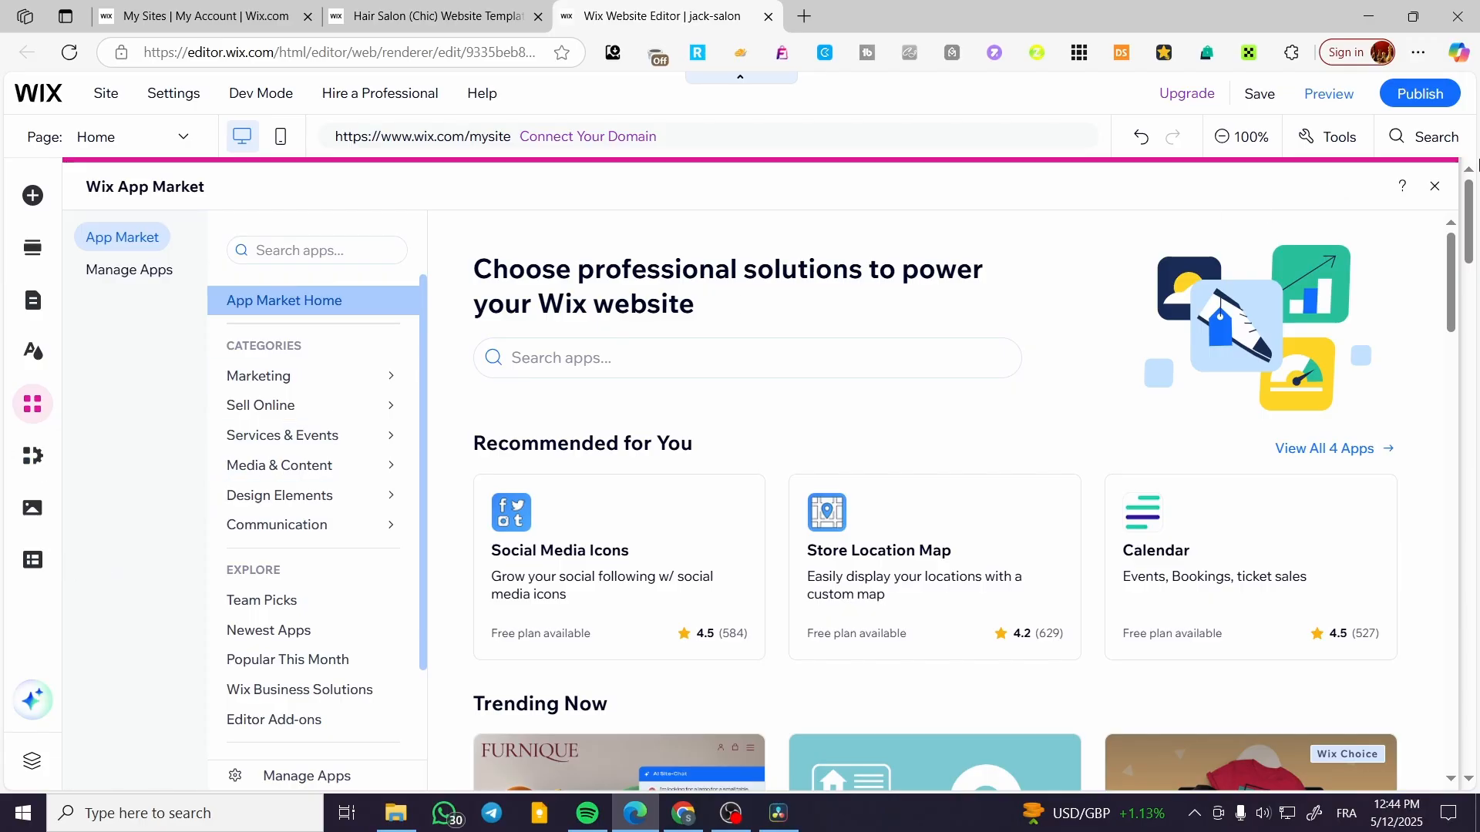
{"action": "left_click", "coordinate": [1434, 185]}
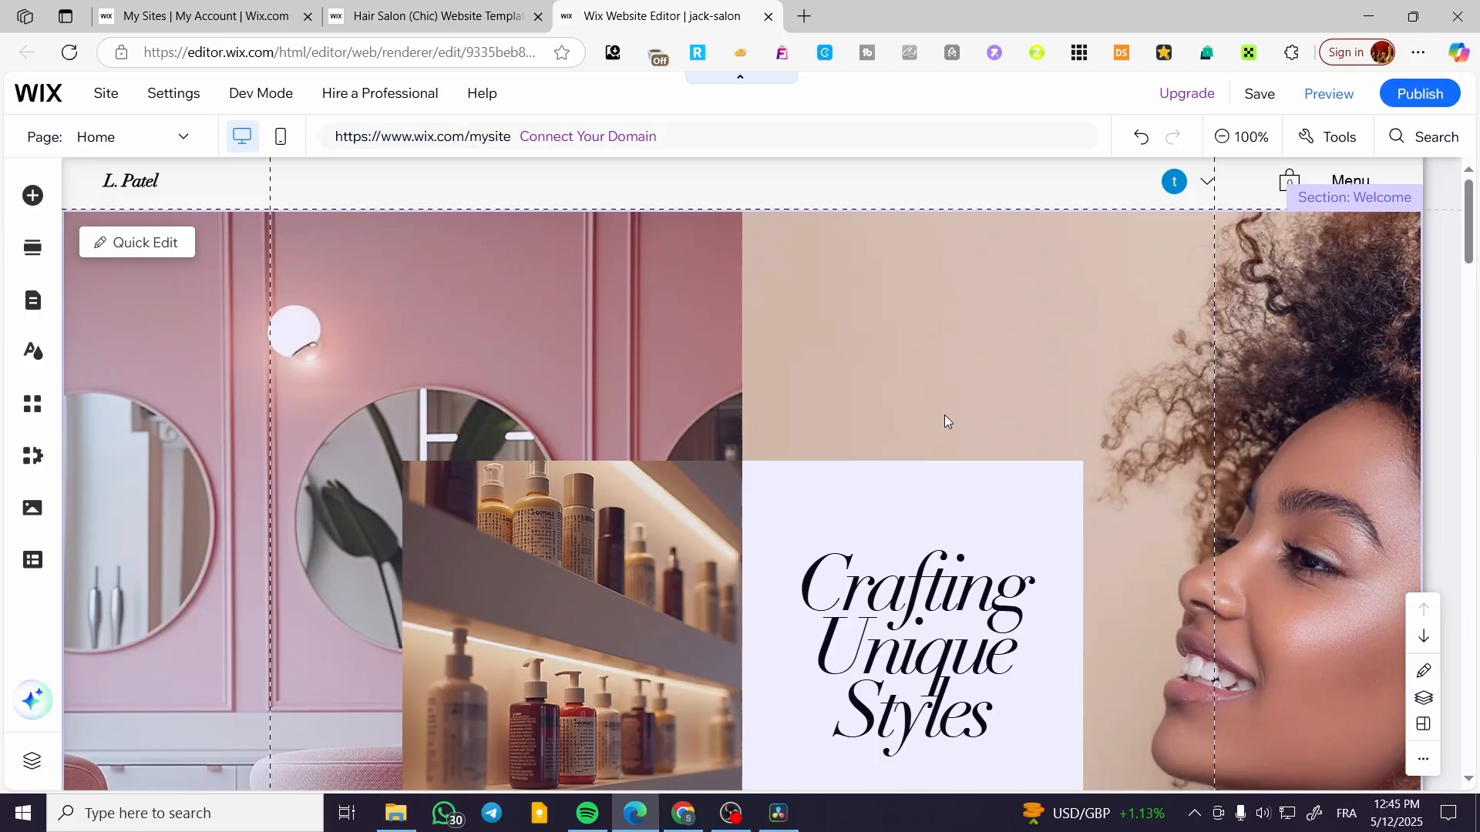
{"action": "scroll", "coordinate": [678, 414], "scroll_direction": "down", "scroll_amount": 5}
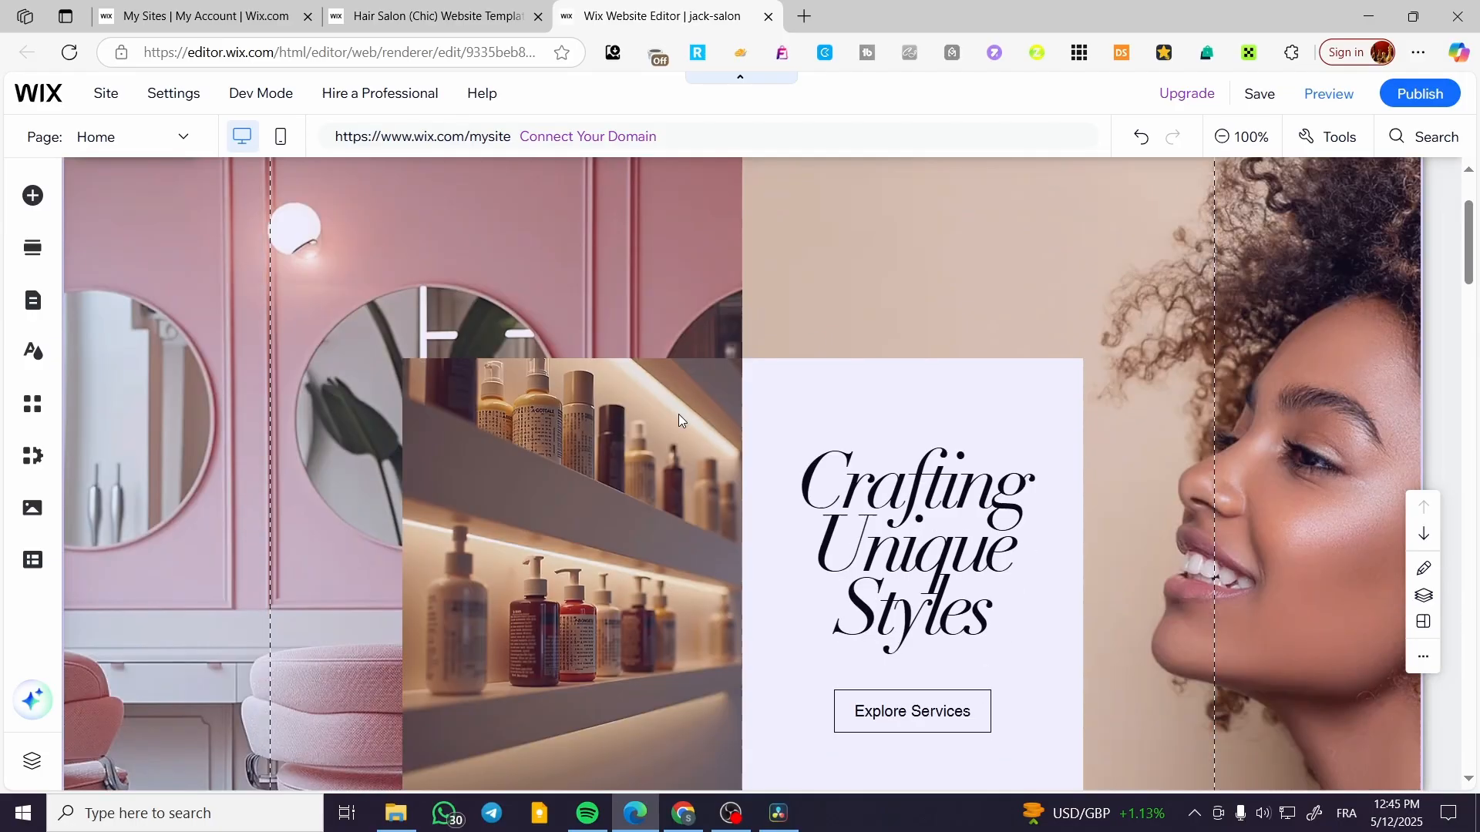